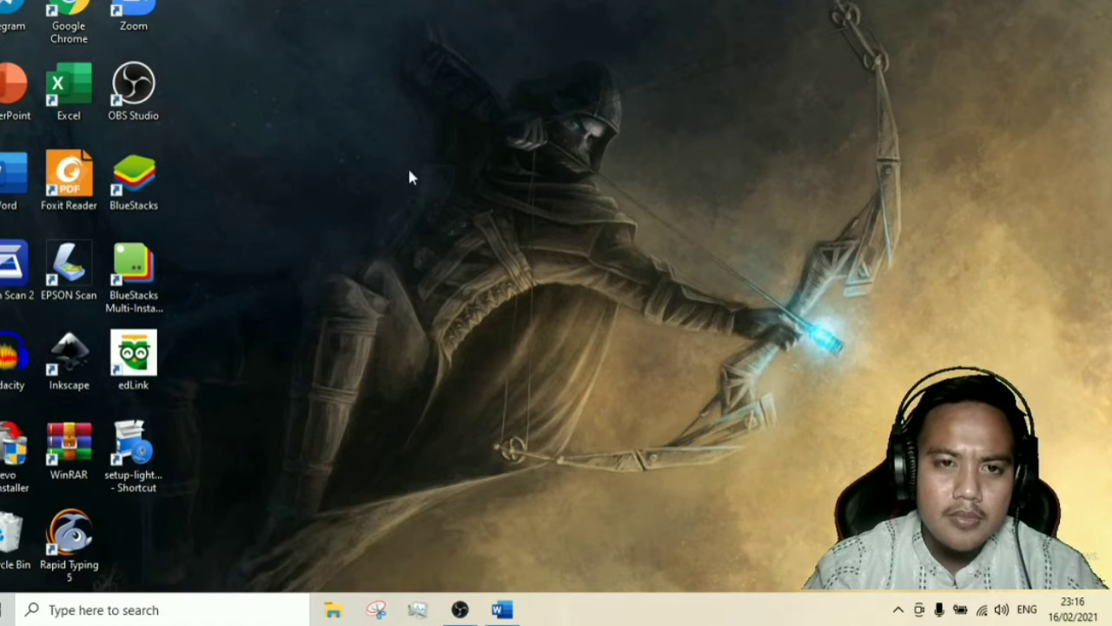
pyautogui.rightClick(425, 80)
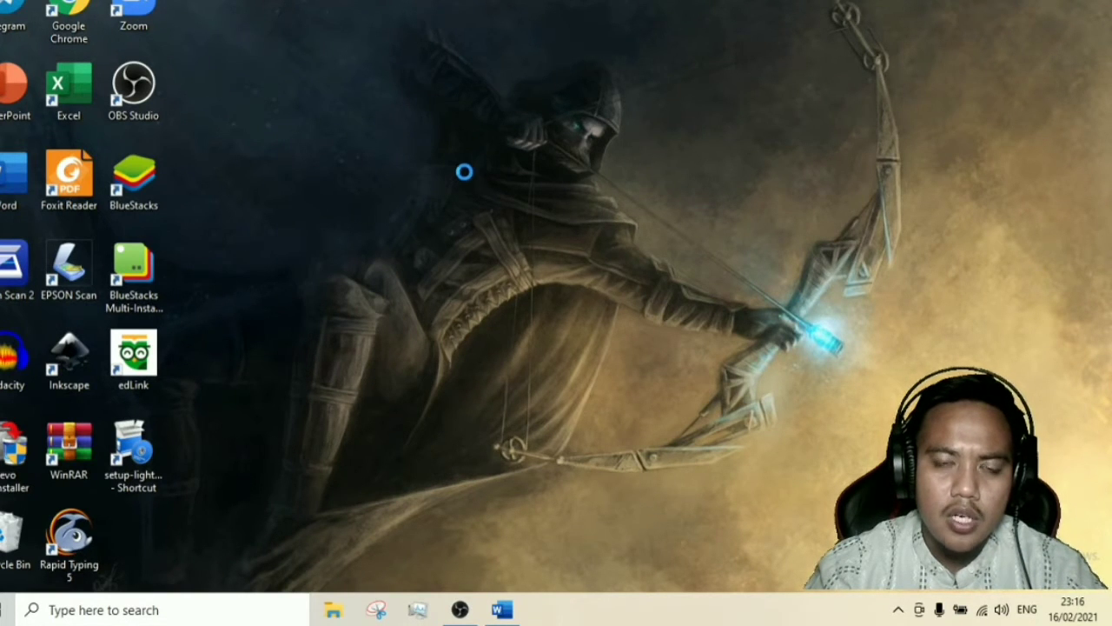
pyautogui.click(461, 133)
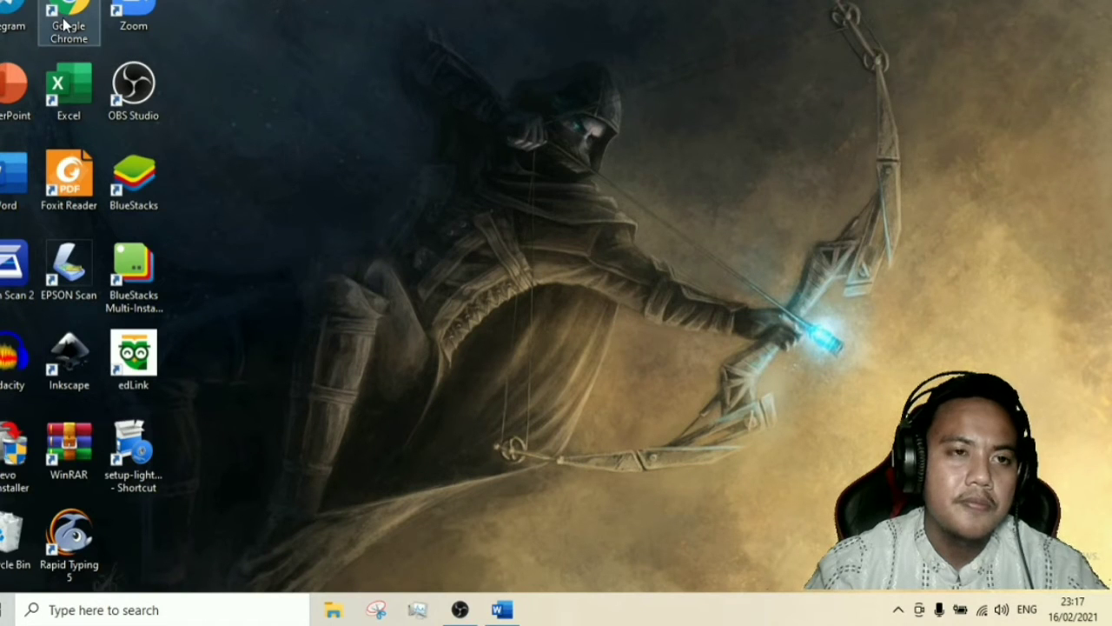
# Open Google Chrome and go to the quizizz.com website
pyautogui.click(65, 25)
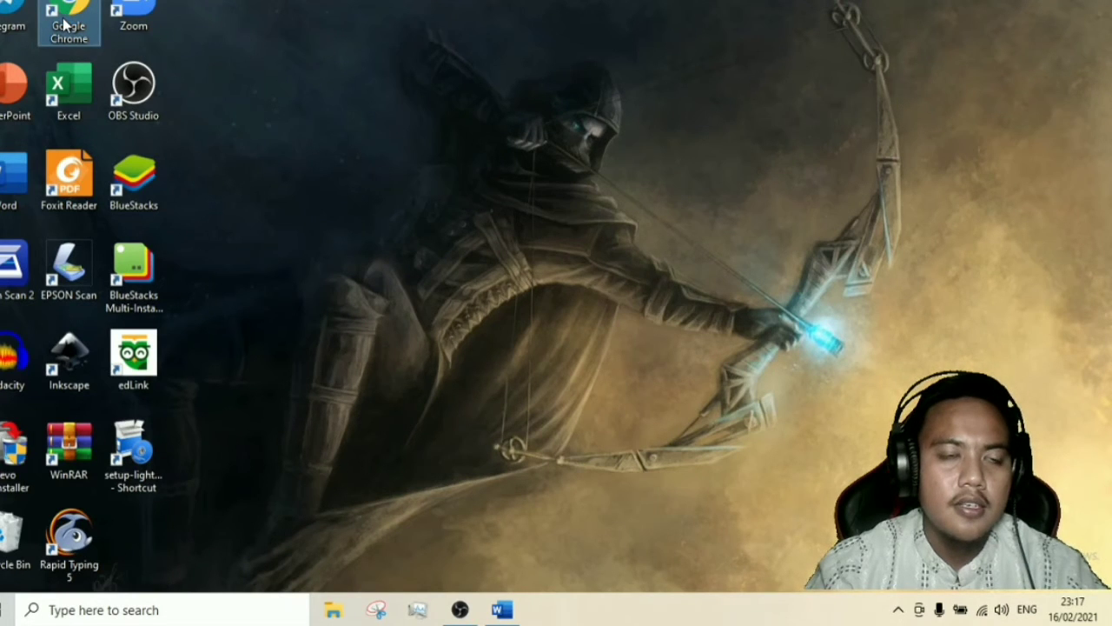
pyautogui.doubleClick(64, 25)
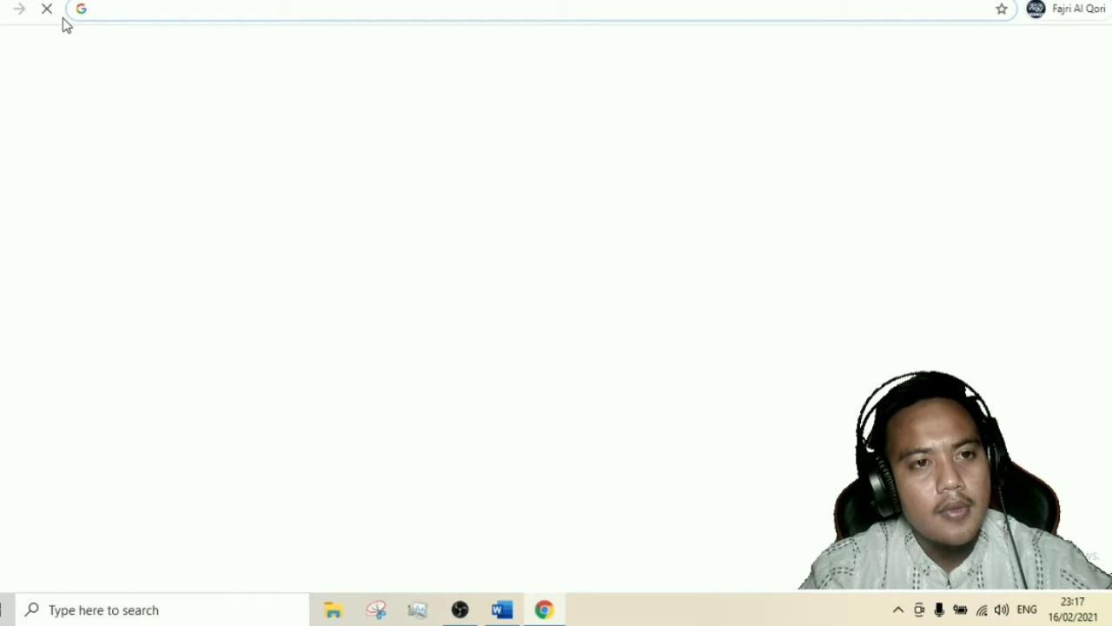
pyautogui.click(135, 13)
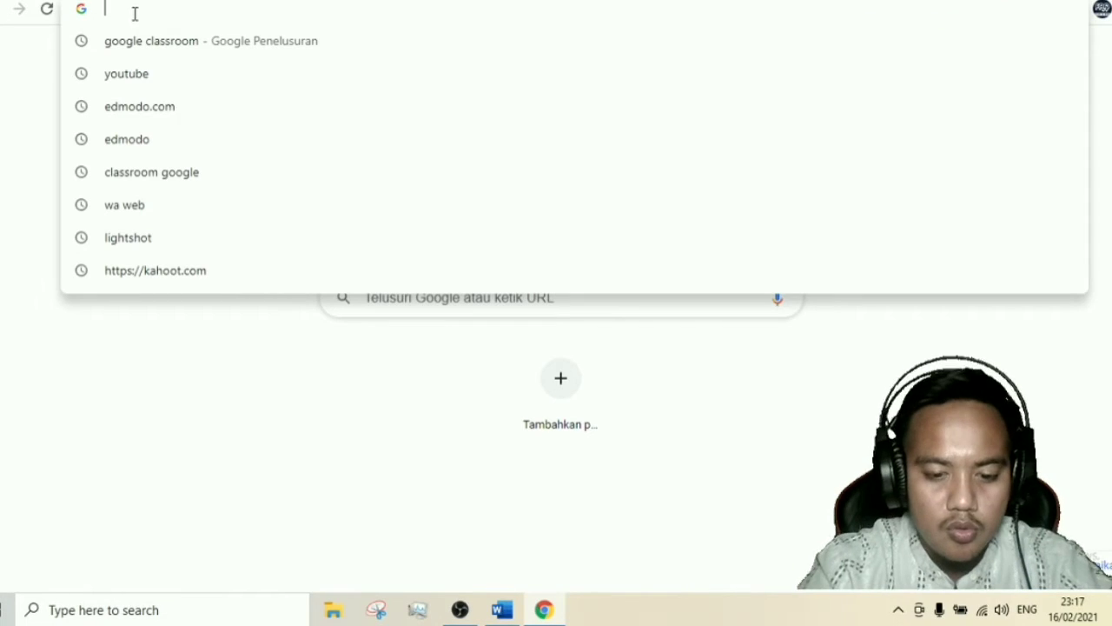
pyautogui.write('QU')
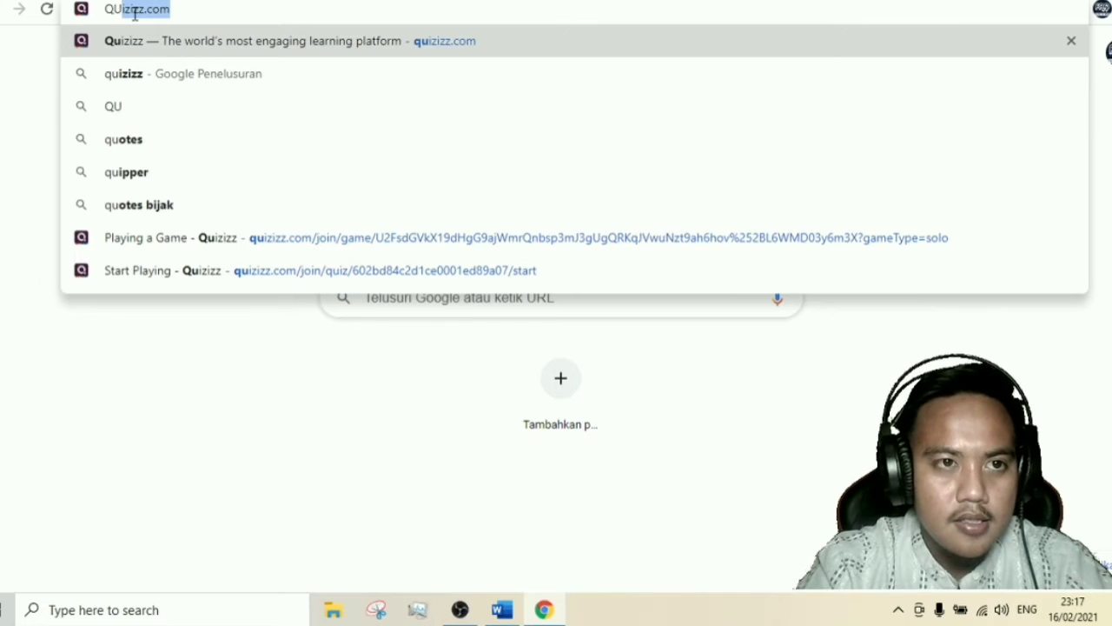
pyautogui.write('IZI')
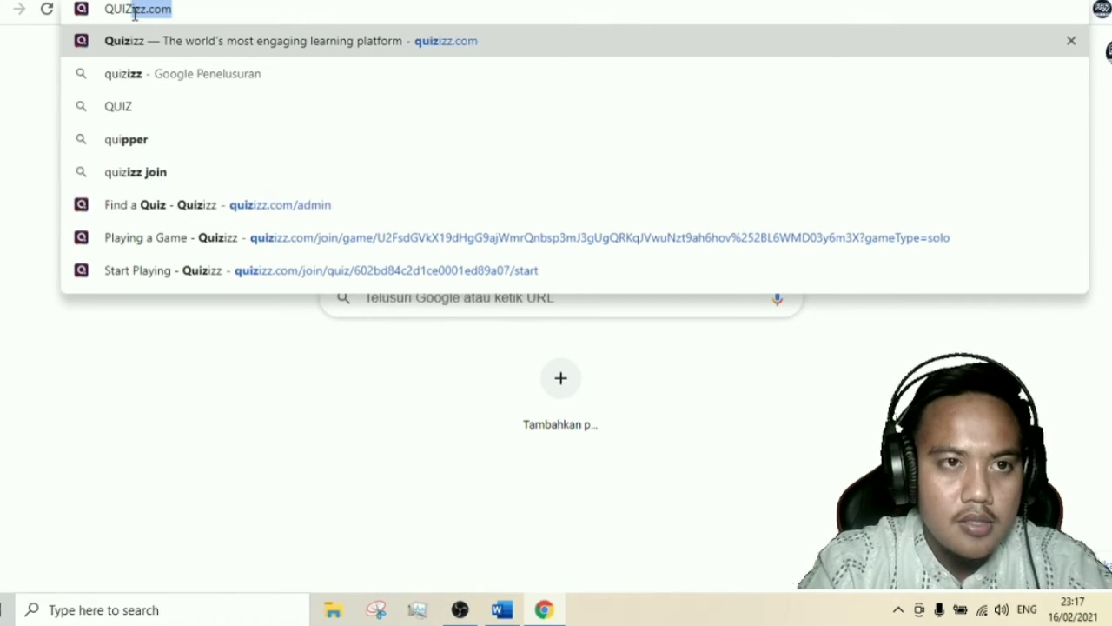
pyautogui.write('ZZ')
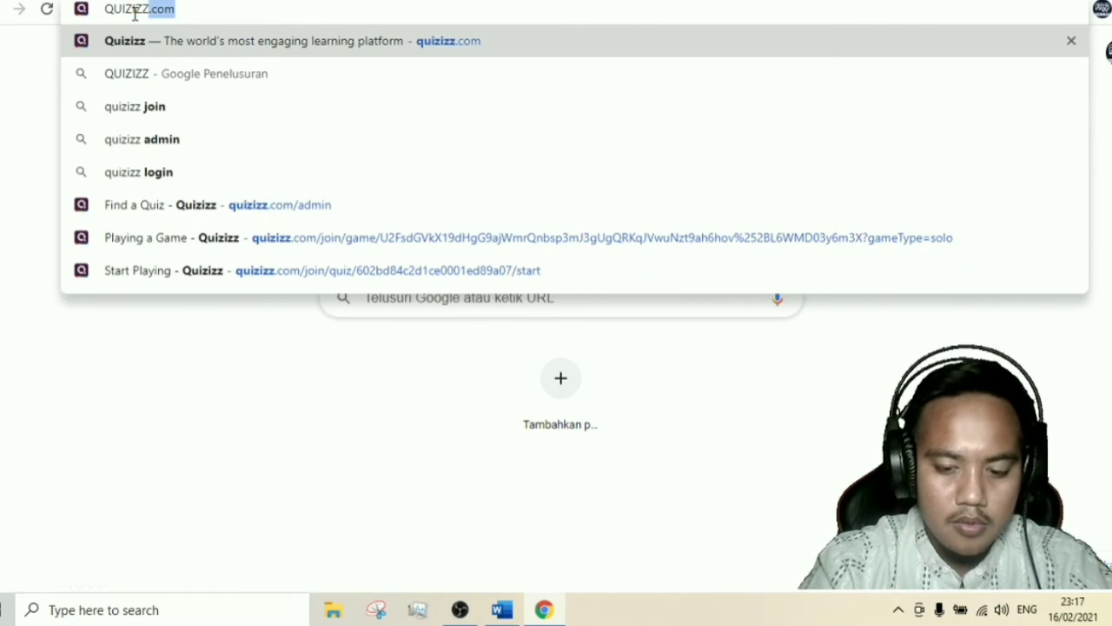
pyautogui.write('.CP')
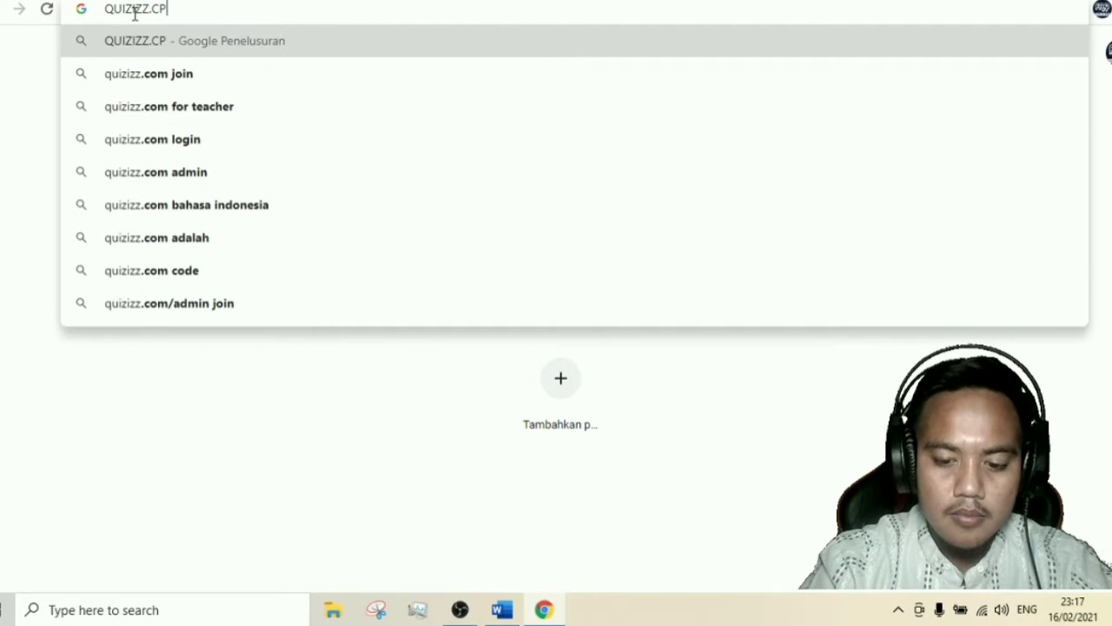
pyautogui.press('BackSpace')
pyautogui.write('OM')
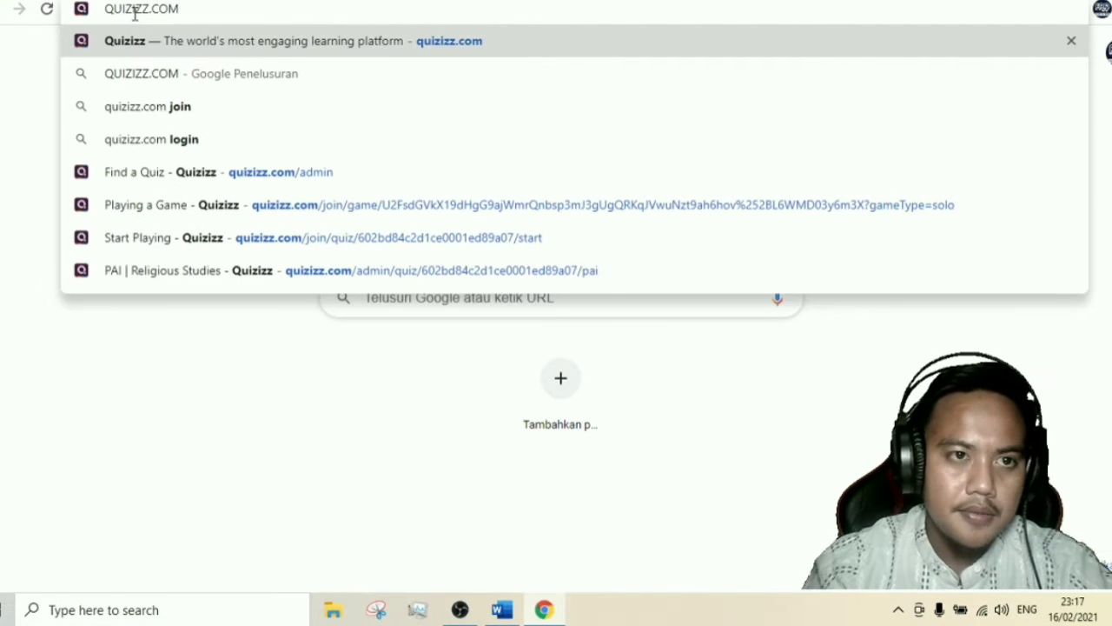
pyautogui.click(218, 40)
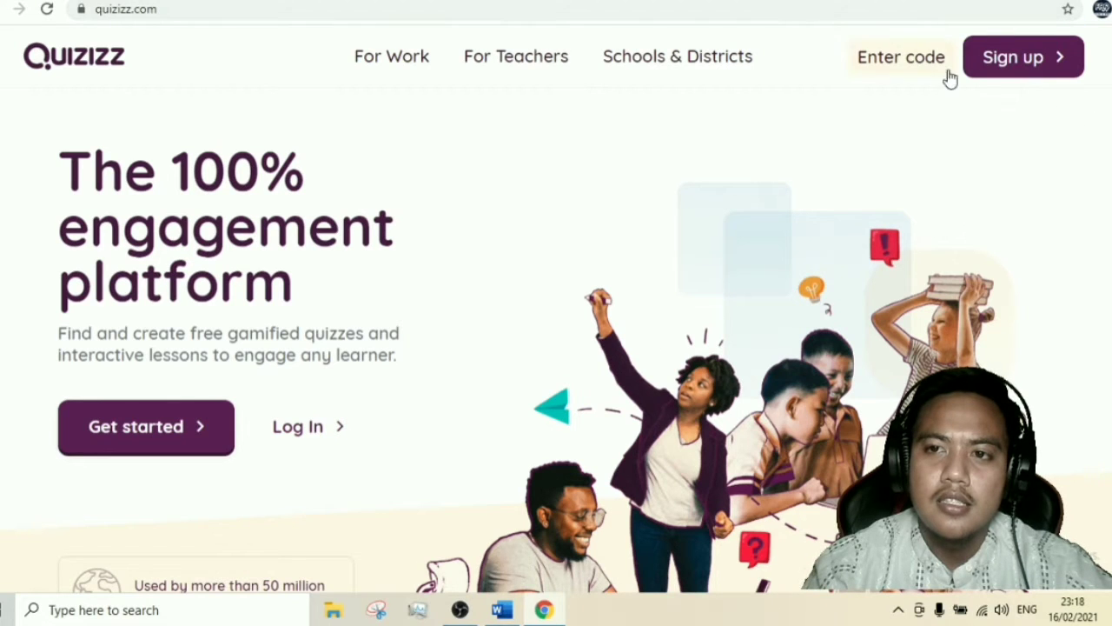
# Sign up for Quizizz with Google, using the first listed Google account
pyautogui.click(1047, 73)
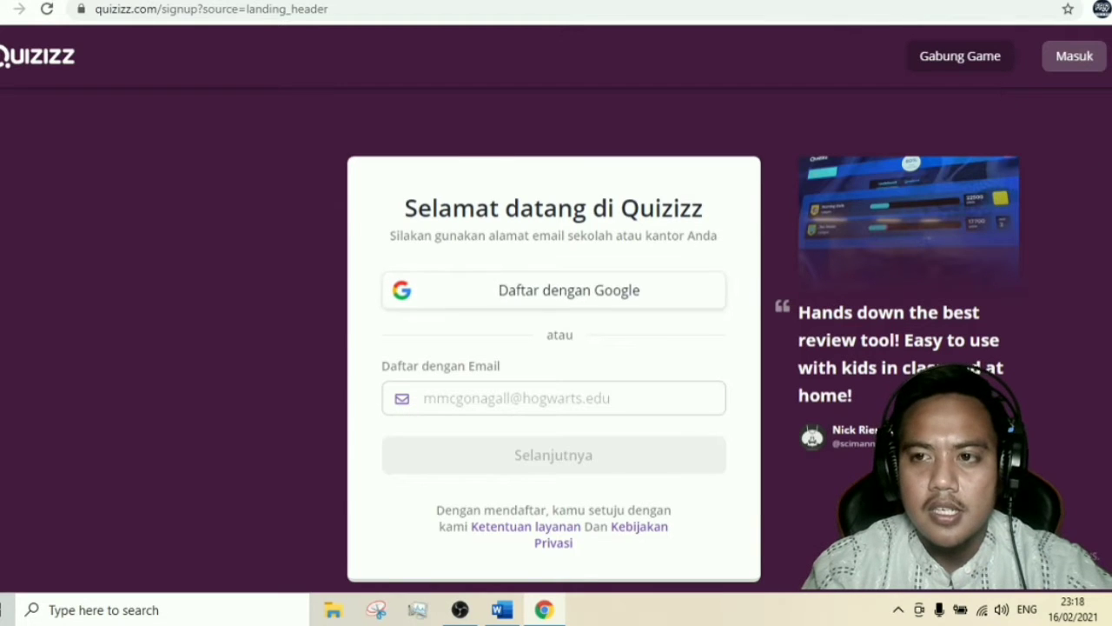
pyautogui.scroll(-1, 557, 296)
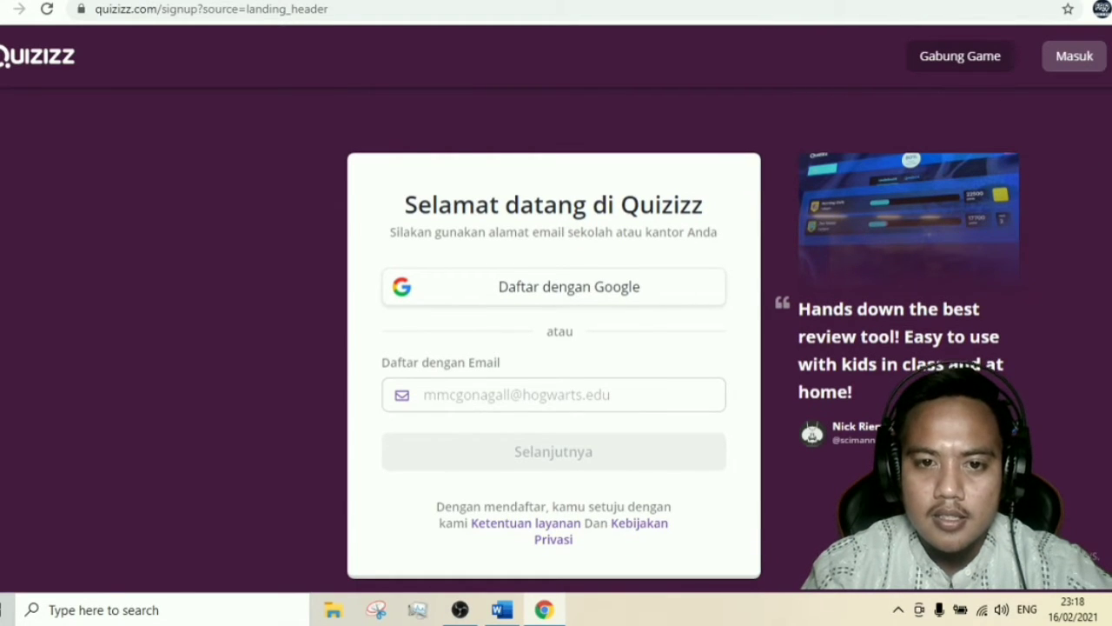
pyautogui.scroll(1, 557, 365)
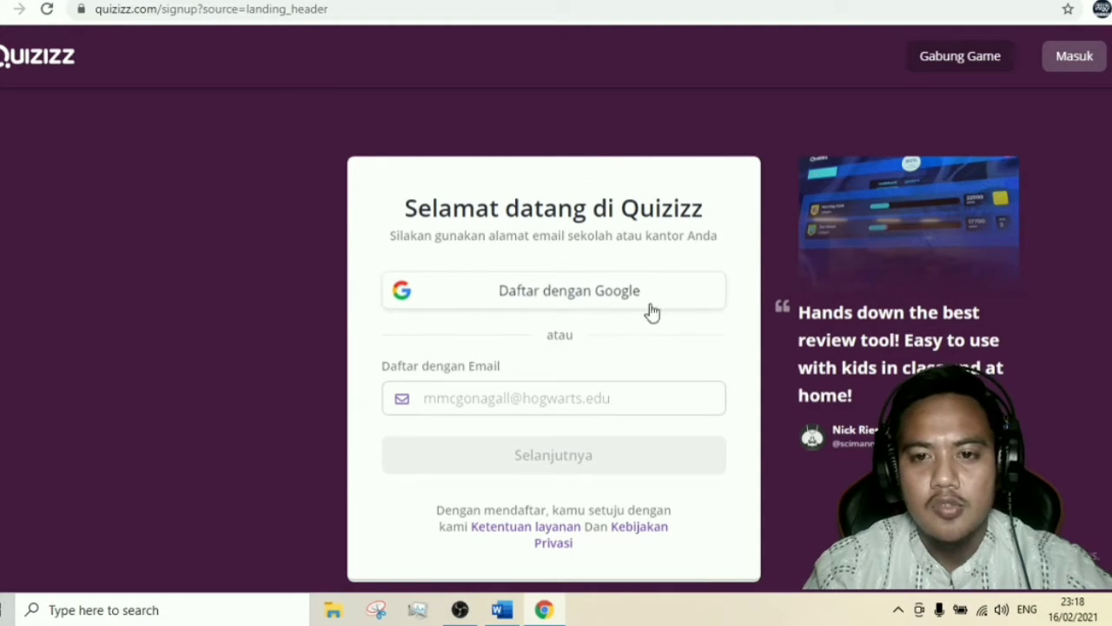
pyautogui.click(588, 294)
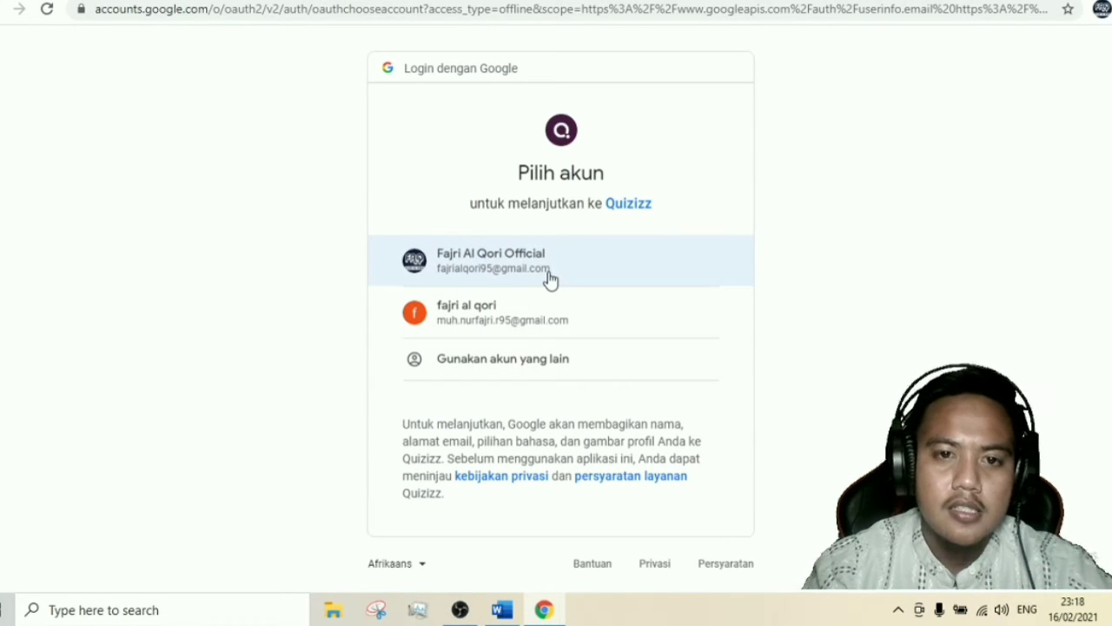
pyautogui.click(549, 278)
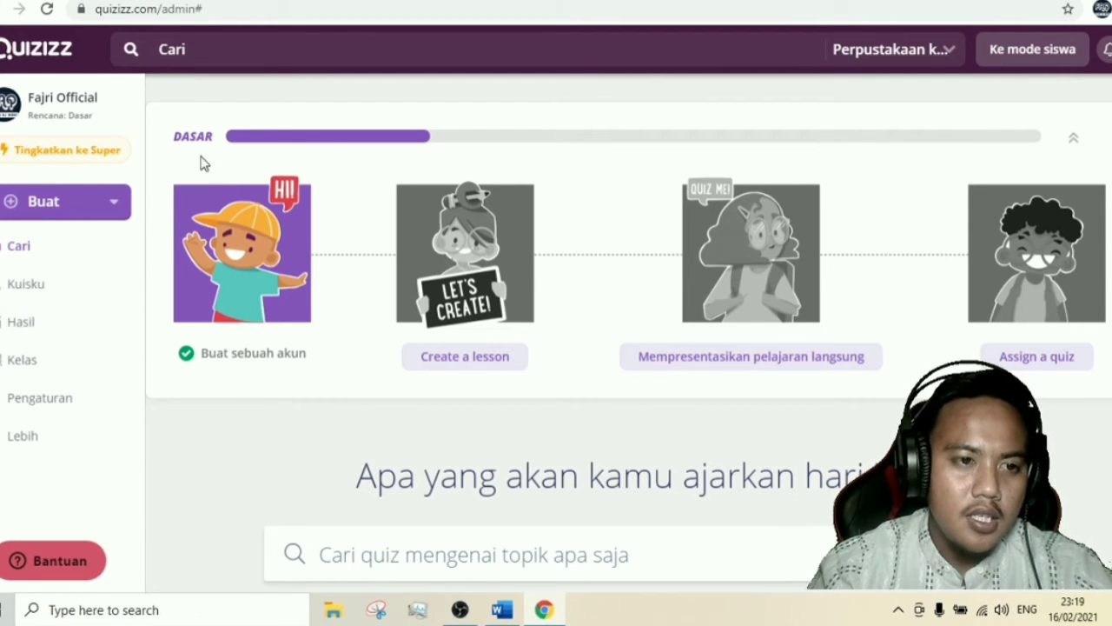
# Create a new quiz named "AL-QUR'AN HADITS" with Pelajaran Agama as its subject
pyautogui.click(113, 209)
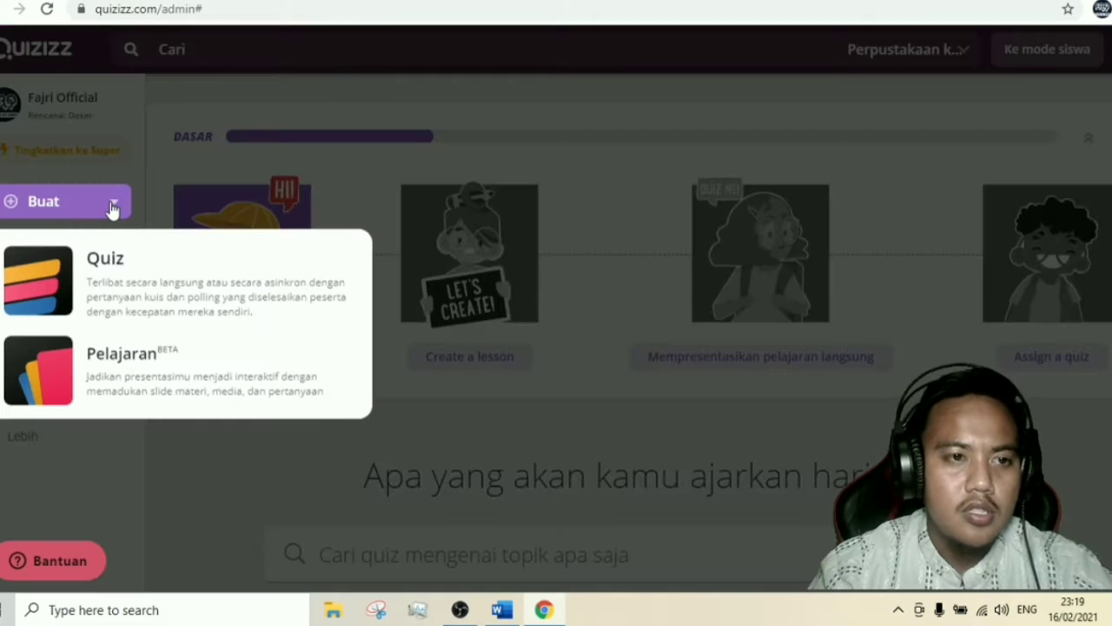
pyautogui.click(128, 277)
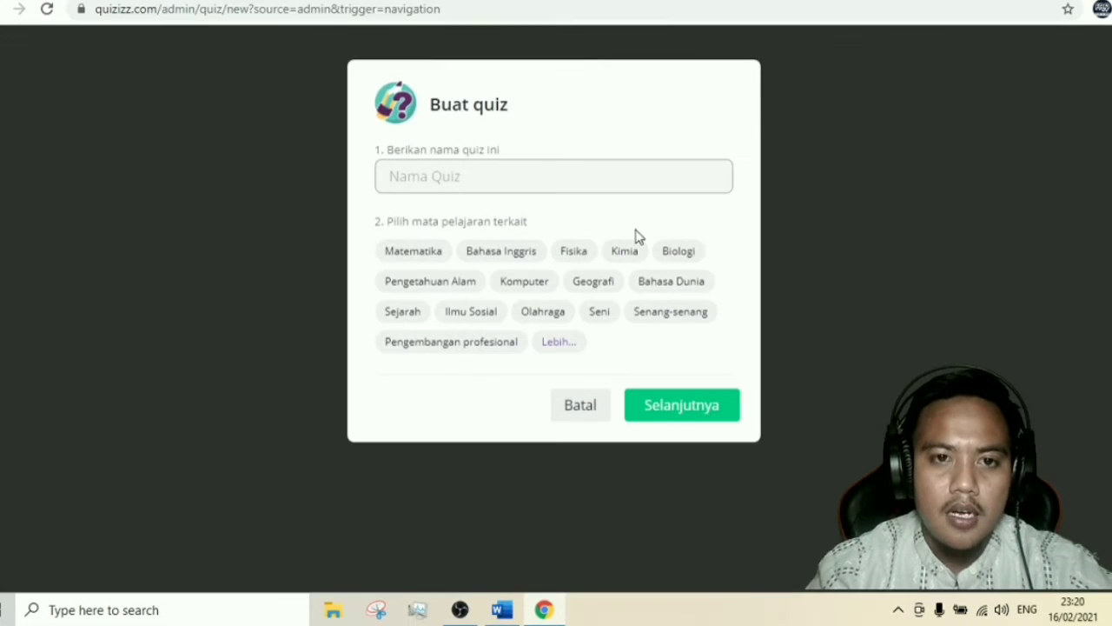
pyautogui.click(584, 174)
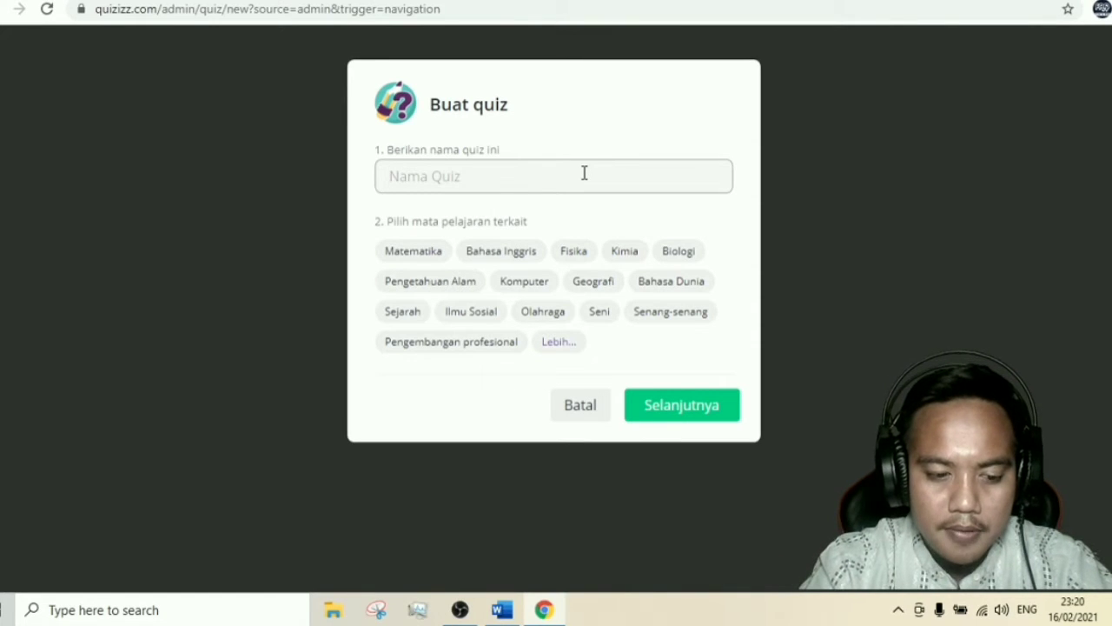
pyautogui.write("AL-QUR'AN HADITS")
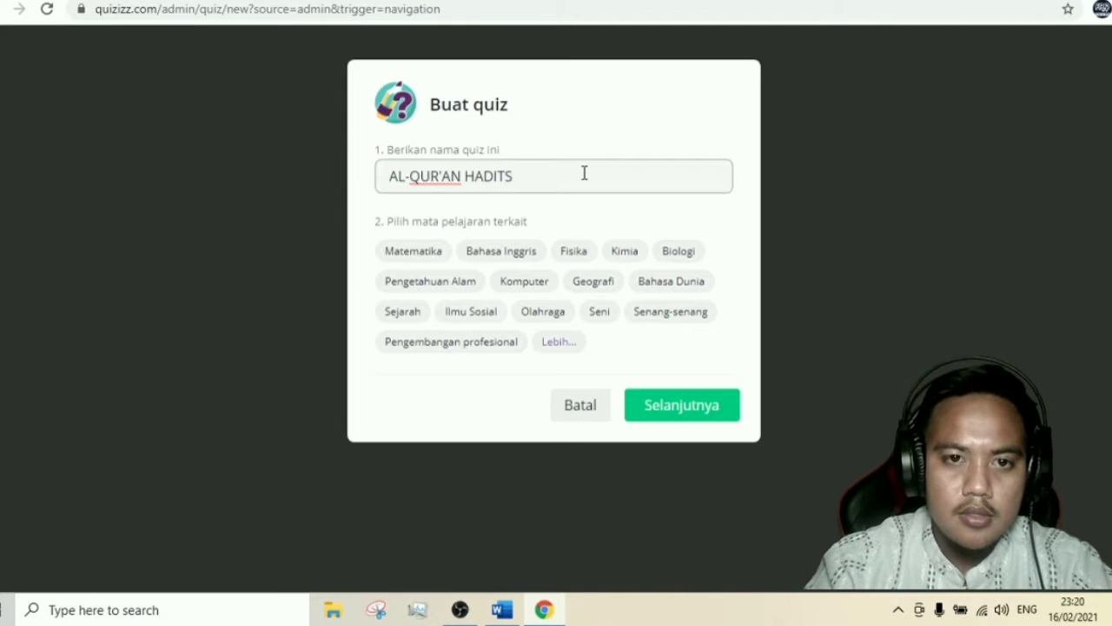
pyautogui.click(561, 344)
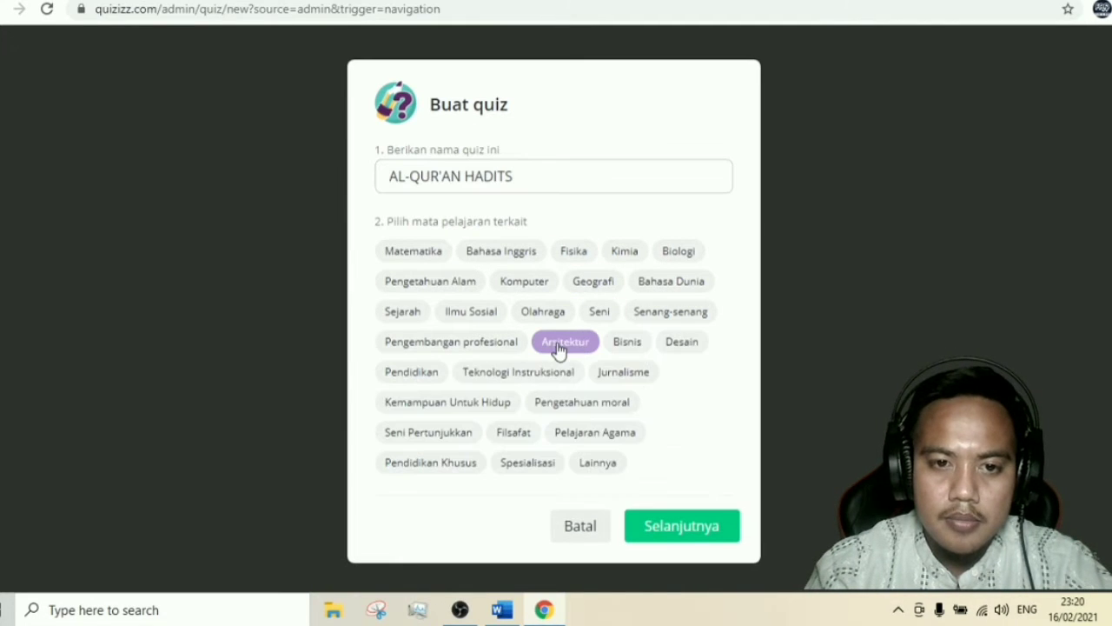
pyautogui.click(585, 444)
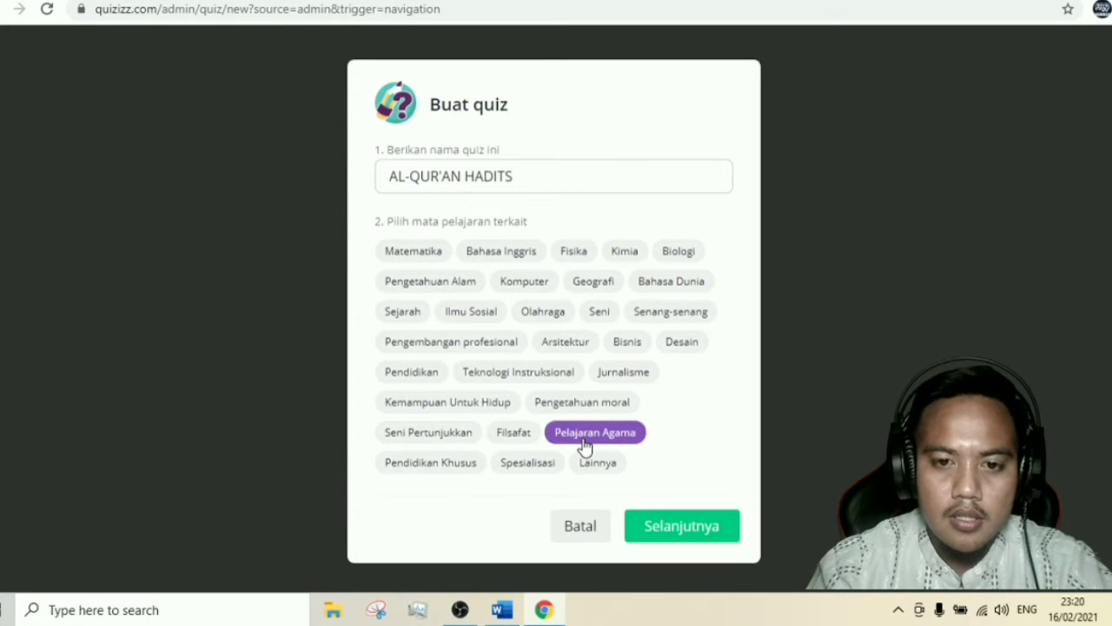
pyautogui.click(705, 540)
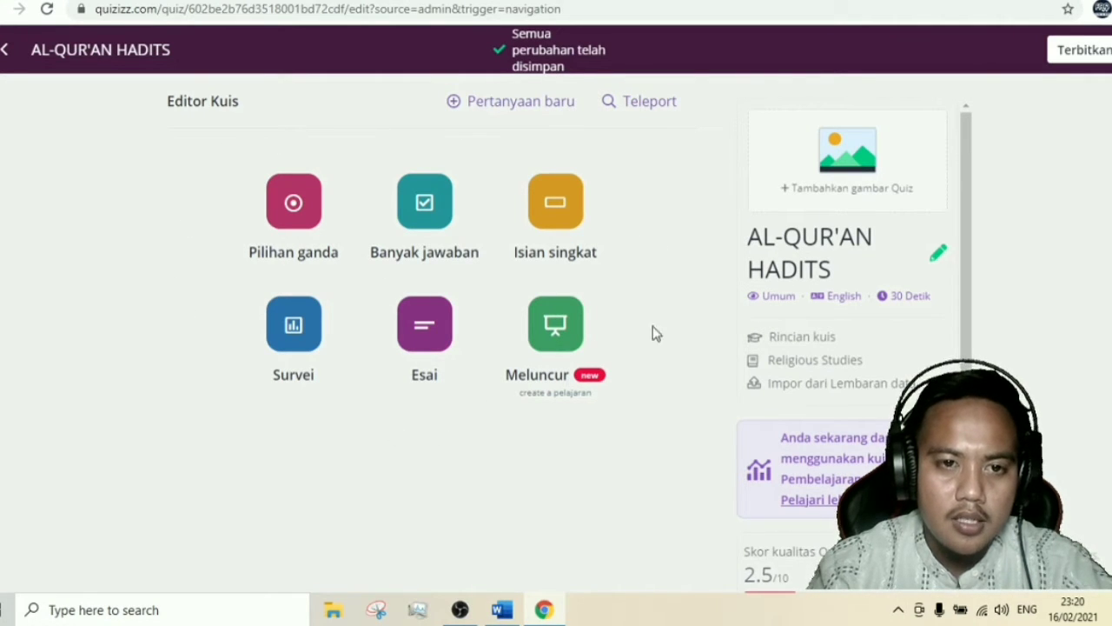
# Add a multiple-choice question and paste in question 1, "Arti mu'jizat secara etimologi adalah ....", copied from the Word document
pyautogui.click(300, 222)
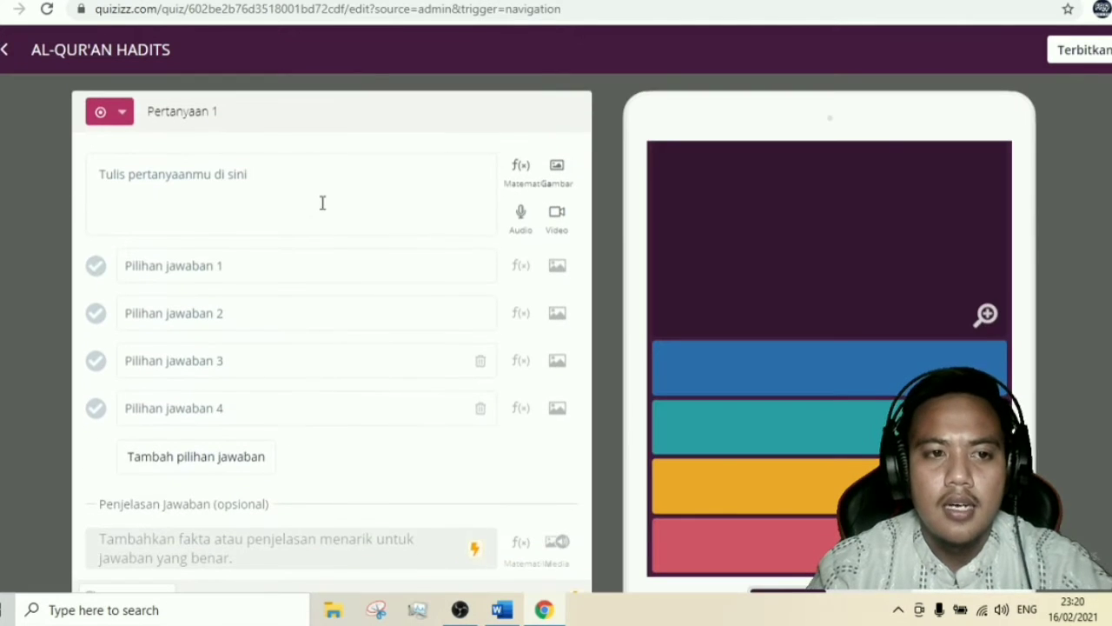
pyautogui.click(243, 171)
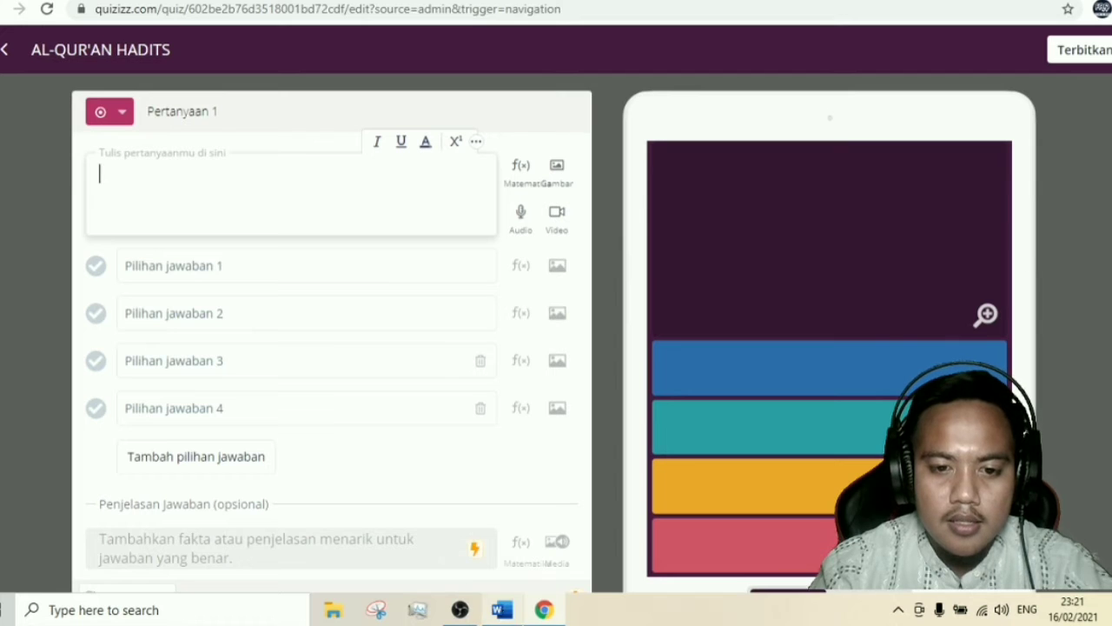
pyautogui.moveTo(522, 615)
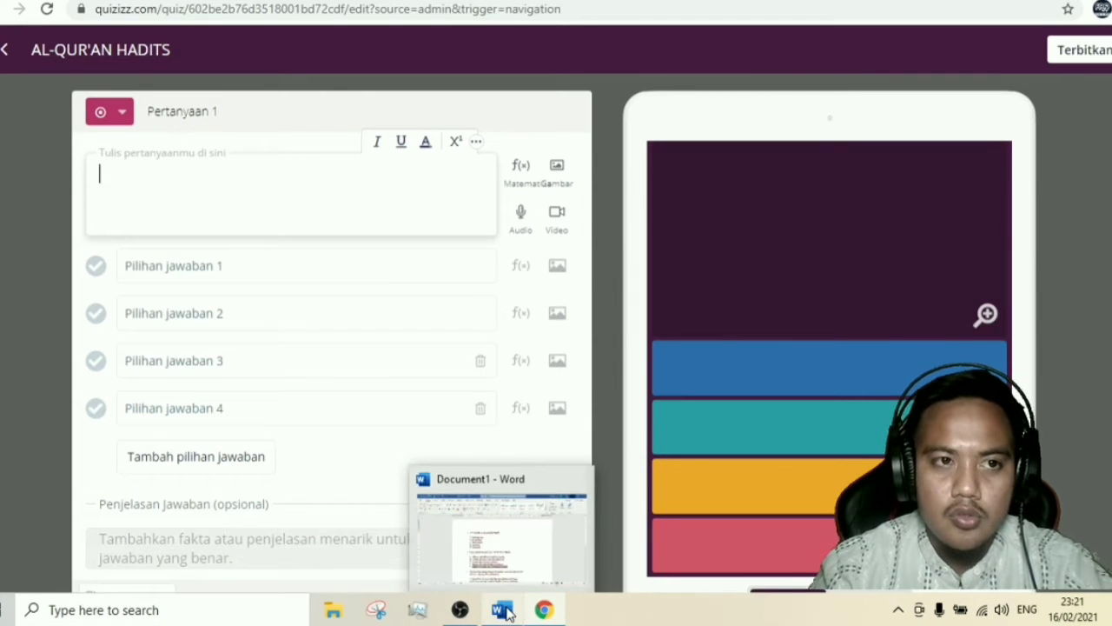
pyautogui.click(504, 611)
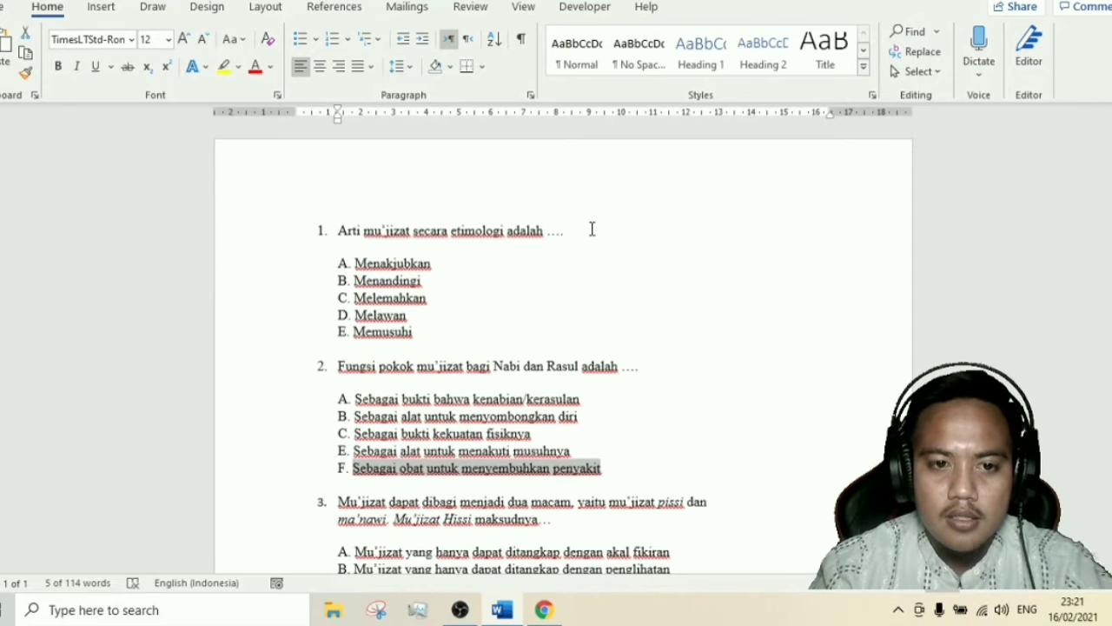
pyautogui.moveTo(592, 228); pyautogui.dragTo(338, 228)
pyautogui.hotkey('ctrl', 'c')
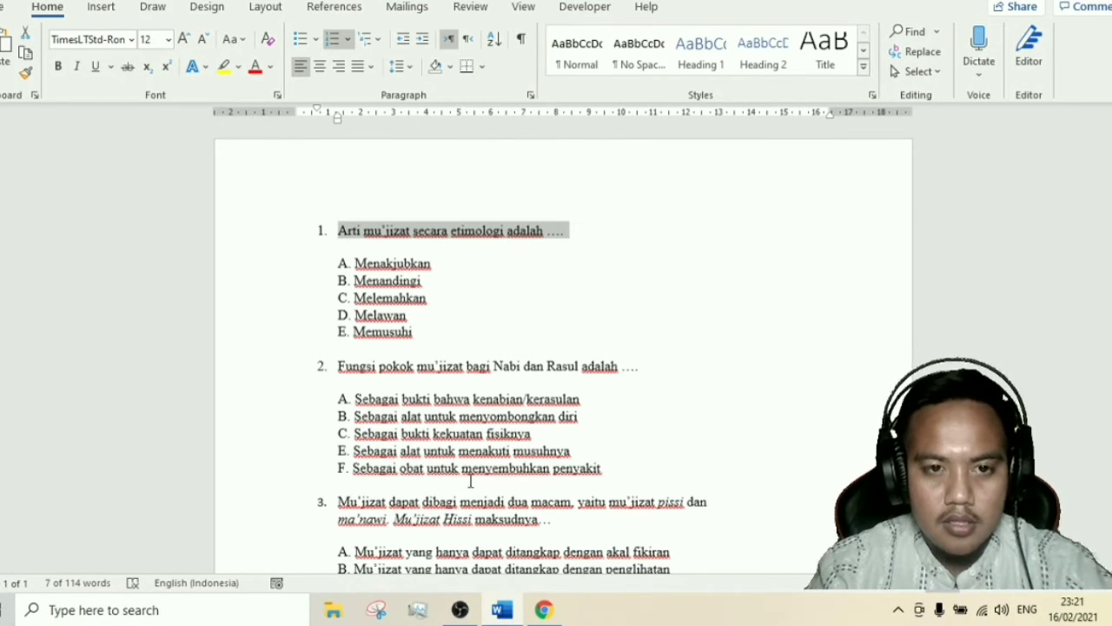
pyautogui.click(545, 611)
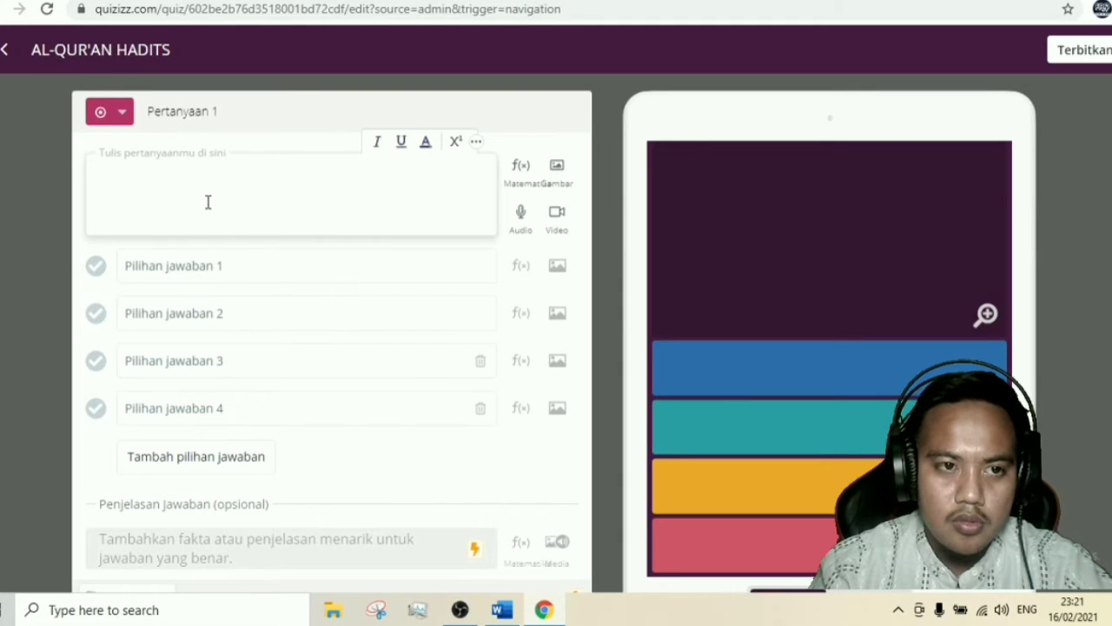
pyautogui.hotkey('ctrl', 'v')
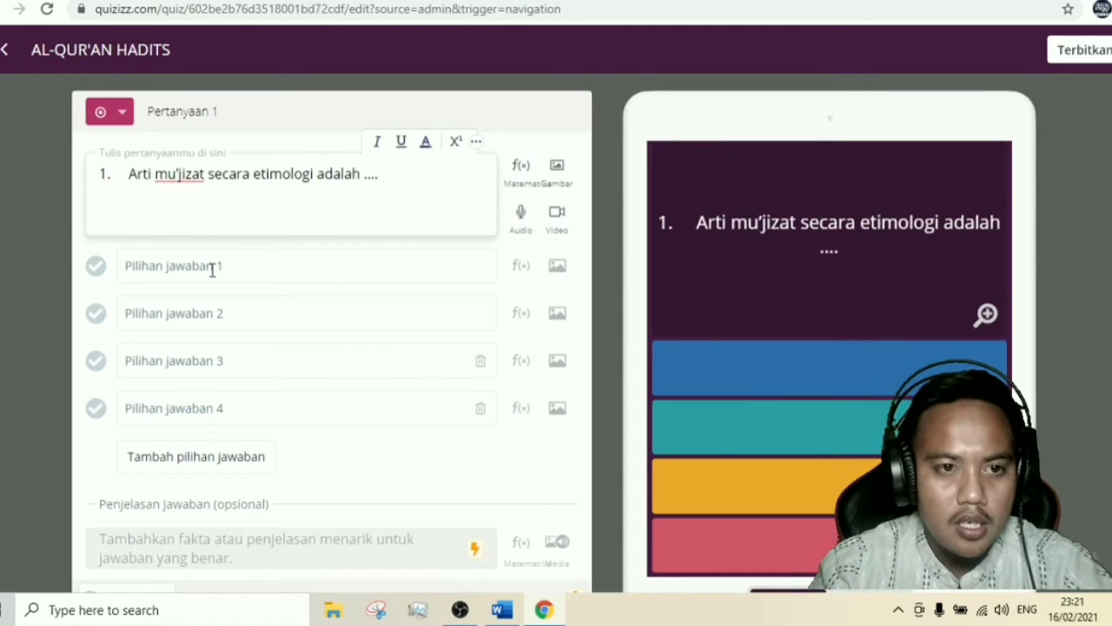
# Remove the leading number "1." and its spacing from the pasted question text
pyautogui.click(128, 174)
pyautogui.press('BackSpace')
pyautogui.press('BackSpace')
pyautogui.press('BackSpace')
pyautogui.press('BackSpace')
pyautogui.press('BackSpace')
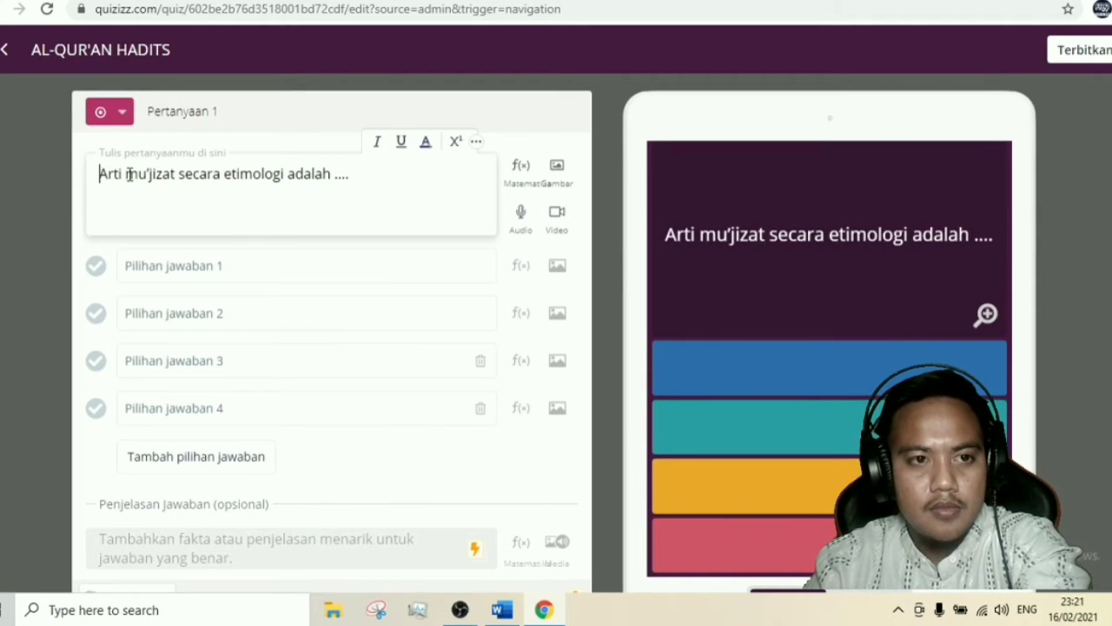
# Copy option A, "Menakjubkan", of question 1 from the Word document into the first answer choice of the quiz question
pyautogui.click(305, 268)
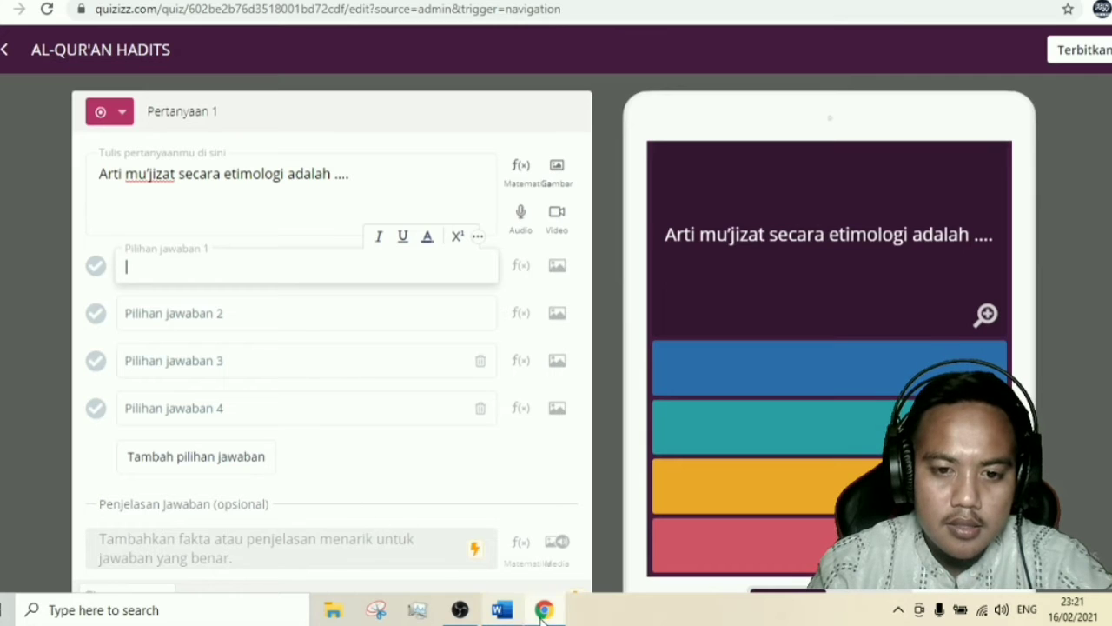
pyautogui.click(503, 610)
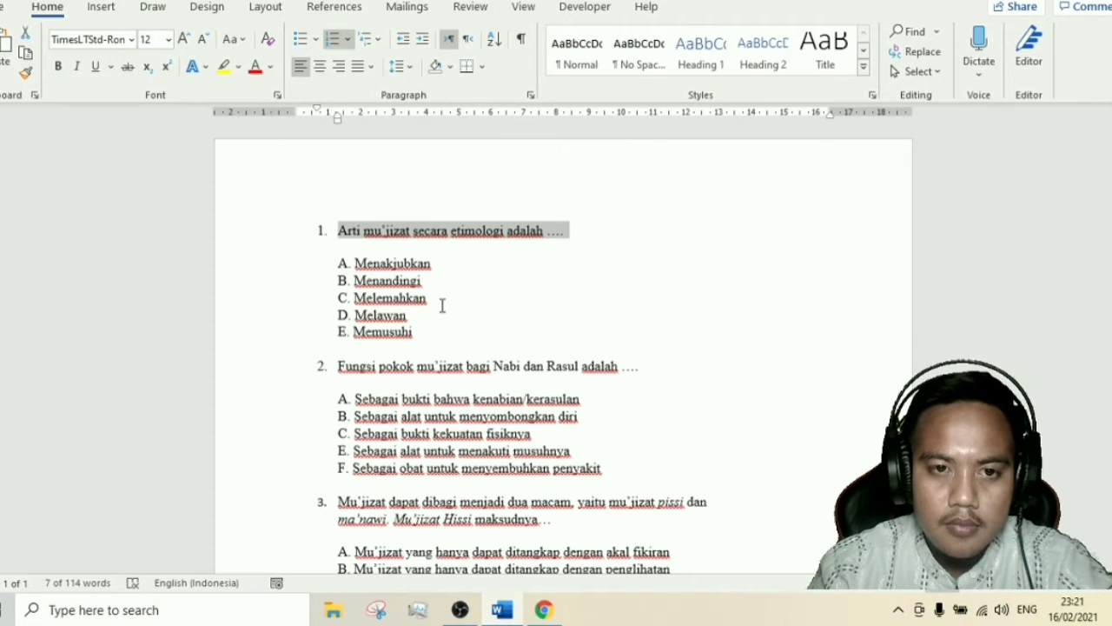
pyautogui.moveTo(439, 261); pyautogui.dragTo(361, 256)
pyautogui.hotkey('ctrl', 'c')
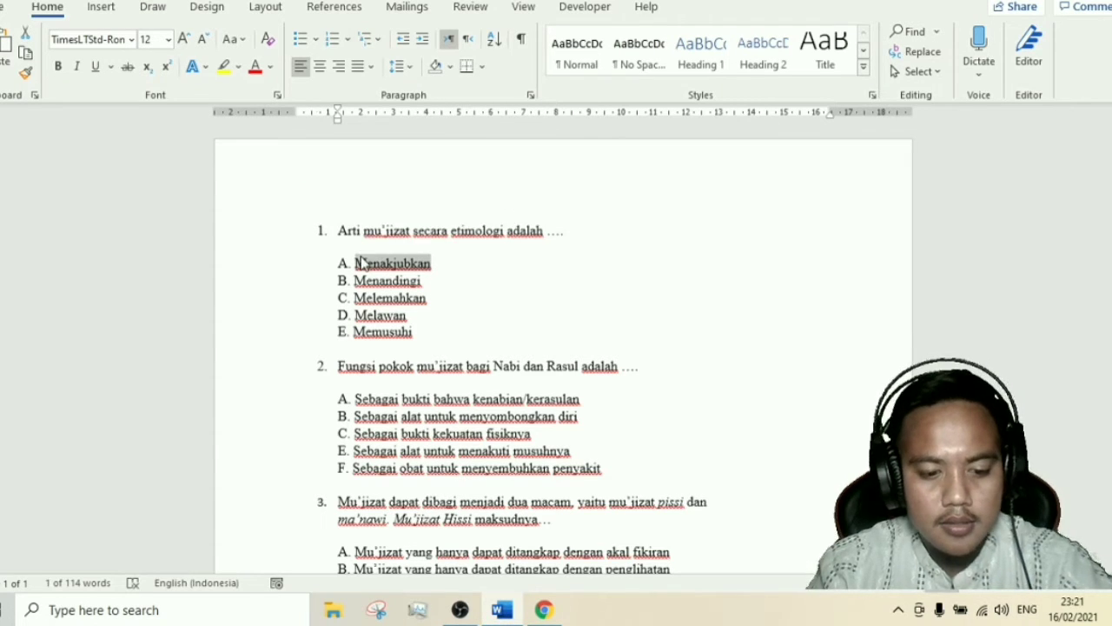
pyautogui.click(544, 610)
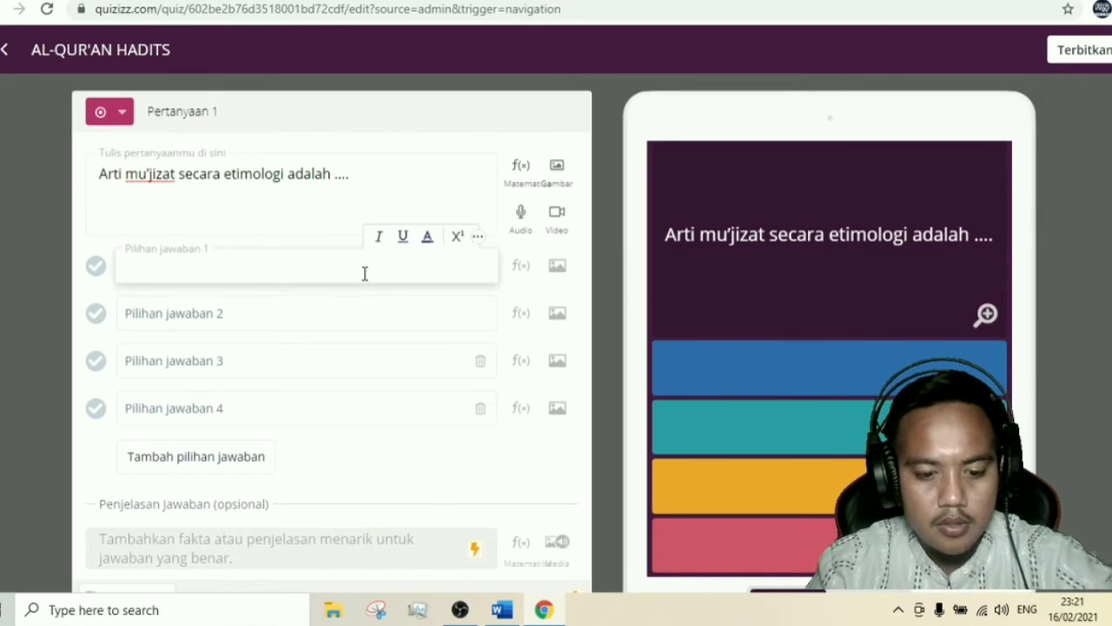
pyautogui.hotkey('ctrl', 'v')
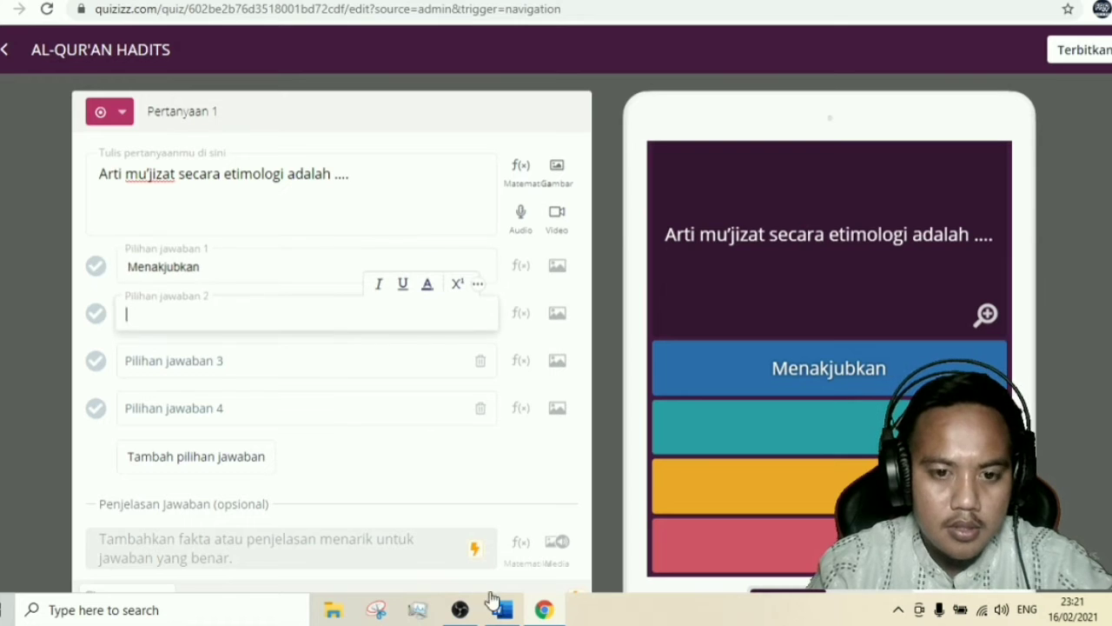
# Copy option B, "Menandingi", from the Word document and paste it as the second answer choice in the quiz
pyautogui.click(502, 610)
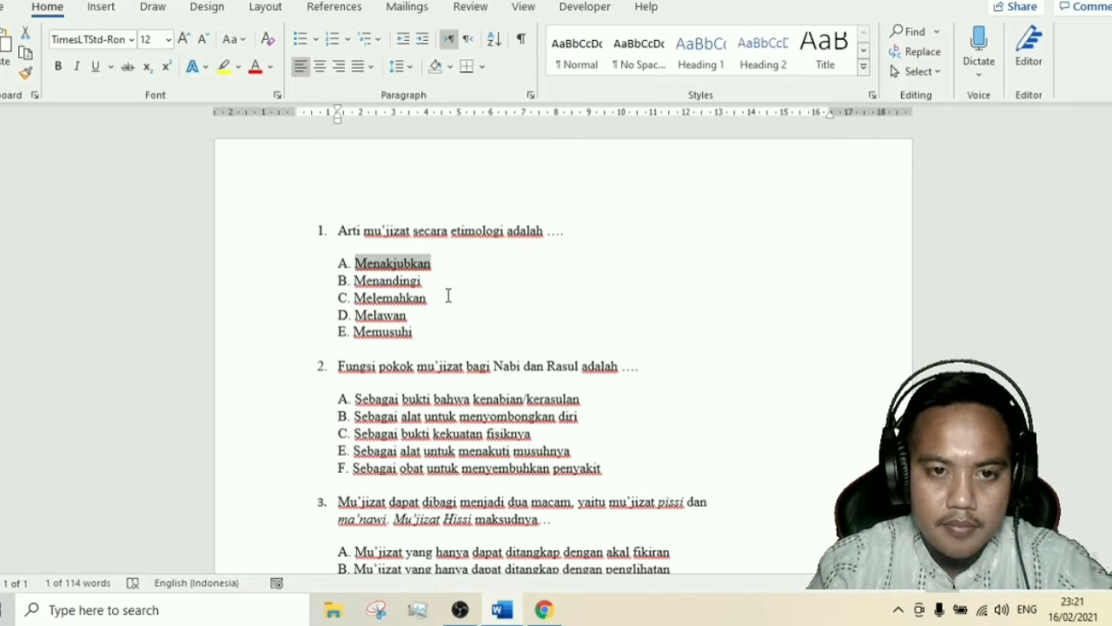
pyautogui.moveTo(431, 283); pyautogui.dragTo(355, 283)
pyautogui.hotkey('ctrl', 'c')
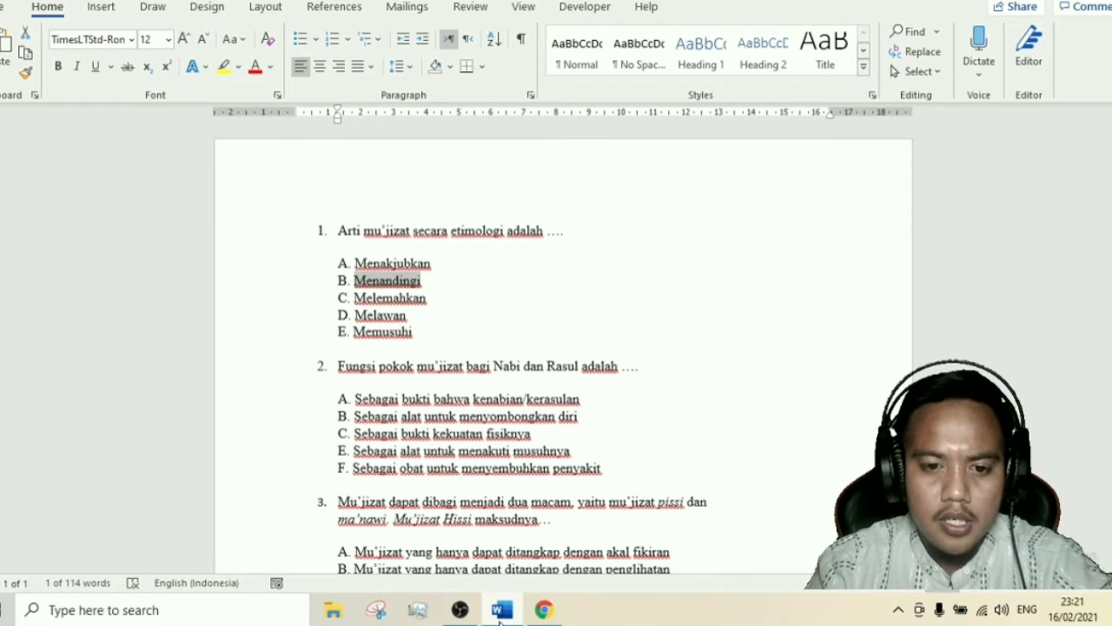
pyautogui.click(544, 612)
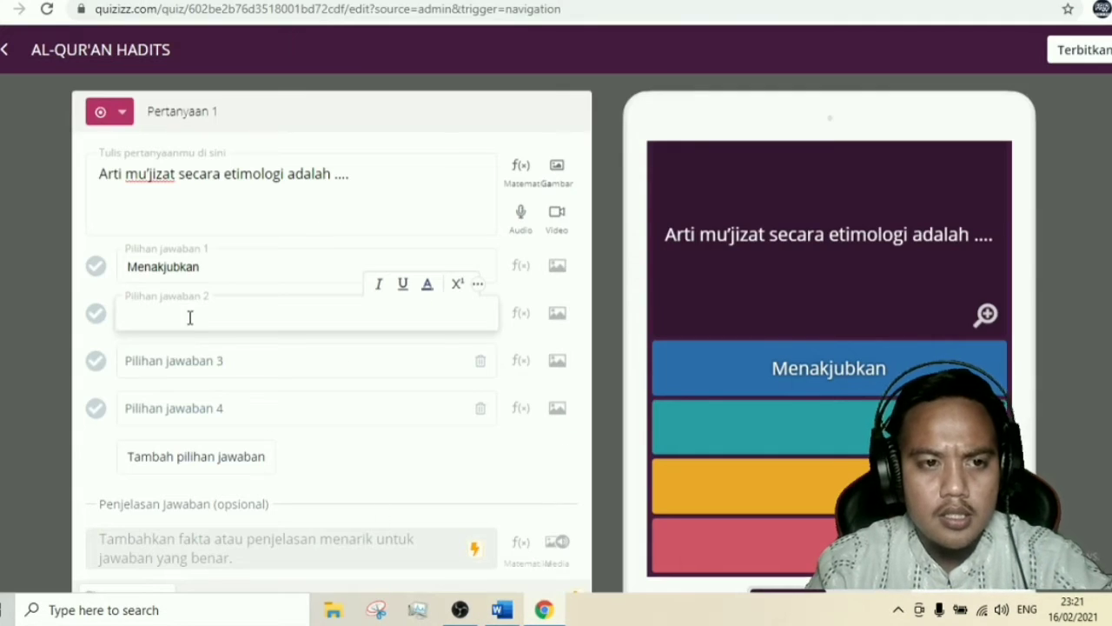
pyautogui.hotkey('ctrl', 'v')
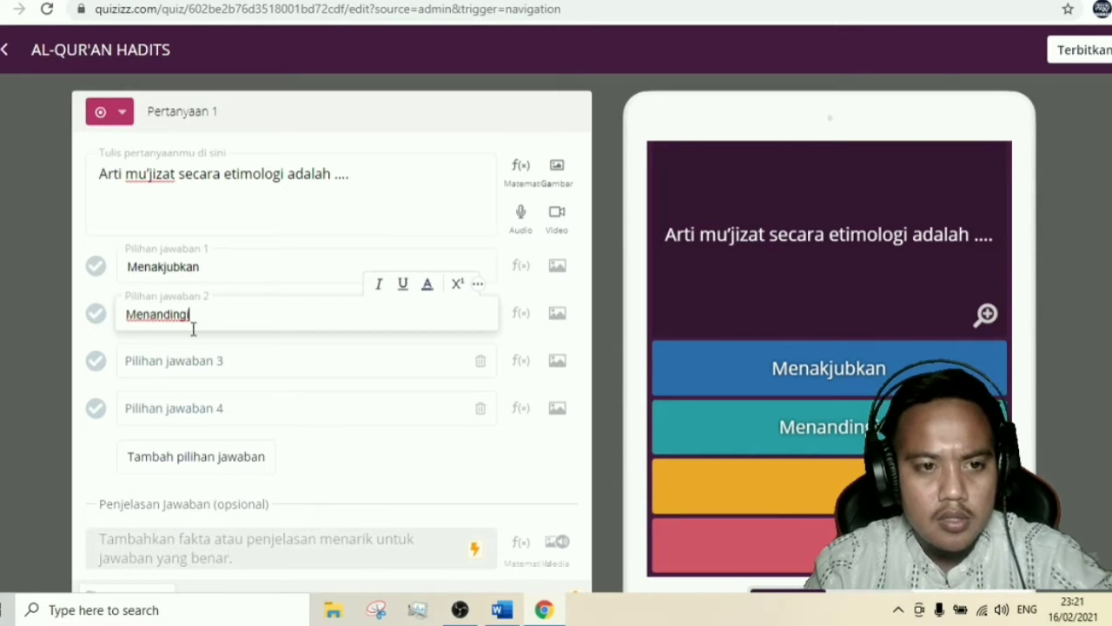
# Fill the third answer choice with option C, "Melemahkan", copied from the Word document
pyautogui.click(228, 359)
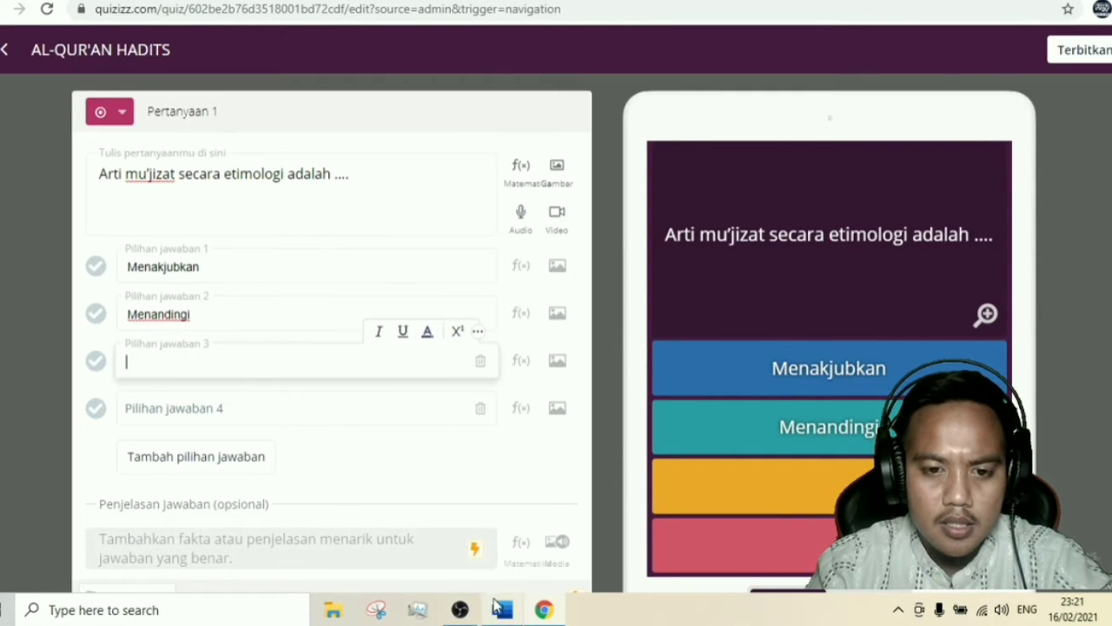
pyautogui.moveTo(539, 613)
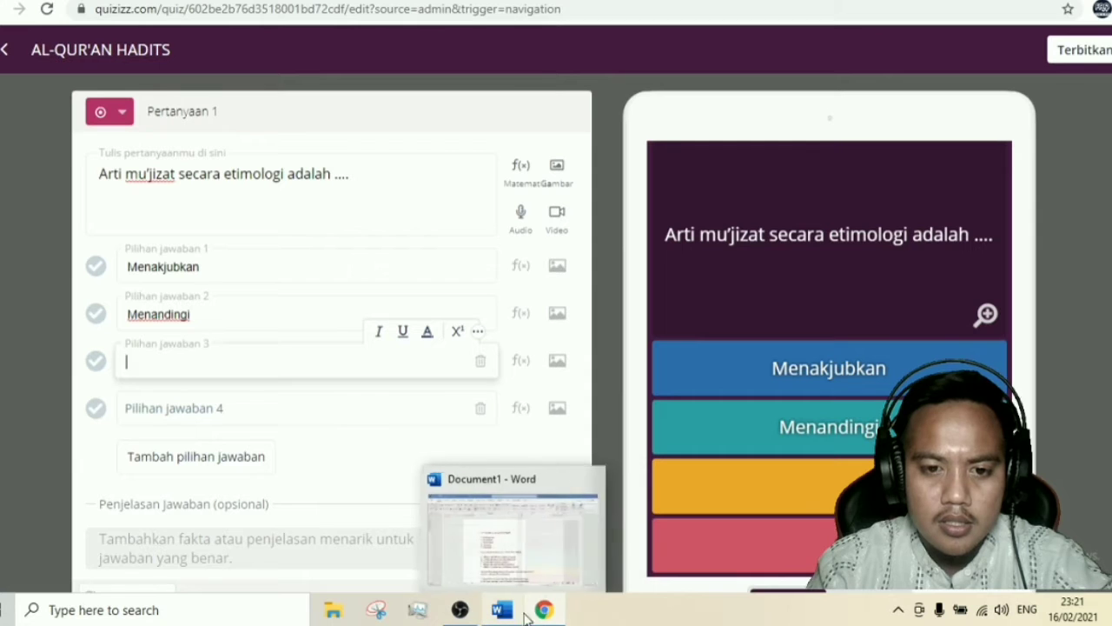
pyautogui.click(509, 613)
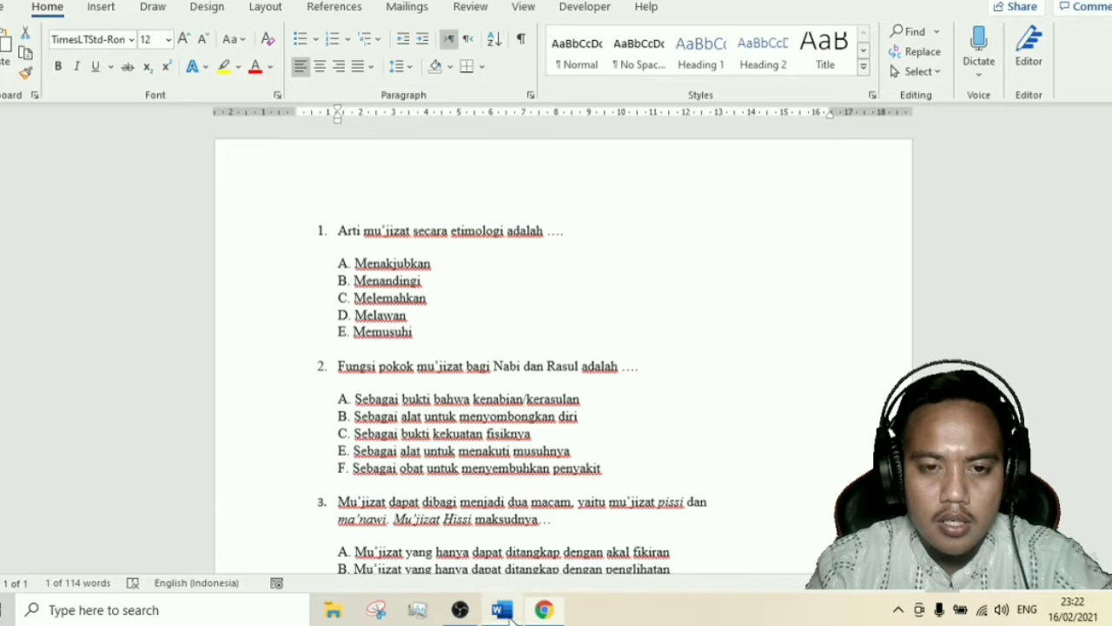
pyautogui.moveTo(441, 296); pyautogui.dragTo(358, 300)
pyautogui.hotkey('ctrl', 'c')
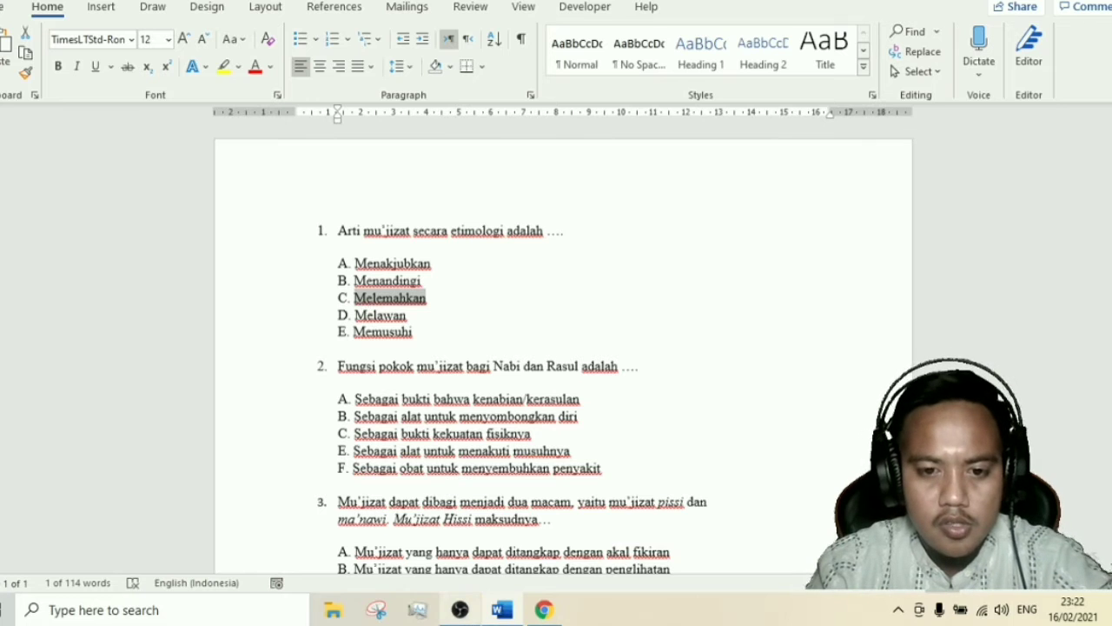
pyautogui.click(543, 610)
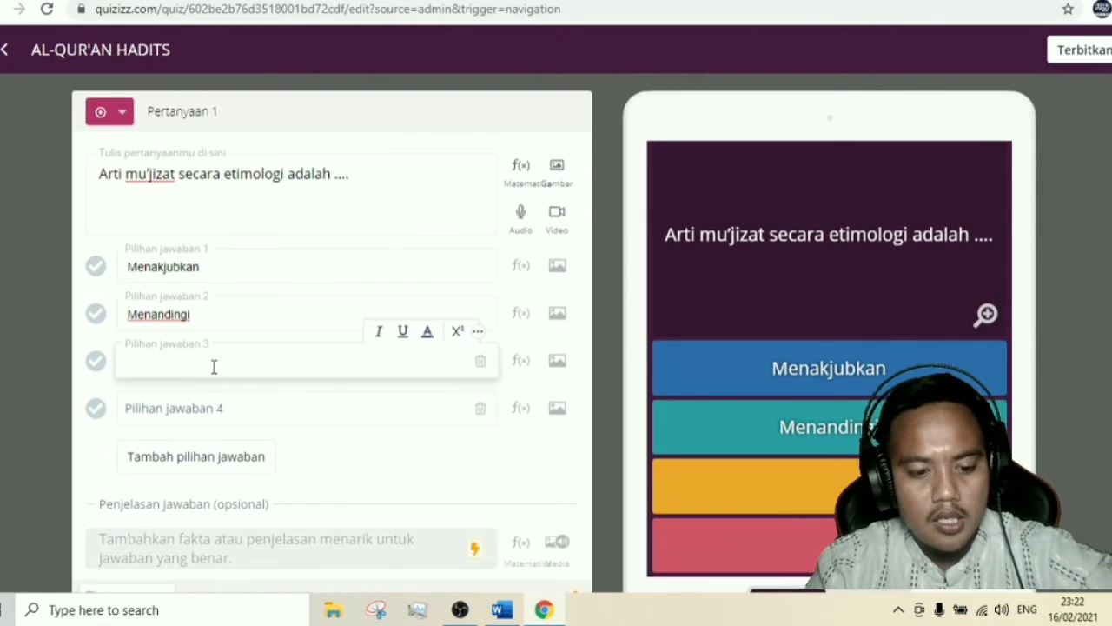
pyautogui.hotkey('ctrl', 'v')
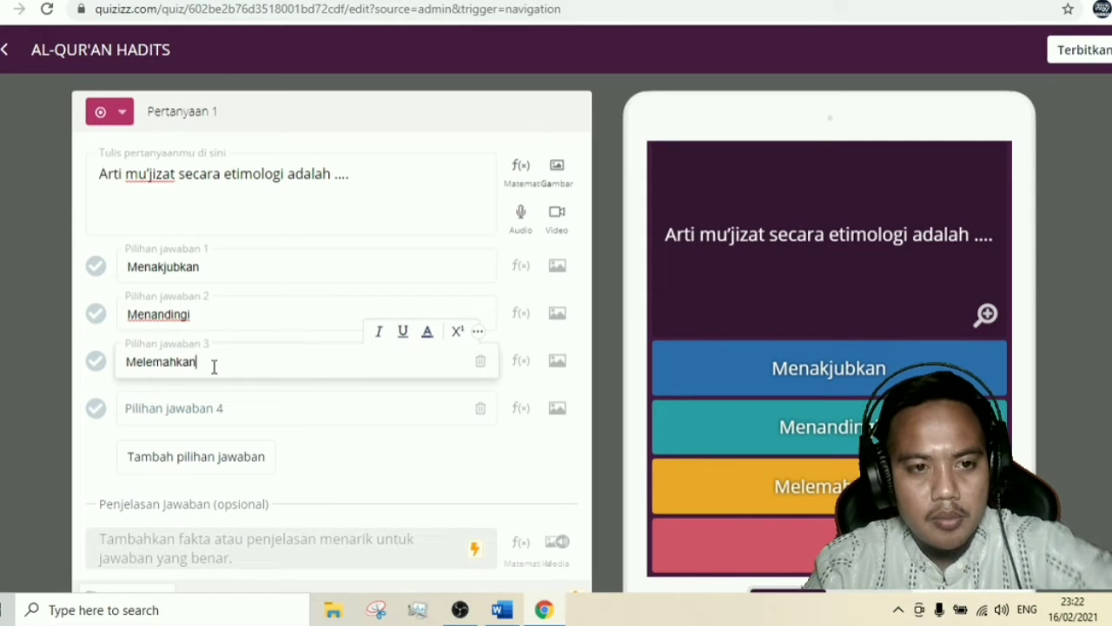
# Fill the fourth answer choice with option D, "Melawan", copied from the Word document
pyautogui.click(228, 407)
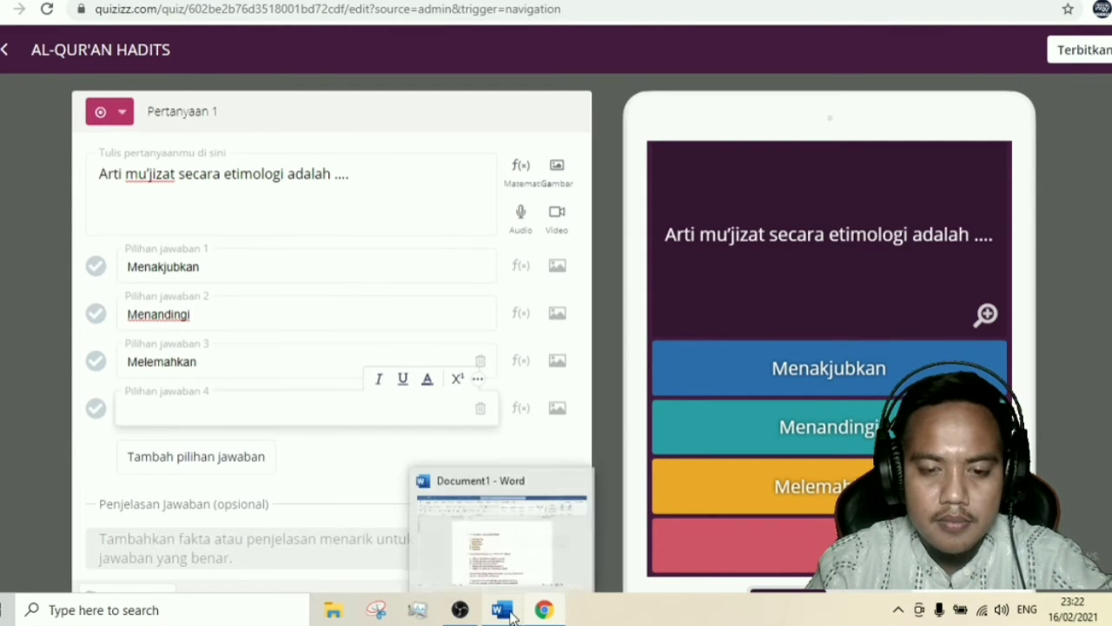
pyautogui.click(511, 614)
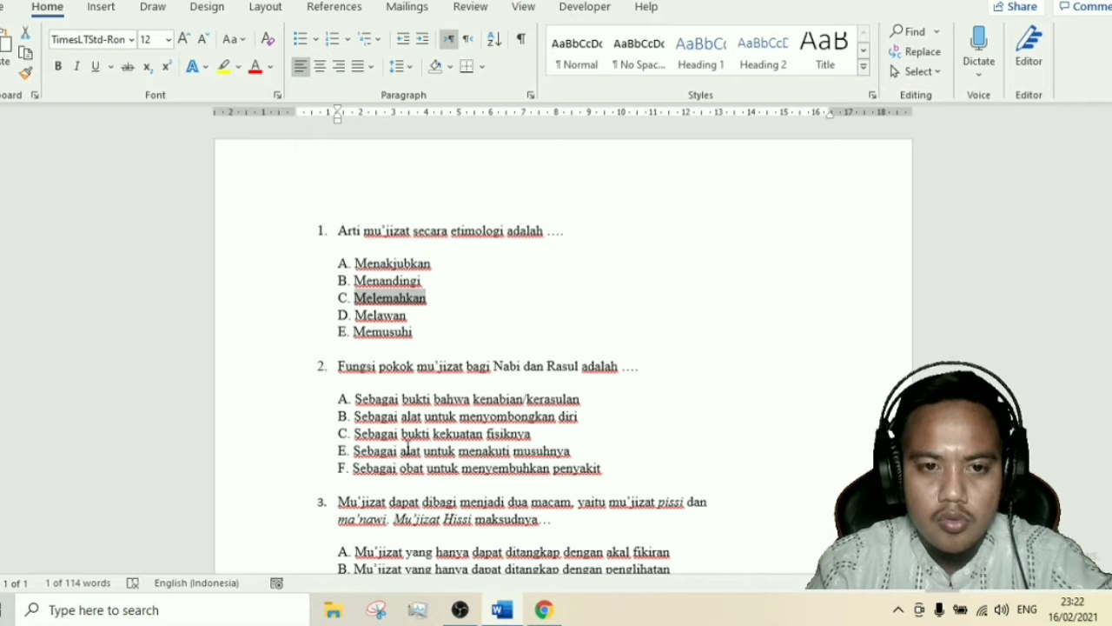
pyautogui.moveTo(415, 318); pyautogui.dragTo(353, 312)
pyautogui.hotkey('ctrl', 'c')
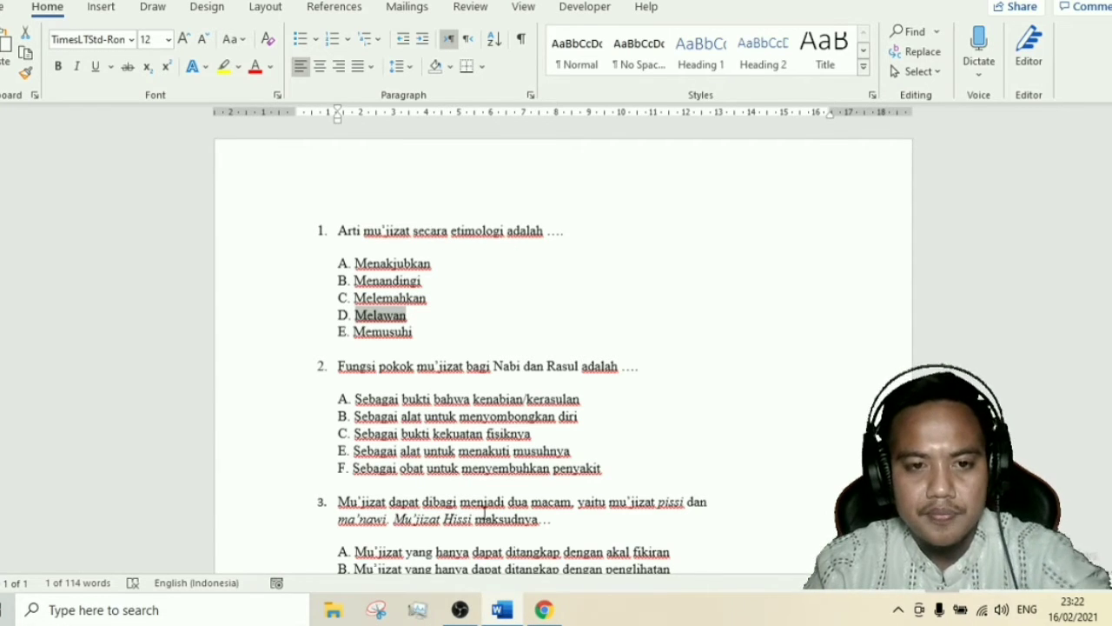
pyautogui.click(543, 610)
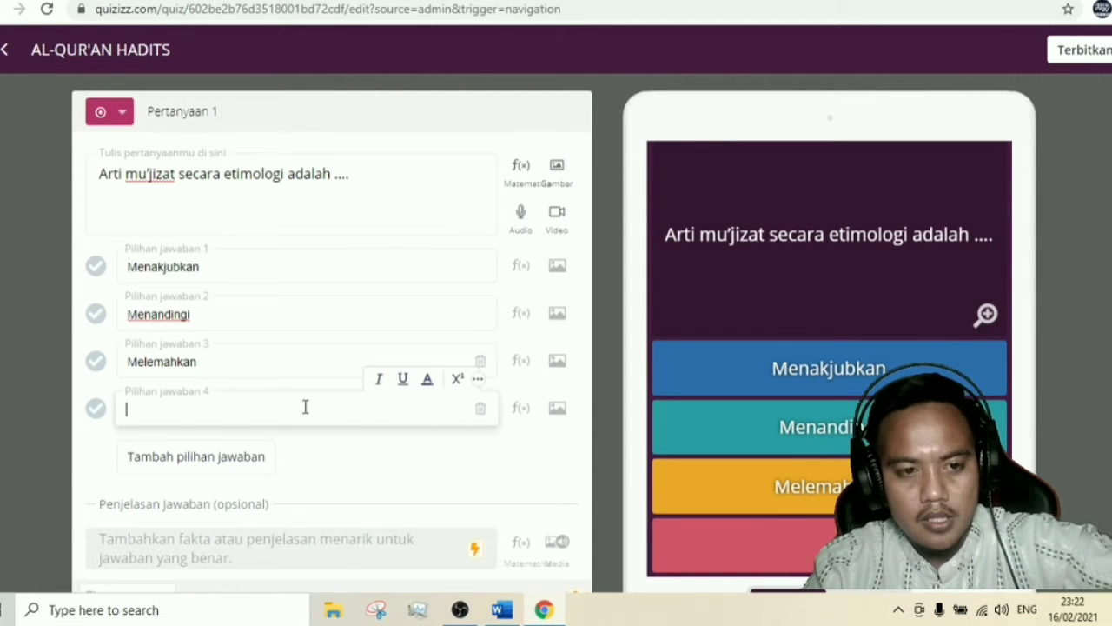
pyautogui.hotkey('ctrl', 'v')
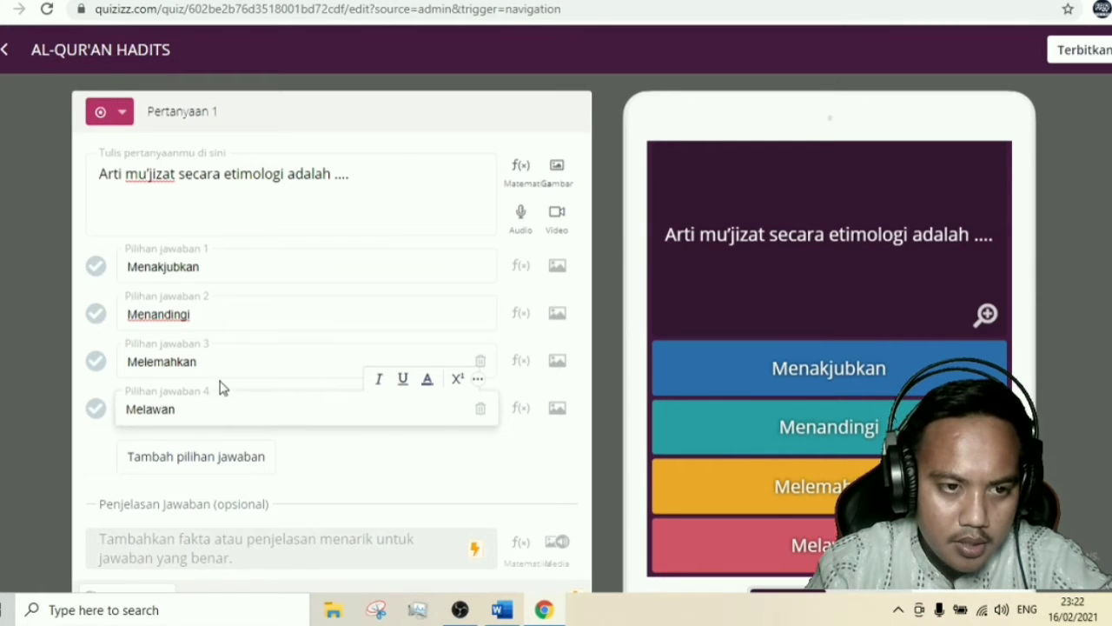
# Add a fifth answer choice and paste in option E, "Memusuhi", copied from the Word document
pyautogui.click(168, 468)
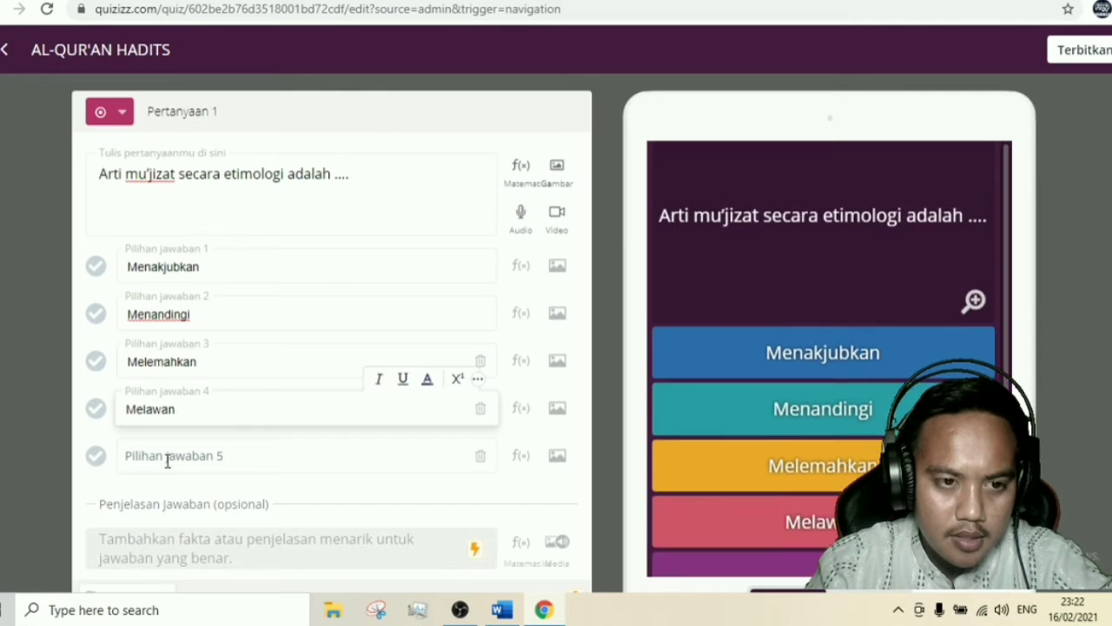
pyautogui.click(296, 459)
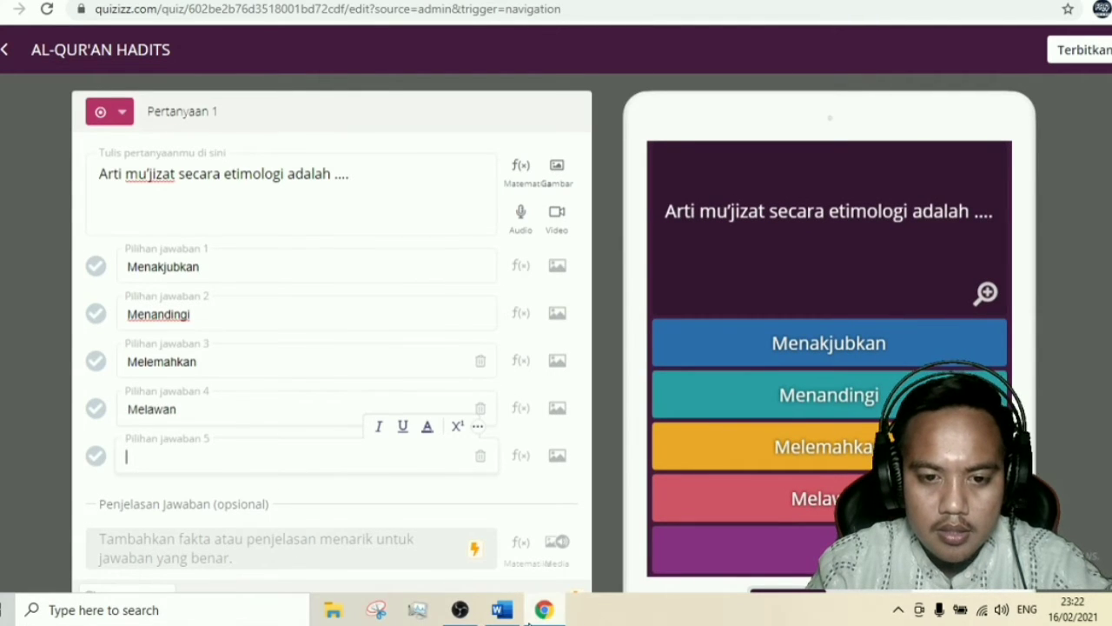
pyautogui.click(513, 613)
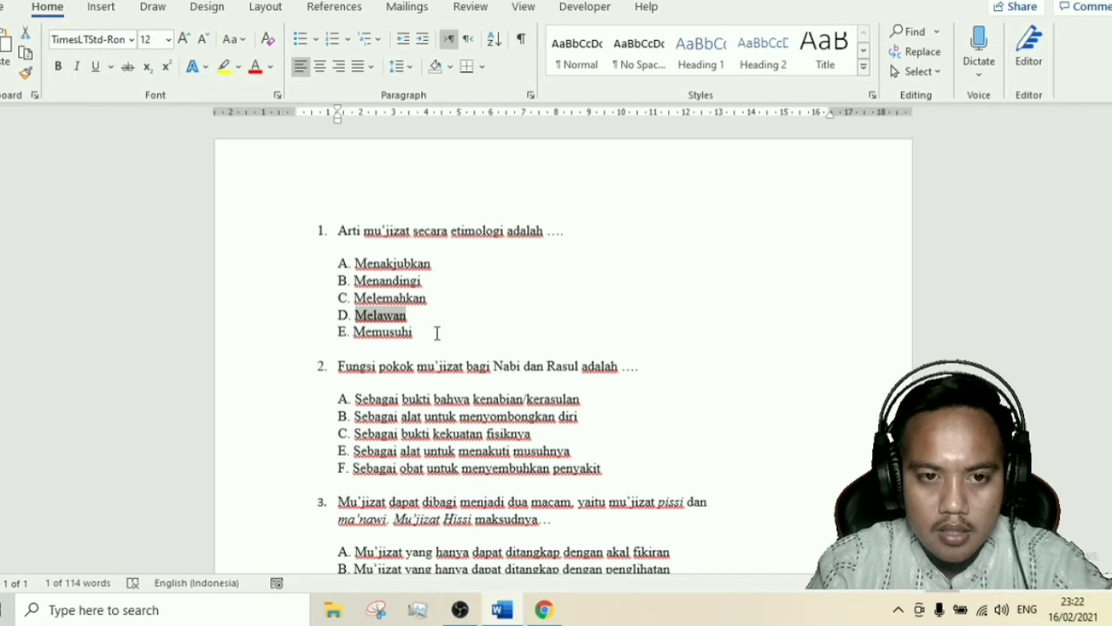
pyautogui.moveTo(432, 332); pyautogui.dragTo(356, 335)
pyautogui.hotkey('ctrl', 'c')
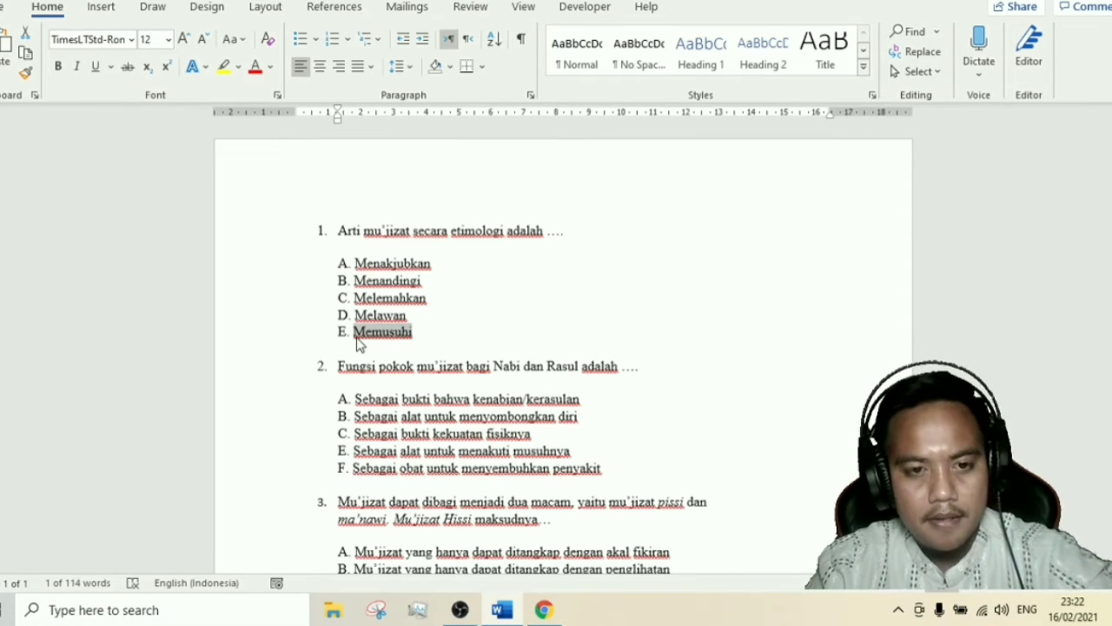
pyautogui.click(538, 614)
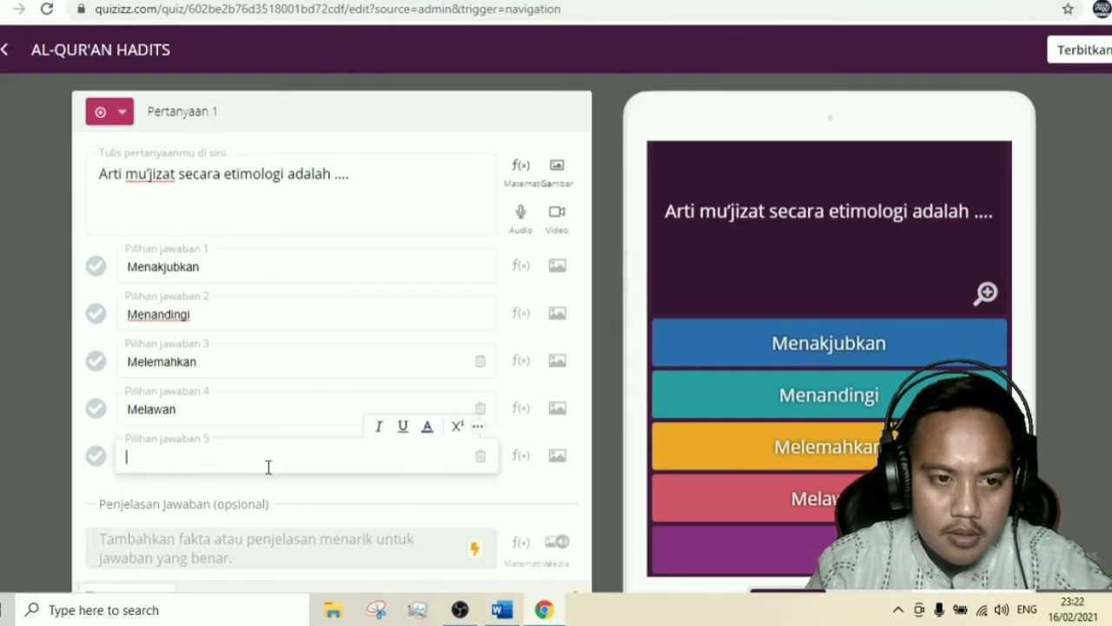
pyautogui.hotkey('ctrl', 'v')
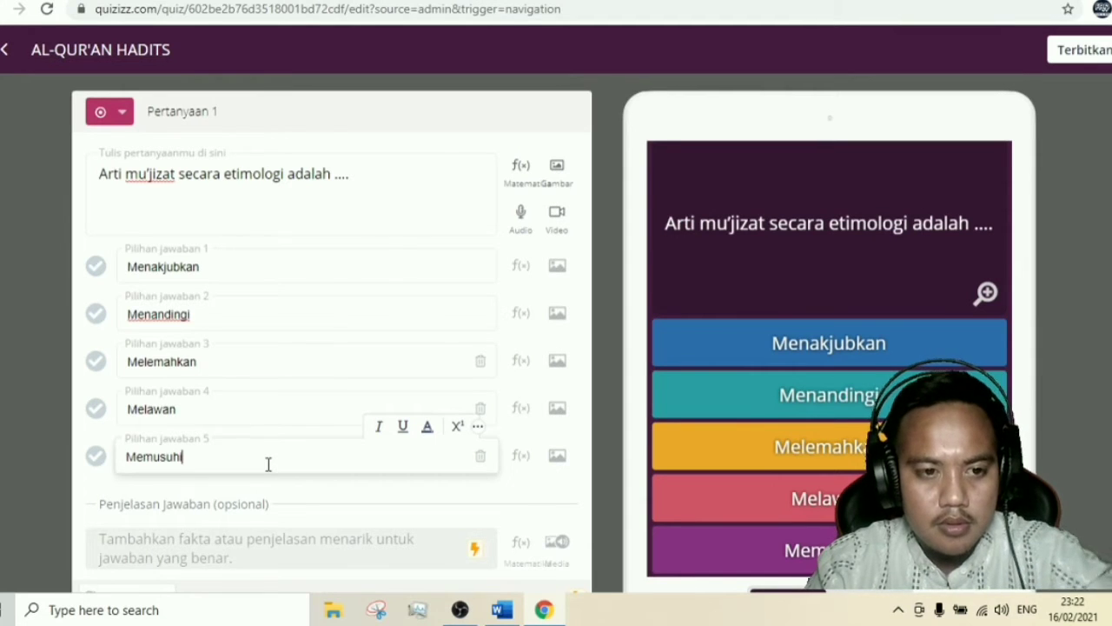
pyautogui.scroll(-1, 300, 310)
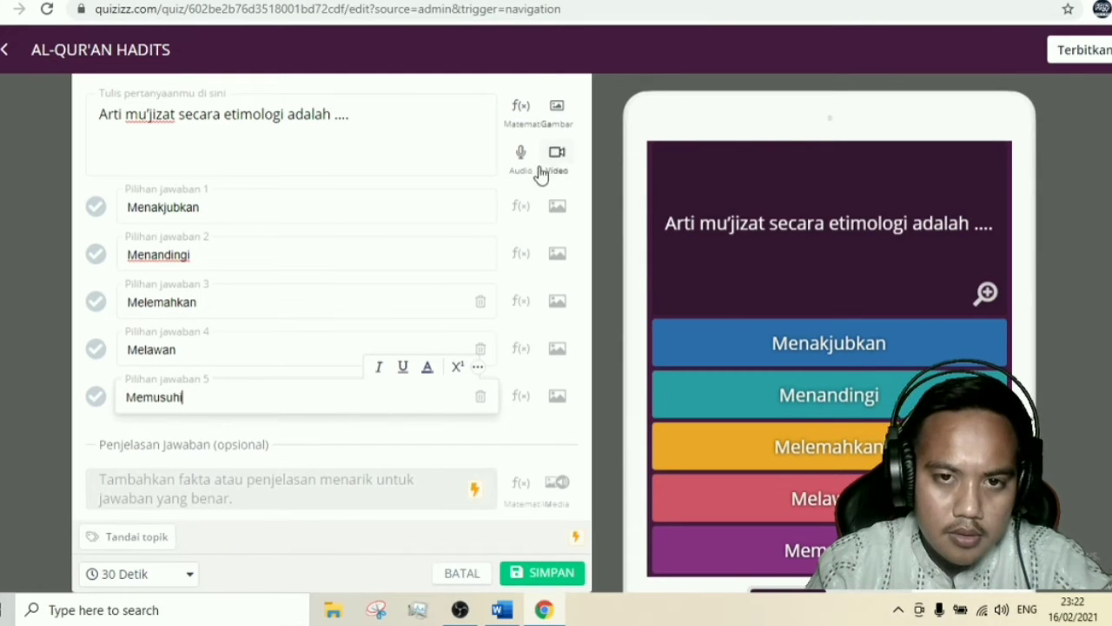
pyautogui.click(186, 576)
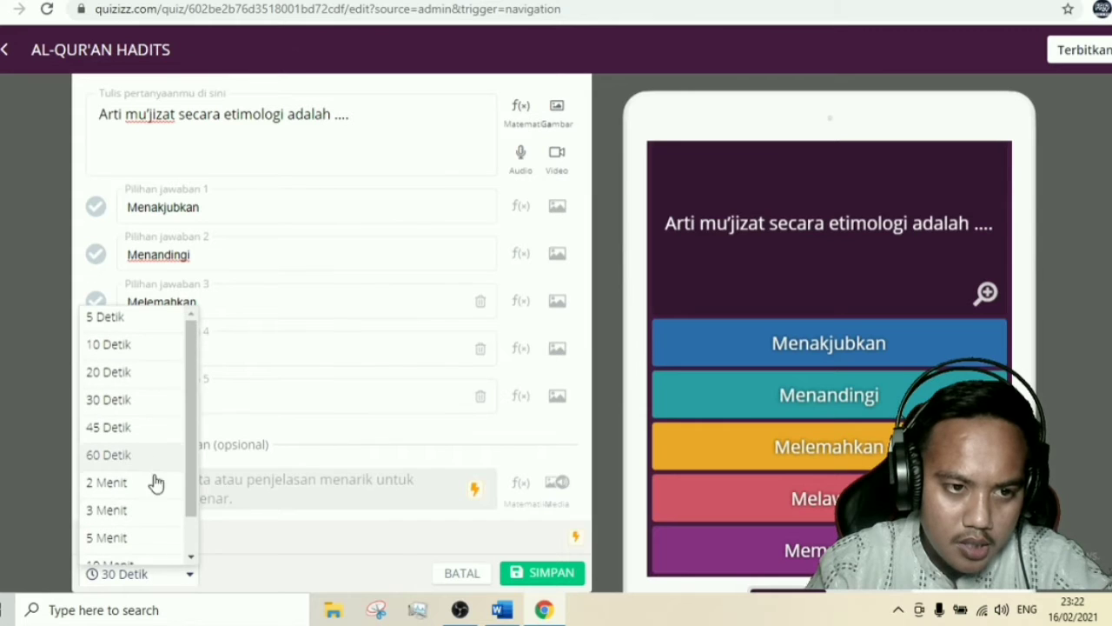
pyautogui.click(185, 581)
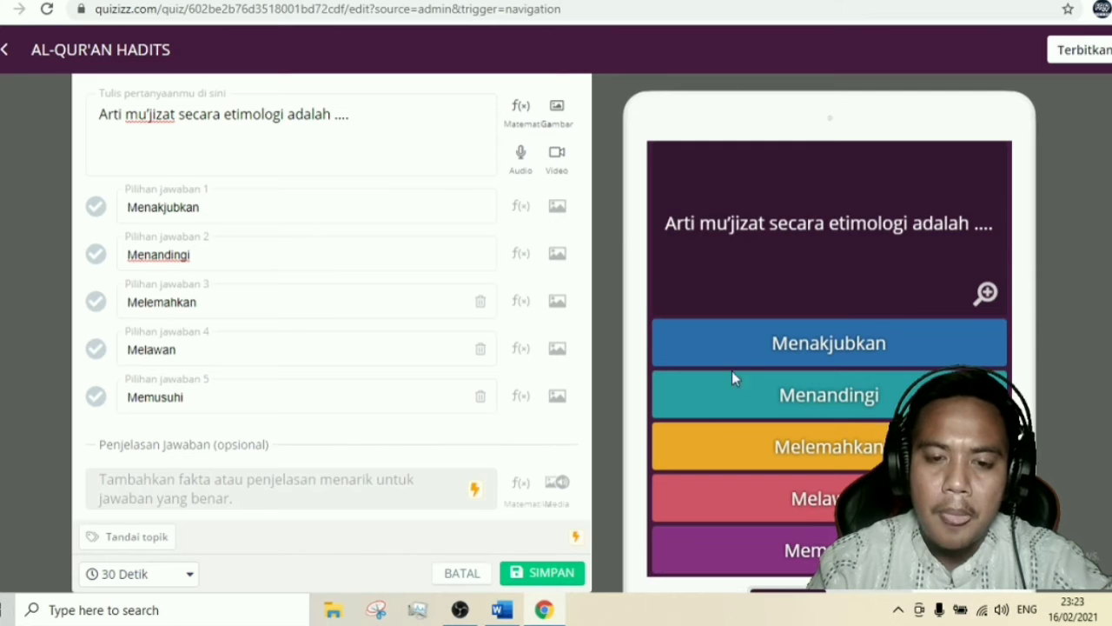
# Mark "Menakjubkan" as the correct answer to question 1 and save the question
pyautogui.click(551, 574)
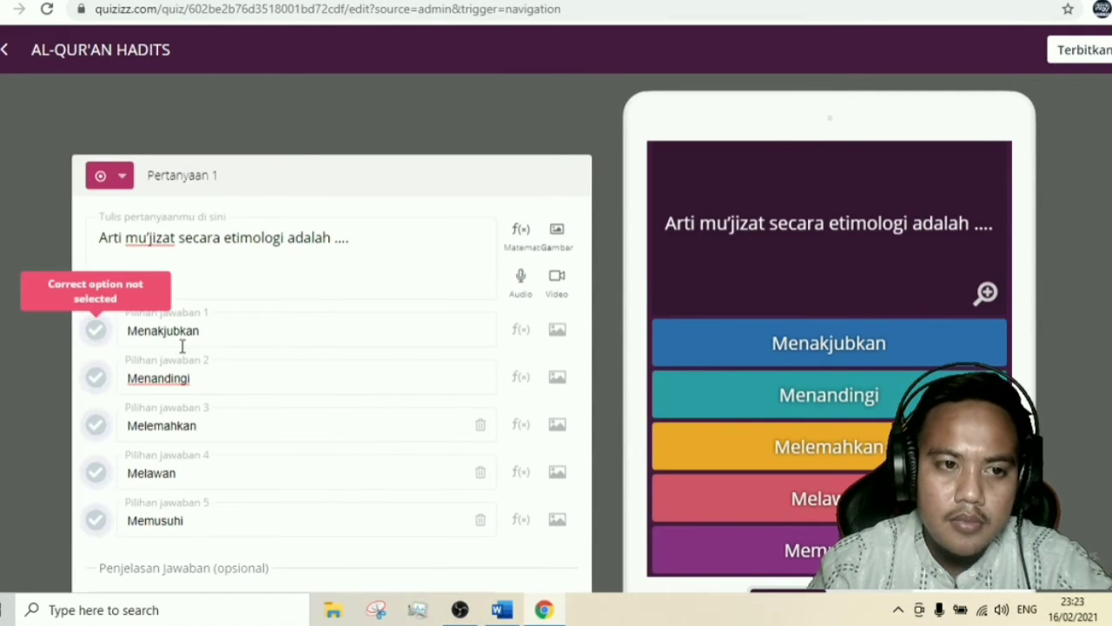
pyautogui.scroll(-1, 332, 348)
pyautogui.scroll(-1, 332, 348)
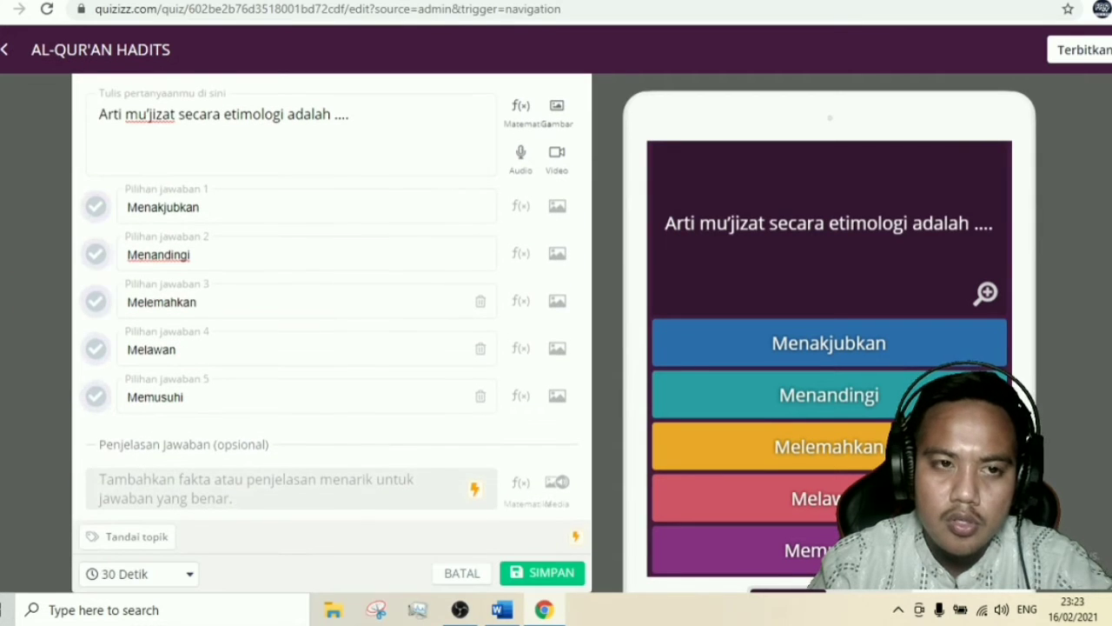
pyautogui.scroll(1, 332, 348)
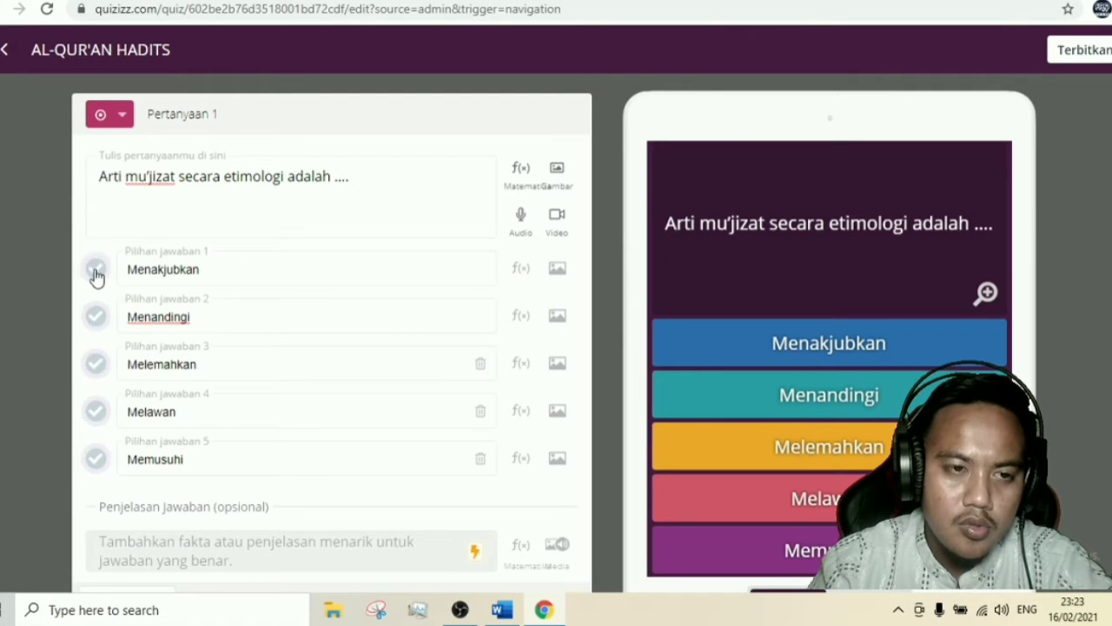
pyautogui.click(96, 272)
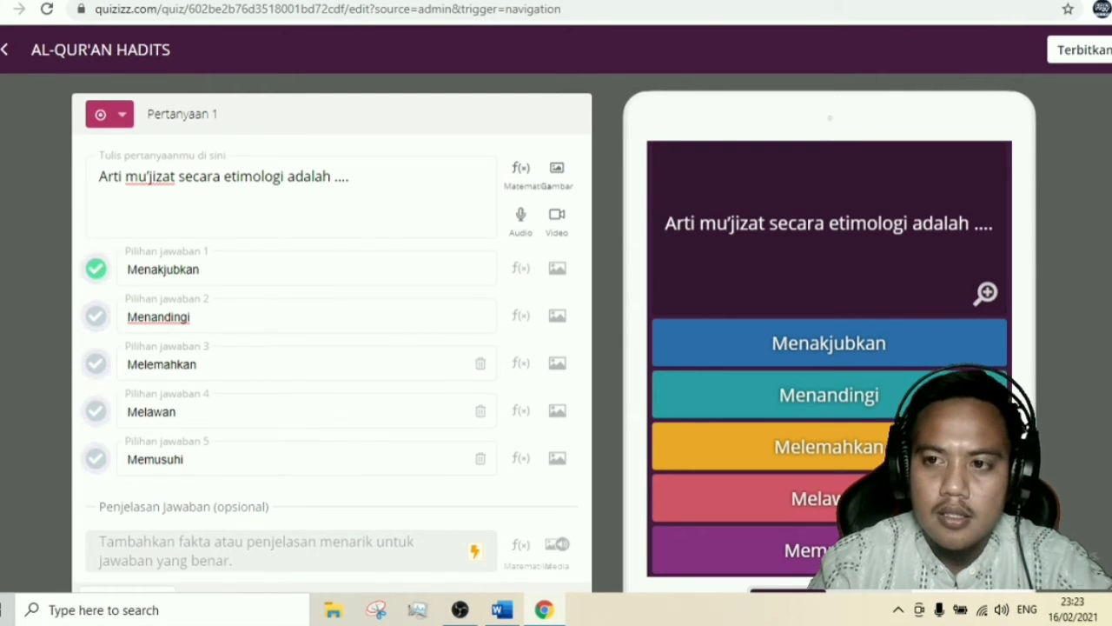
pyautogui.scroll(-1, 332, 333)
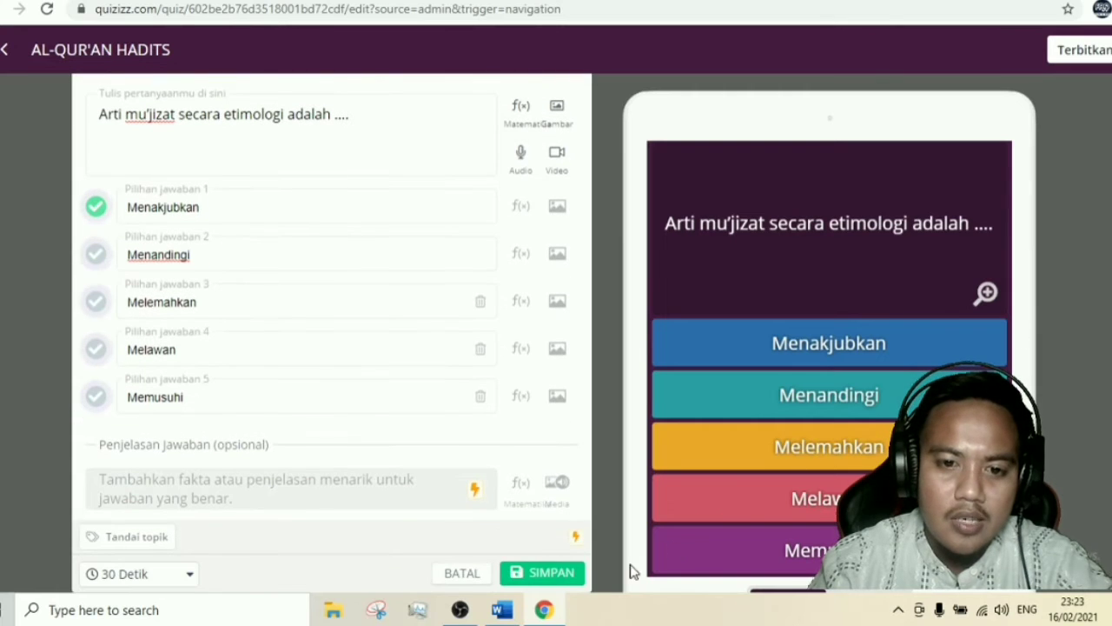
pyautogui.click(549, 574)
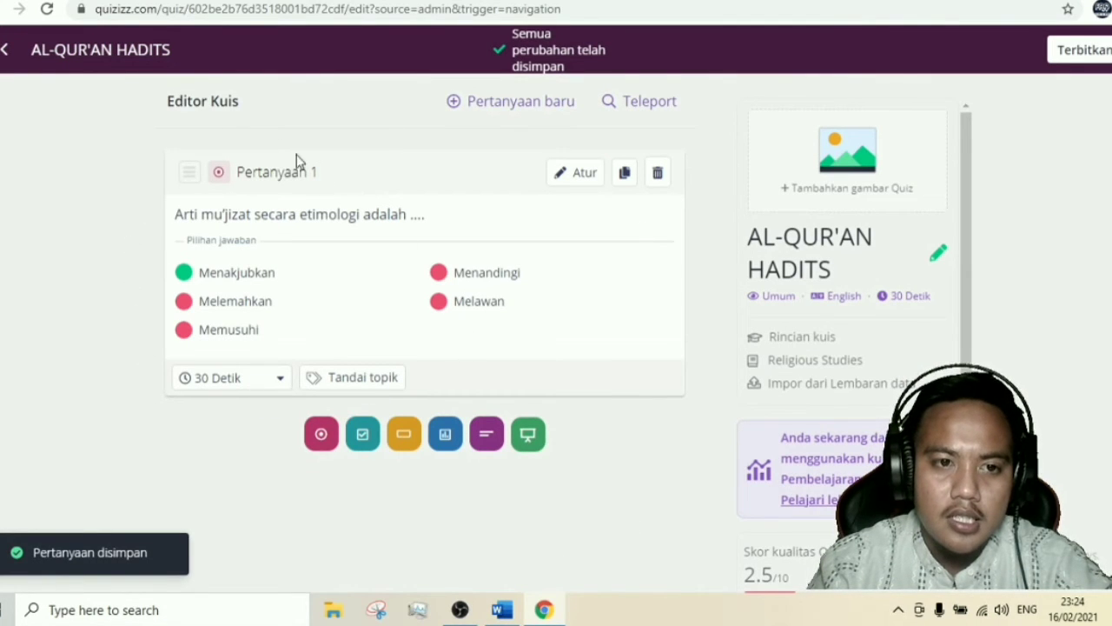
# Add a second multiple-choice question and paste in "Fungsi pokok mu'jizat bagi Nabi dan Rasul adalah ...." from the Word document, without its list number
pyautogui.click(495, 115)
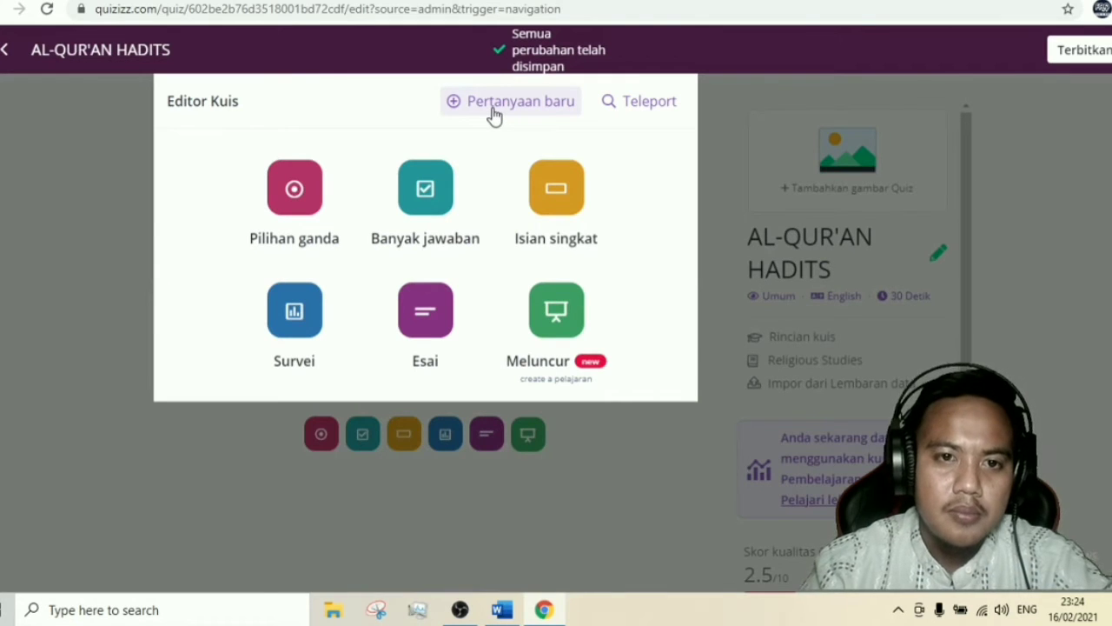
pyautogui.click(290, 193)
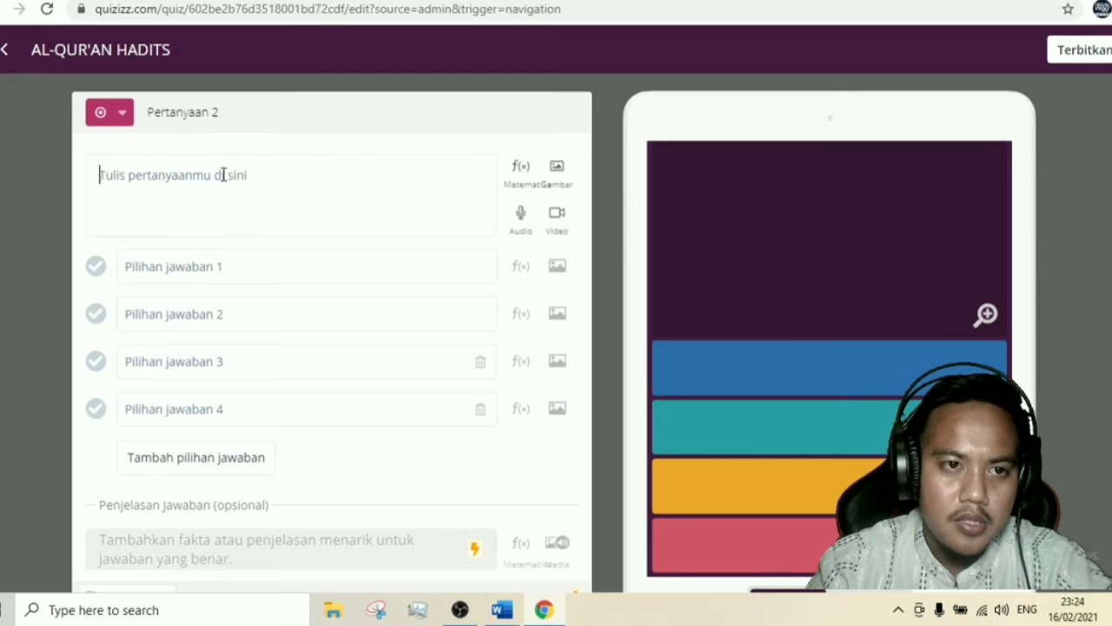
pyautogui.click(501, 609)
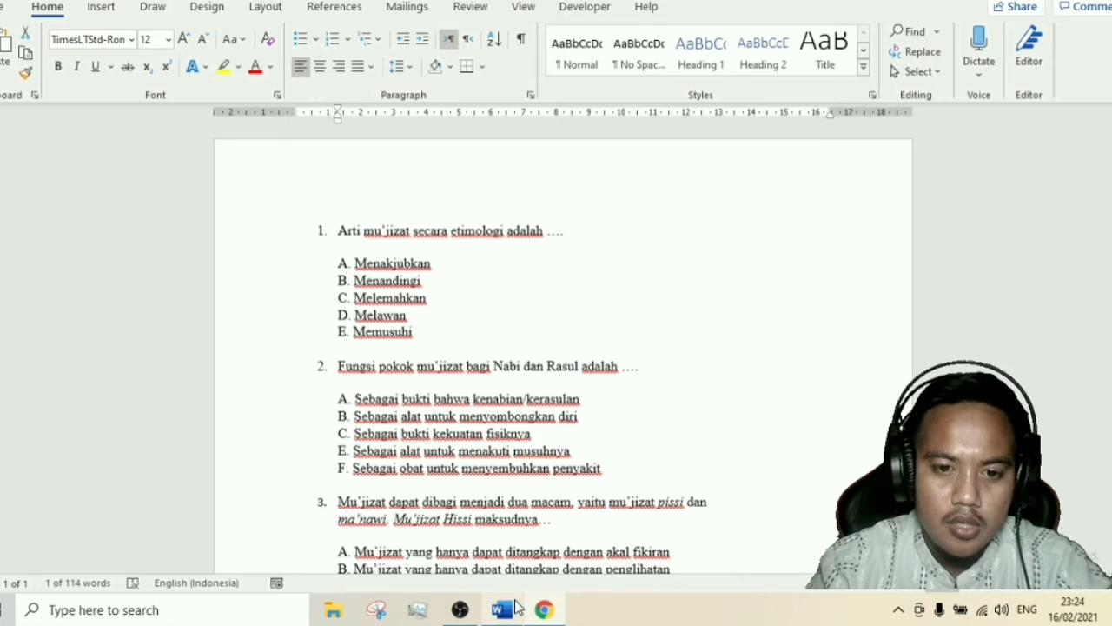
pyautogui.moveTo(668, 368); pyautogui.dragTo(345, 371)
pyautogui.hotkey('ctrl', 'c')
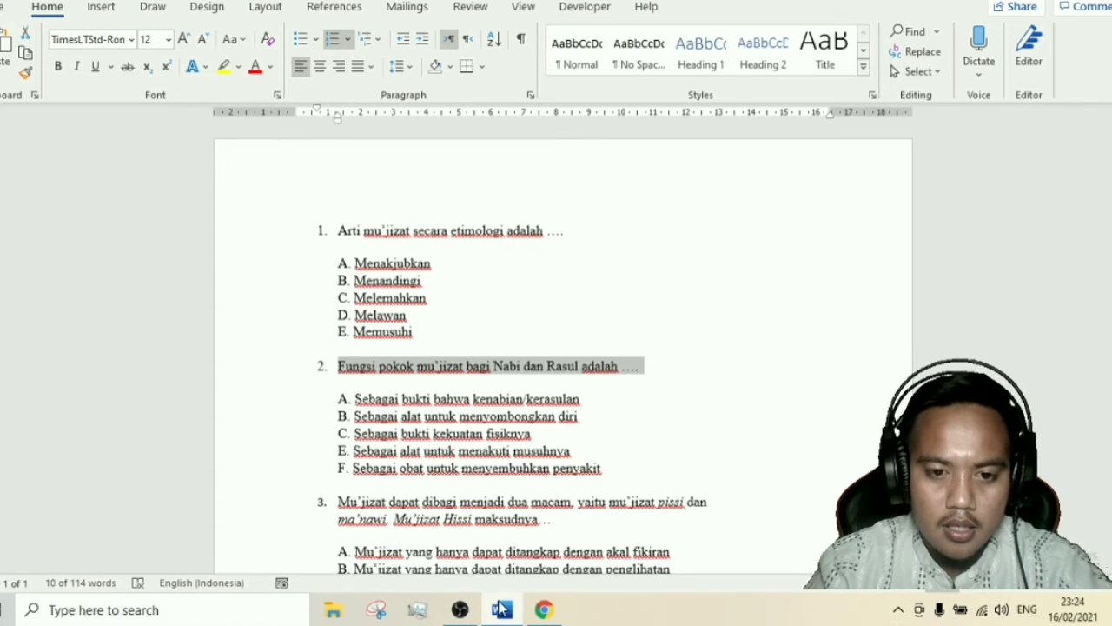
pyautogui.click(543, 609)
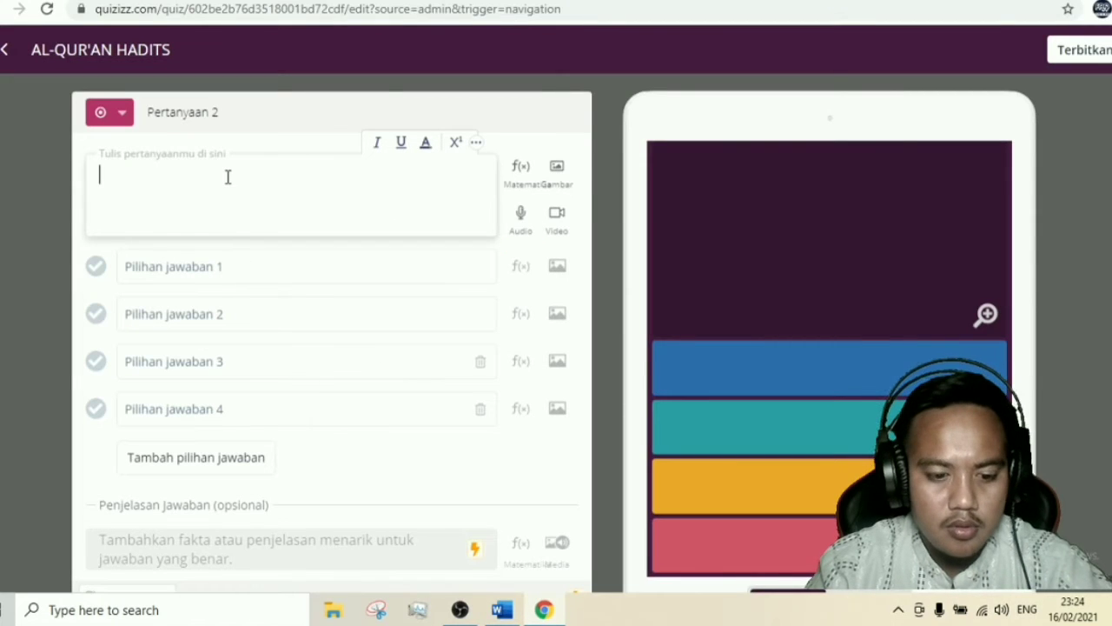
pyautogui.hotkey('ctrl', 'v')
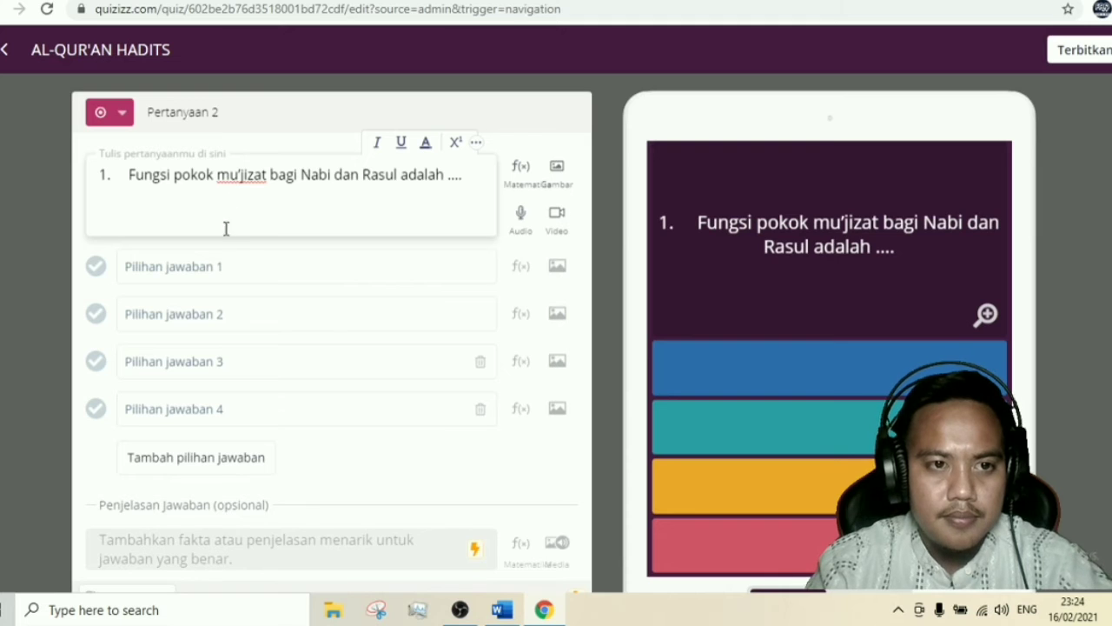
pyautogui.press('BackSpace')
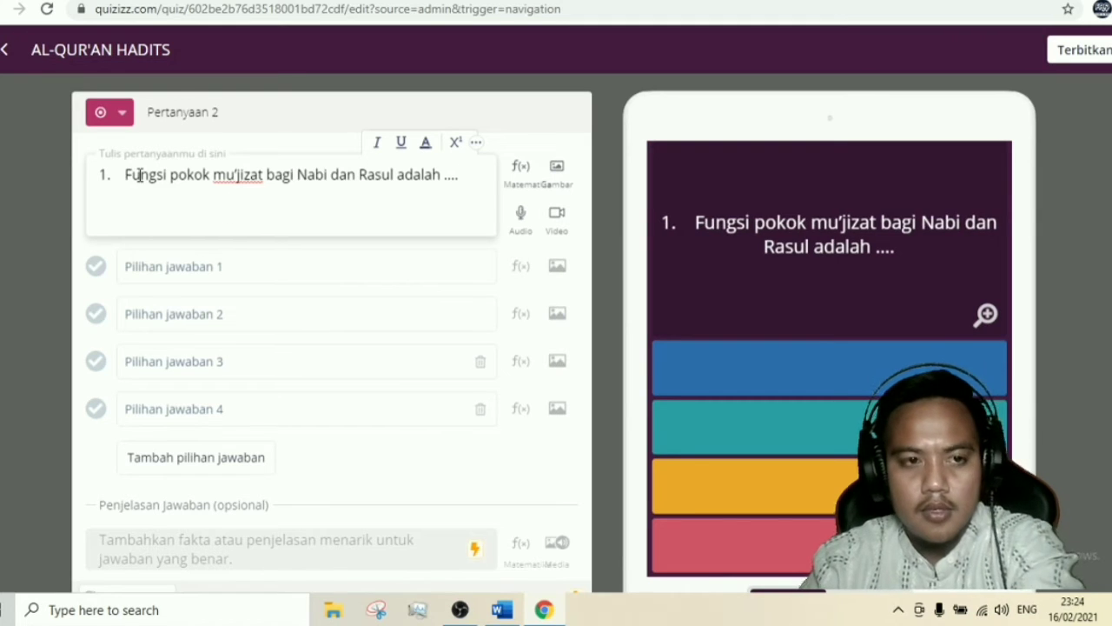
pyautogui.press('BackSpace')
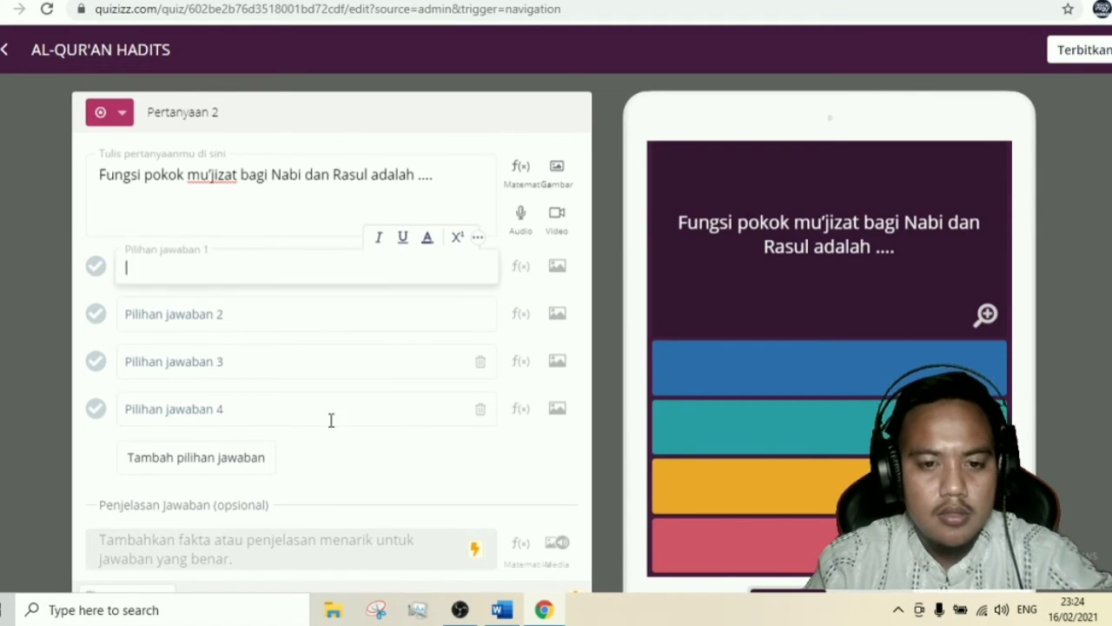
# Fill question 2's first answer choice with option A, "Sebagai bukti bahwa kenabian/kerasulan", copied from the Word document
pyautogui.click(502, 609)
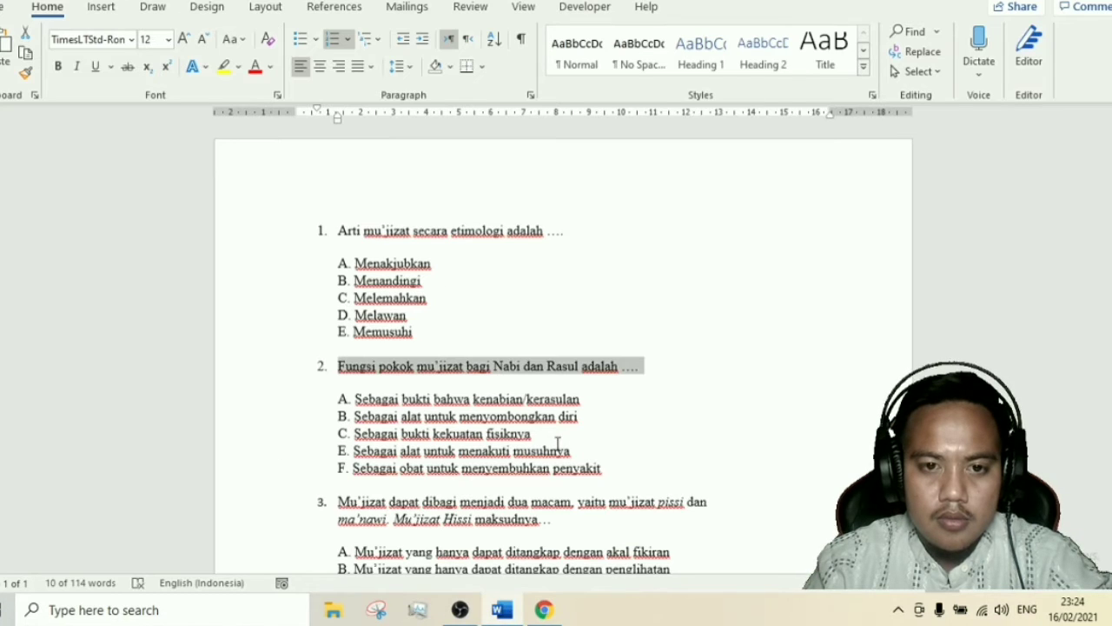
pyautogui.moveTo(589, 399); pyautogui.dragTo(379, 402)
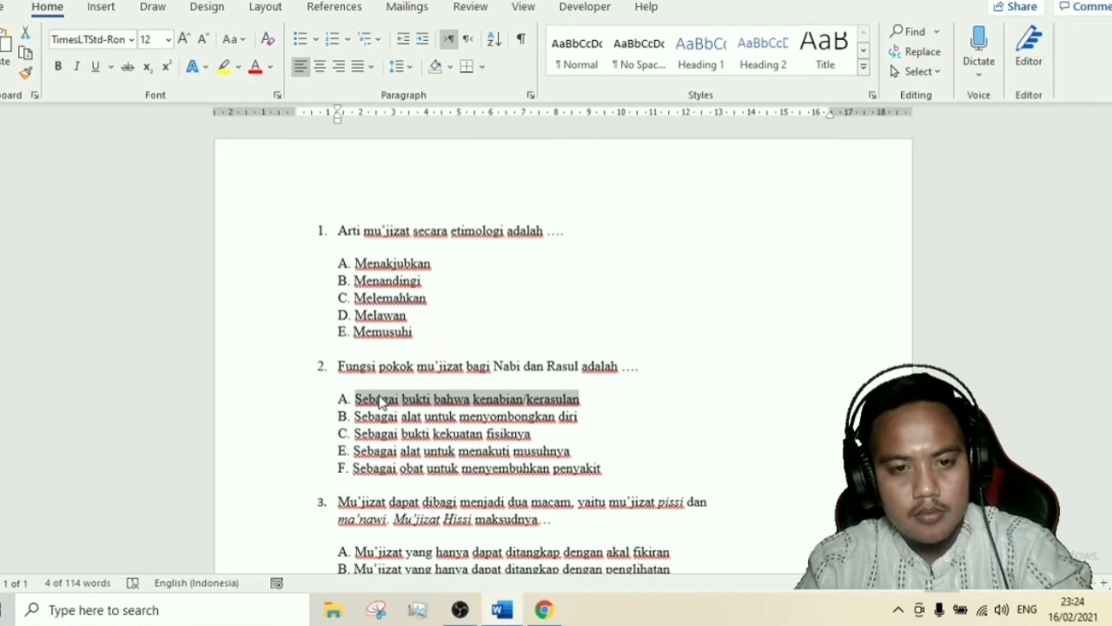
pyautogui.click(506, 618)
pyautogui.click(506, 618)
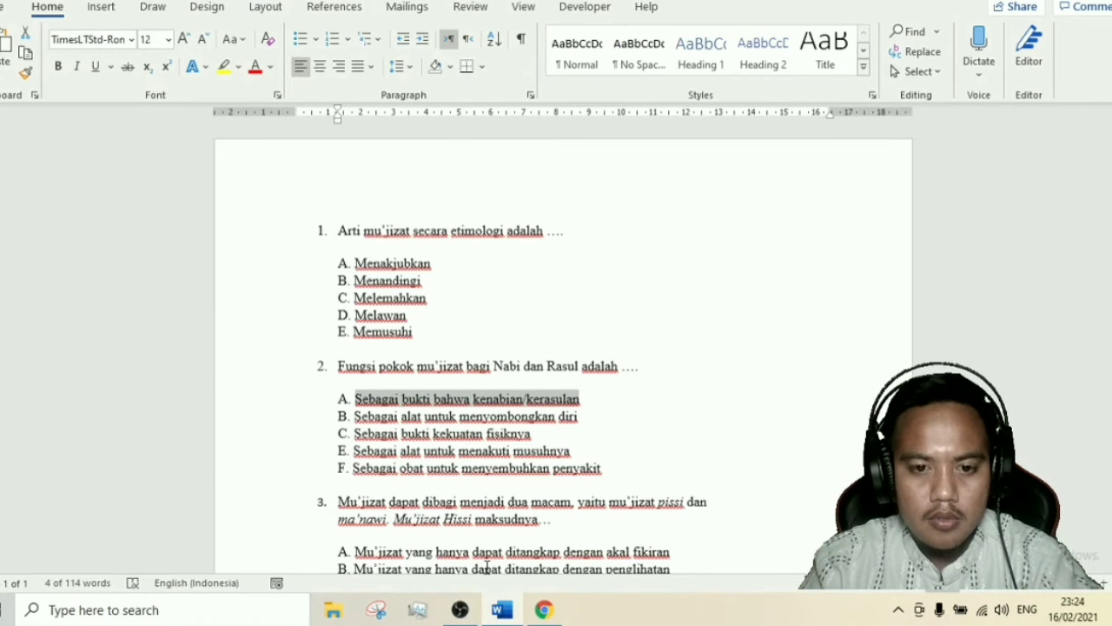
pyautogui.click(544, 609)
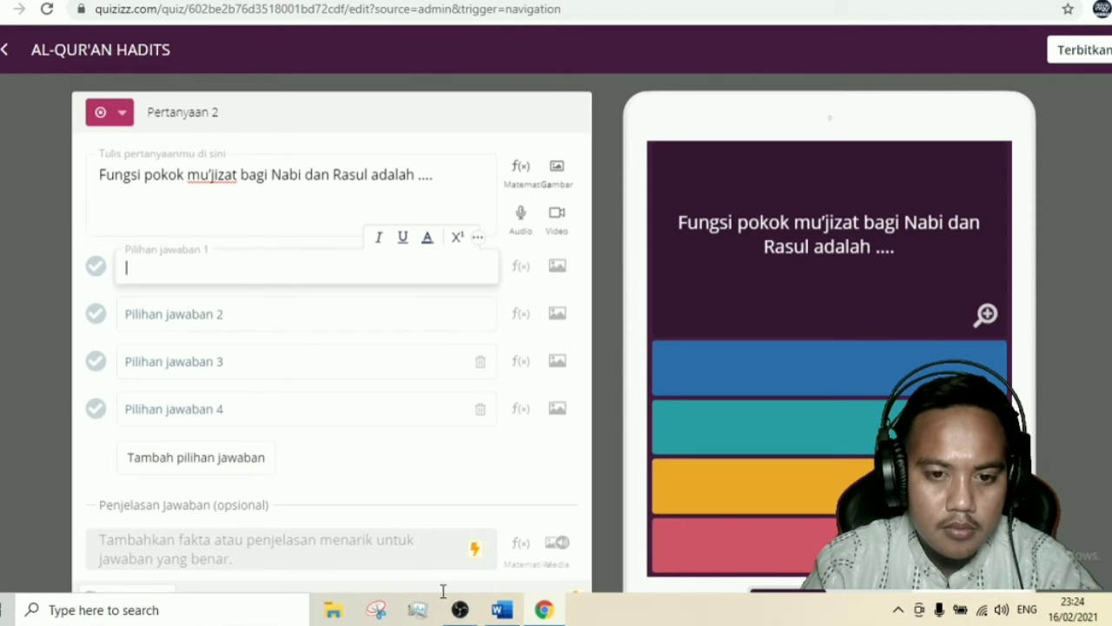
pyautogui.click(502, 609)
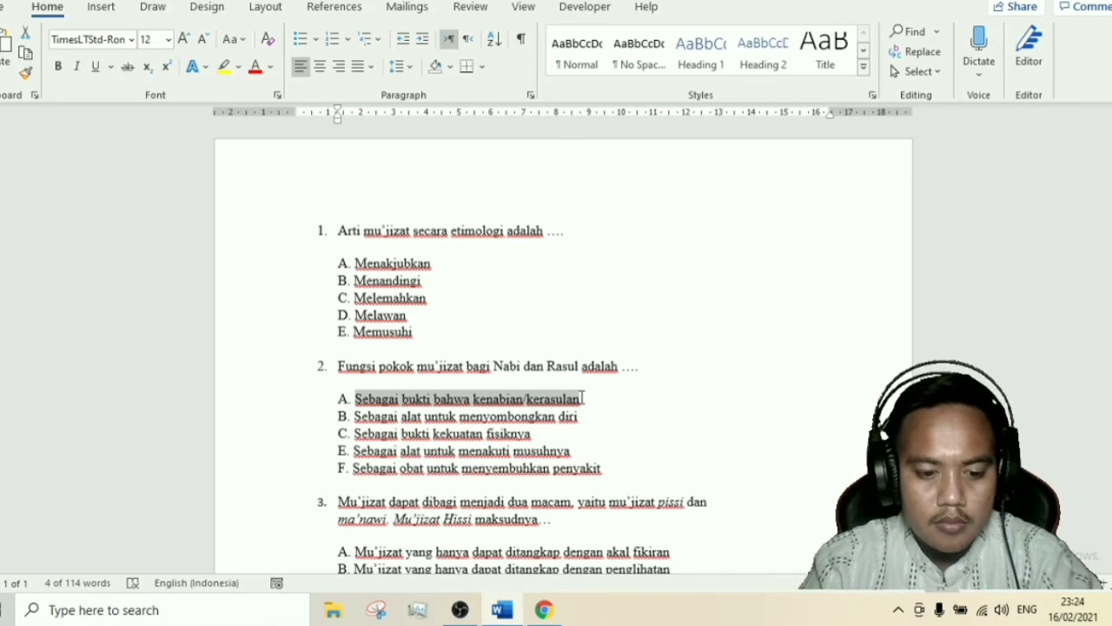
pyautogui.click(544, 609)
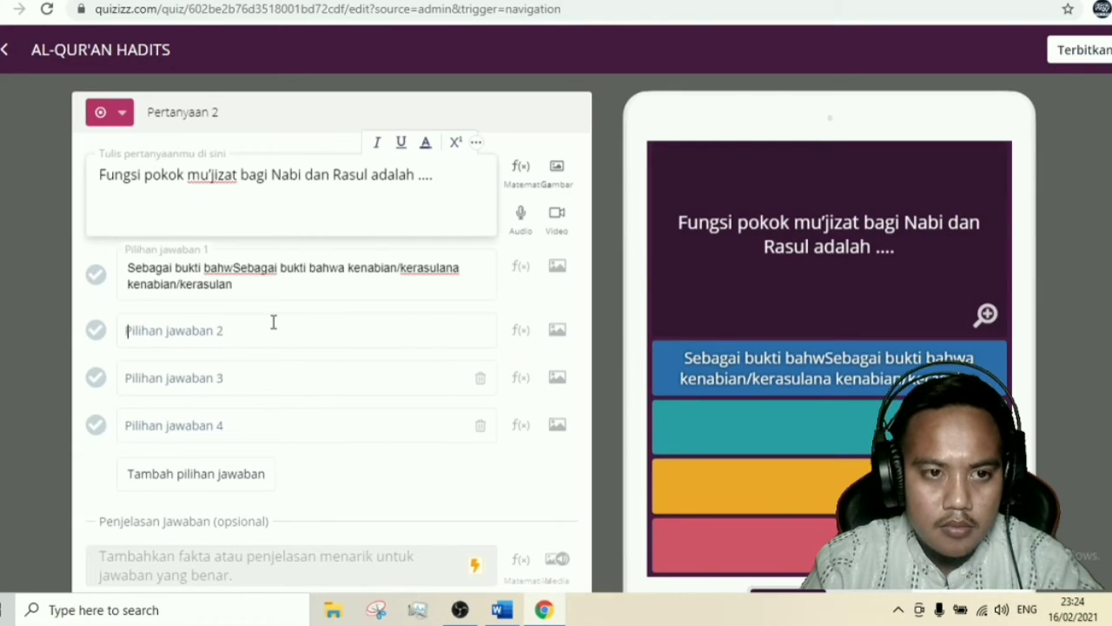
# Fill question 2's second answer choice with option B, "Sebagai alat untuk menyombongkan diri", copied from the Word document
pyautogui.click(273, 323)
pyautogui.click(501, 609)
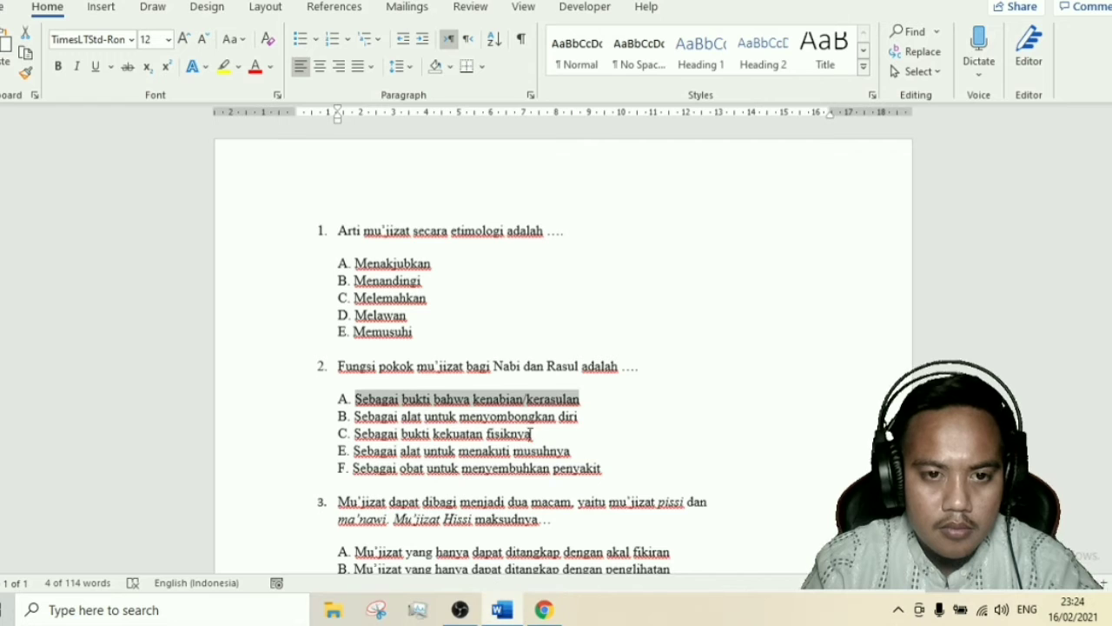
pyautogui.moveTo(603, 423); pyautogui.dragTo(368, 416)
pyautogui.hotkey('ctrl', 'c')
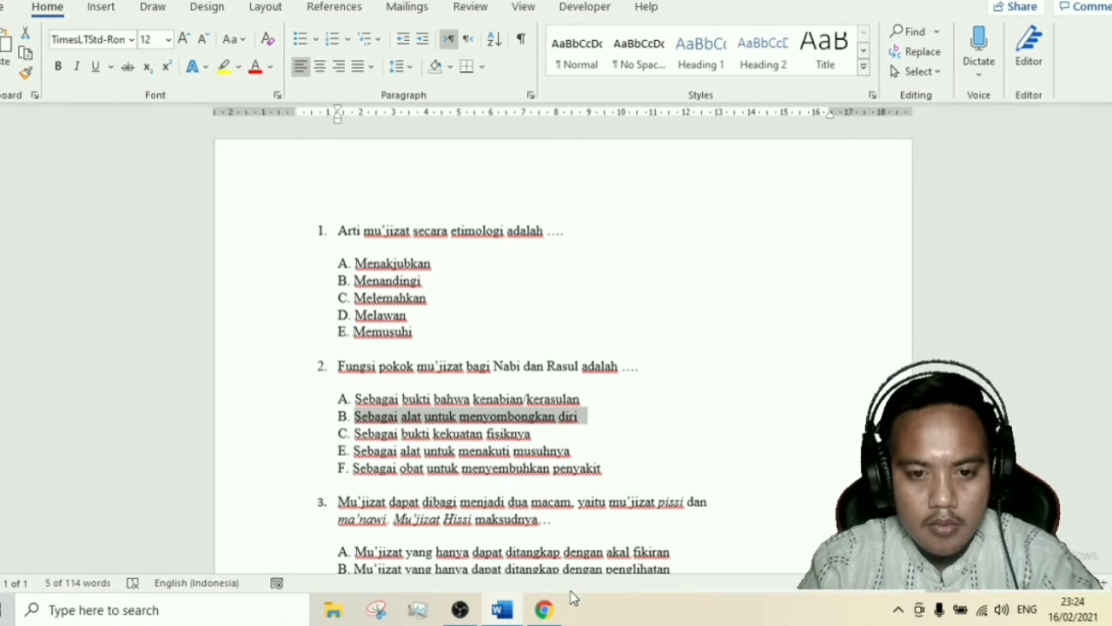
pyautogui.click(544, 609)
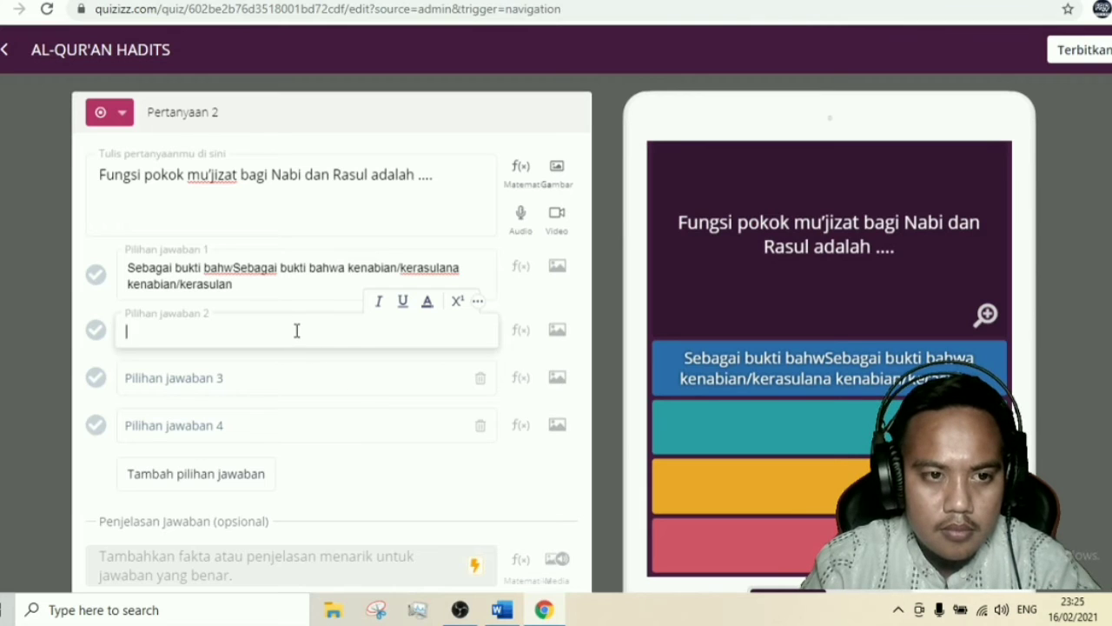
pyautogui.hotkey('ctrl', 'v')
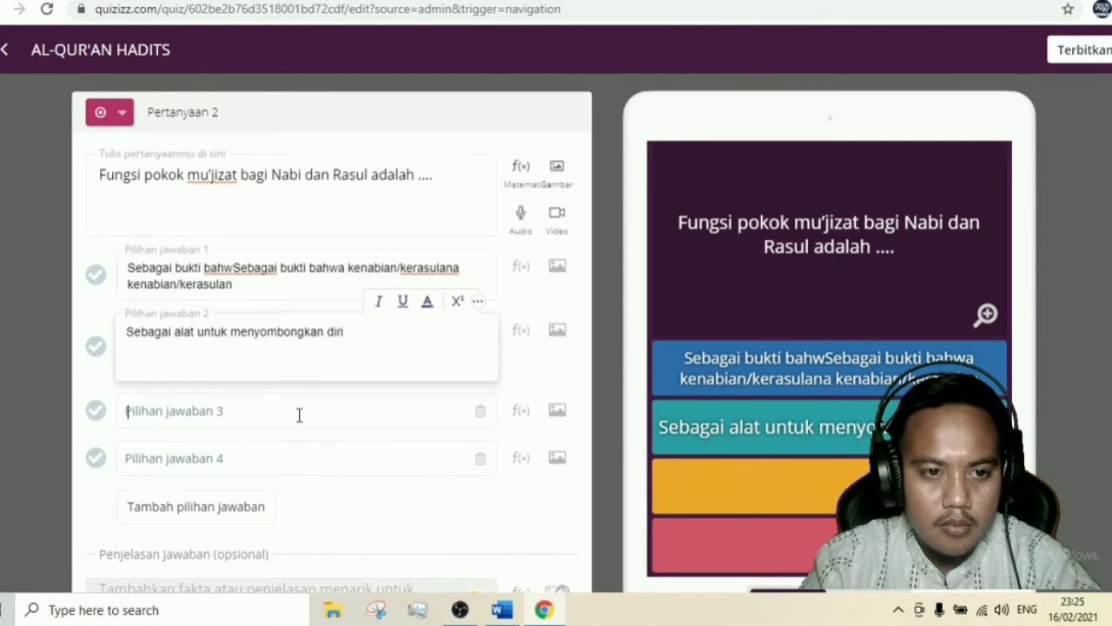
# Fill question 2's third answer choice with option C, "Sebagai bukti kekuatan fisiknya", copied from the Word document
pyautogui.click(299, 415)
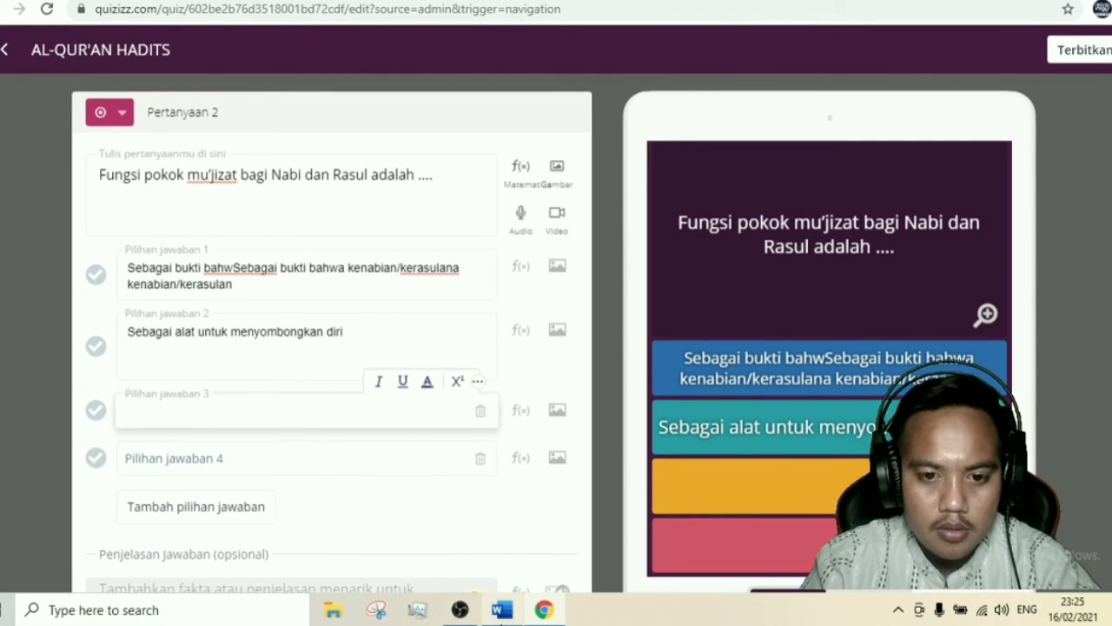
pyautogui.click(502, 610)
pyautogui.moveTo(558, 434); pyautogui.dragTo(367, 426)
pyautogui.hotkey('ctrl', 'c')
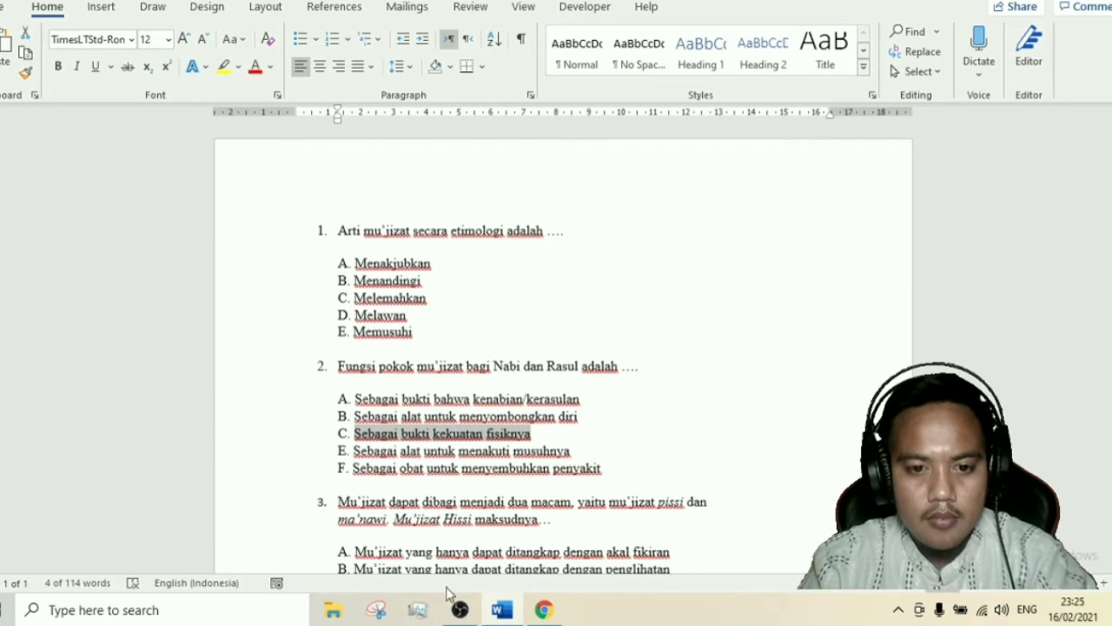
pyautogui.click(545, 611)
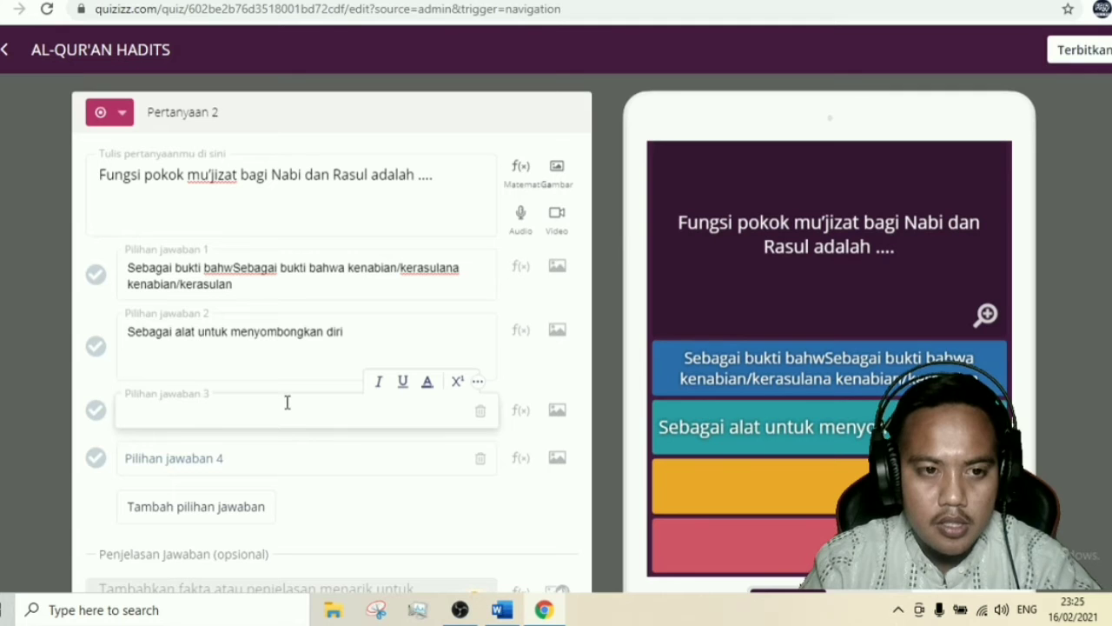
pyautogui.hotkey('ctrl', 'v')
# Fill question 2's fourth answer choice with option E, "Sebagai alat untuk menakuti musuhnya", copied from the Word document
pyautogui.click(299, 459)
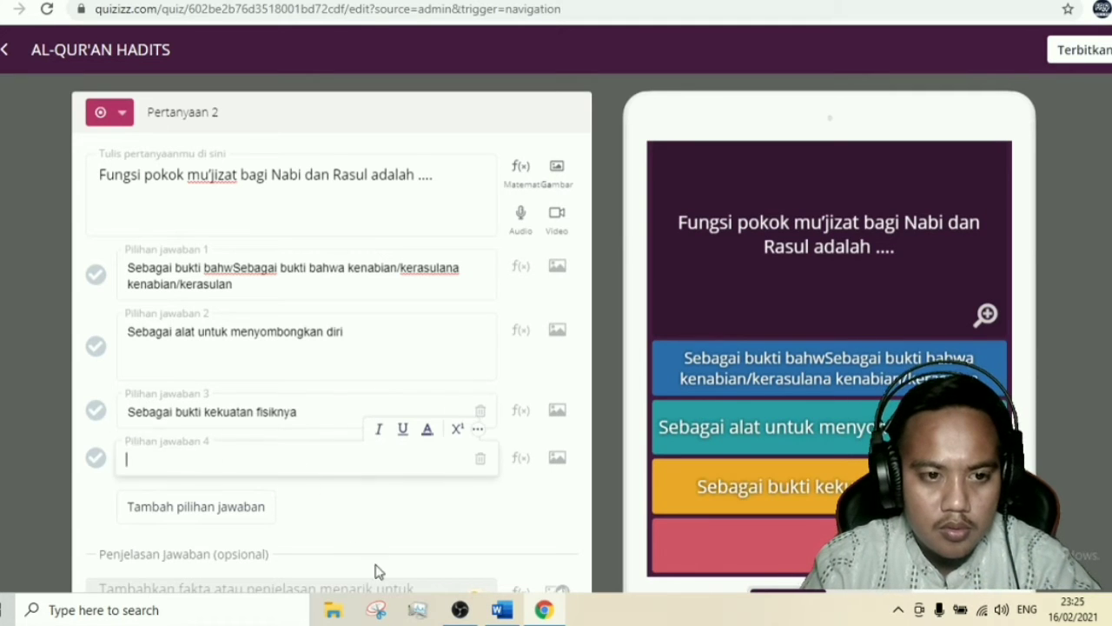
pyautogui.click(502, 611)
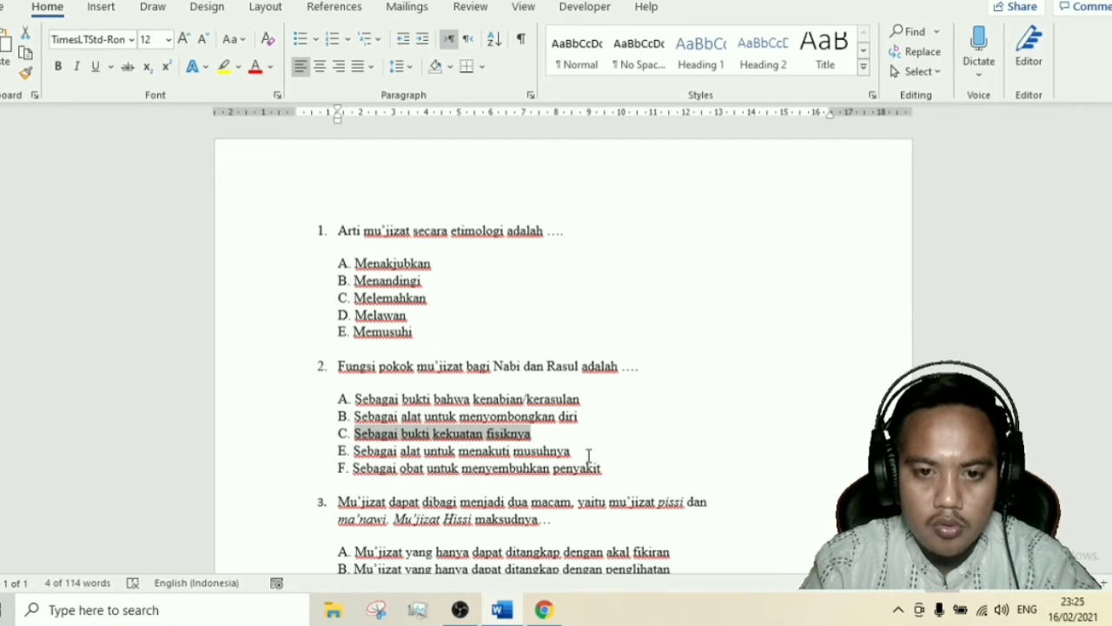
pyautogui.moveTo(589, 455); pyautogui.dragTo(371, 450)
pyautogui.hotkey('ctrl', 'c')
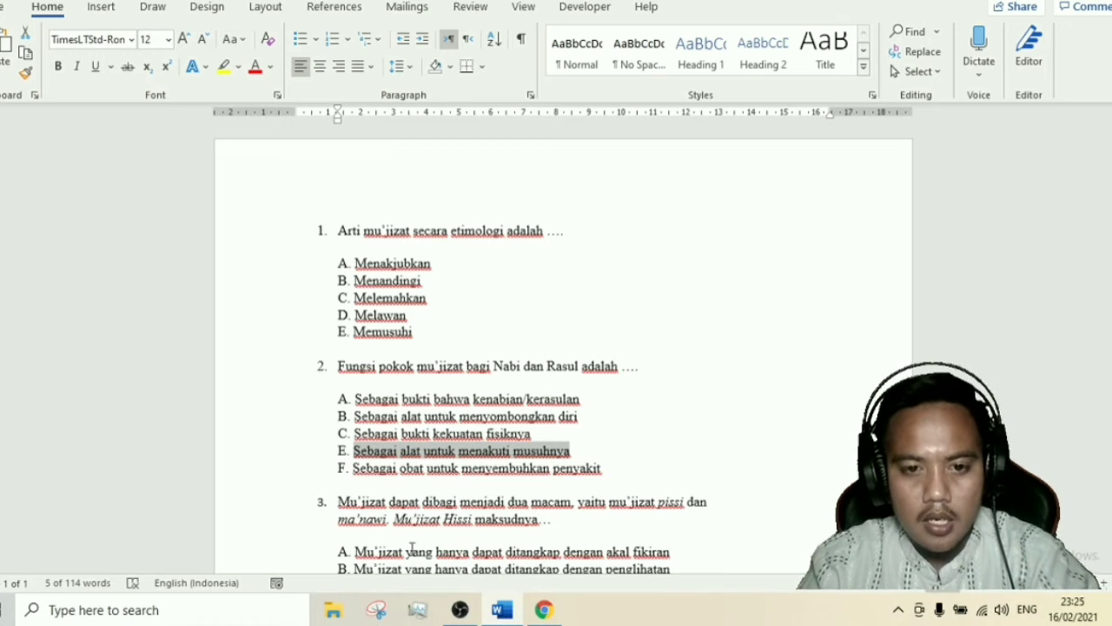
pyautogui.click(544, 611)
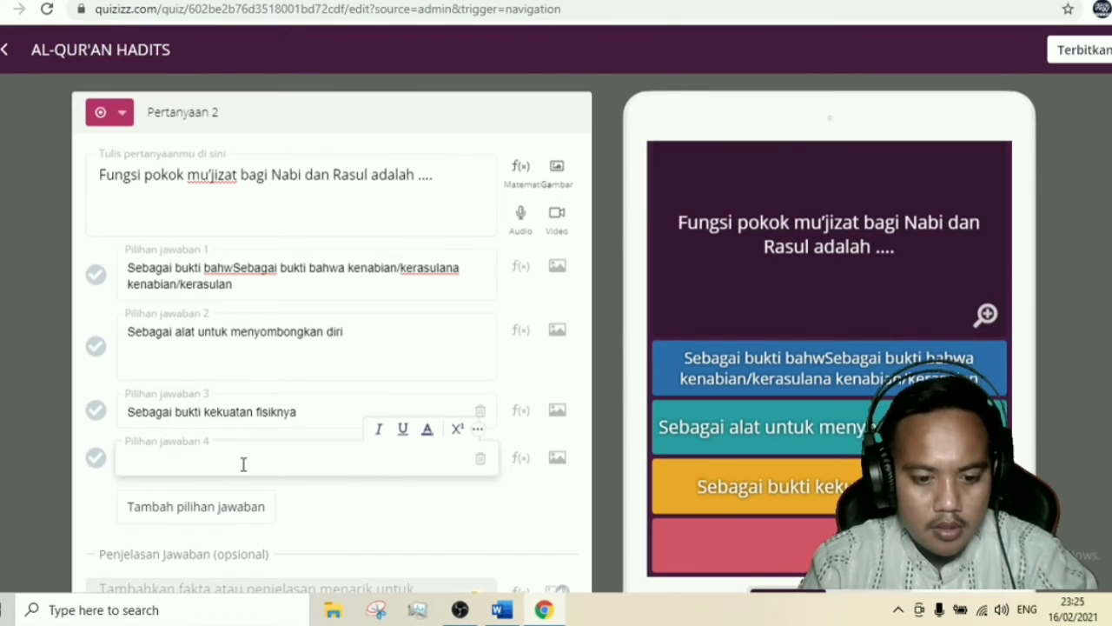
pyautogui.hotkey('ctrl', 'v')
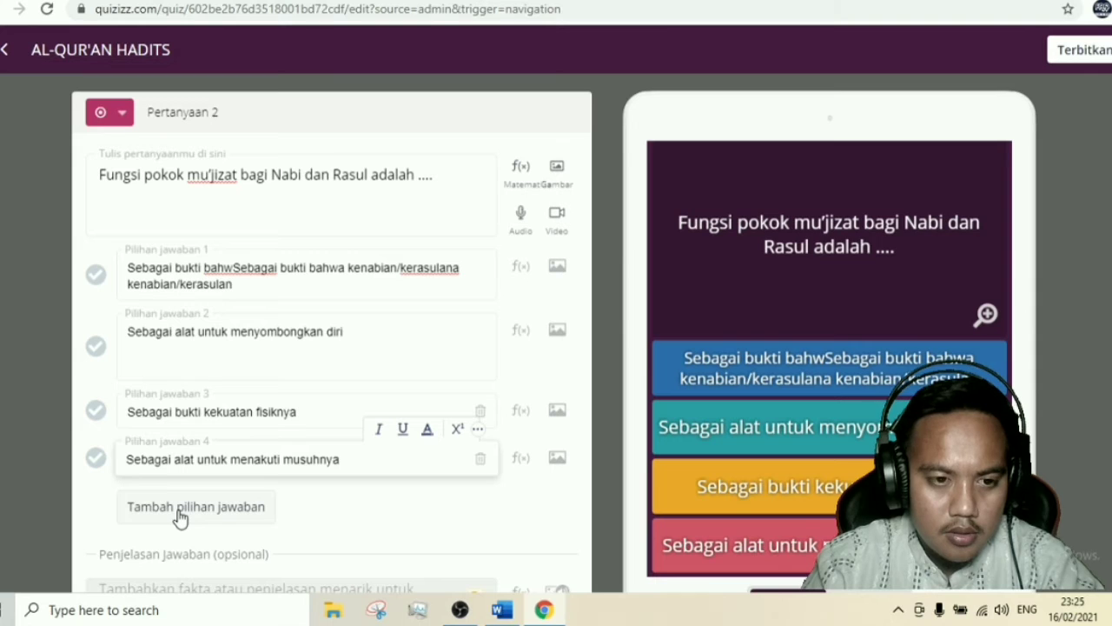
# Add a fifth answer choice to question 2 and paste in option F, "Sebagai obat untuk menyembuhkan penyakit", from the Word document
pyautogui.scroll(-2, 243, 391)
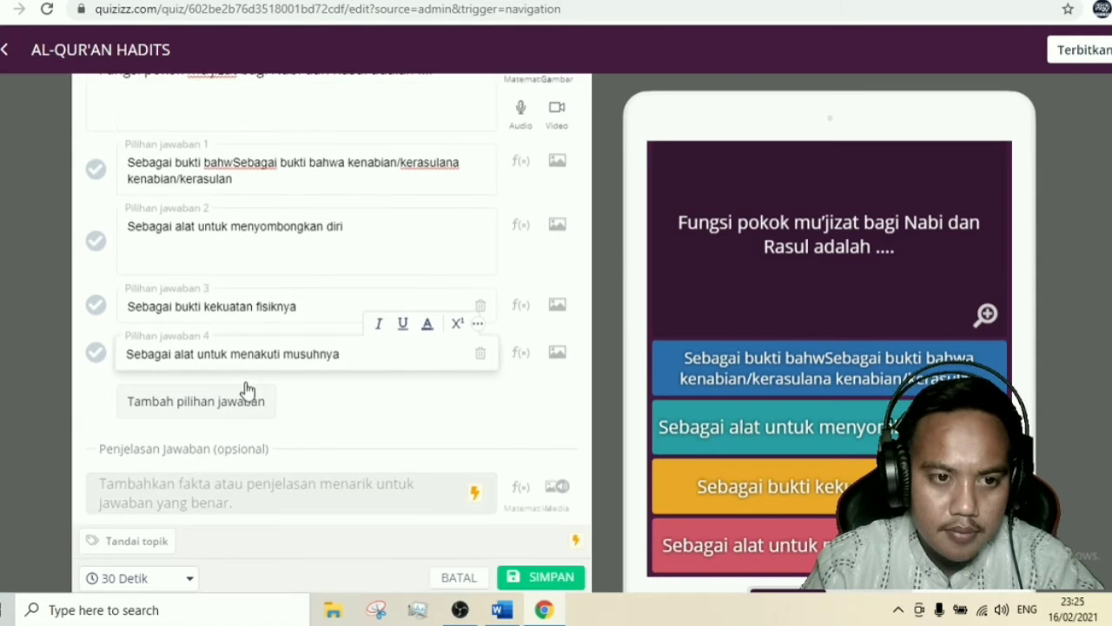
pyautogui.click(191, 402)
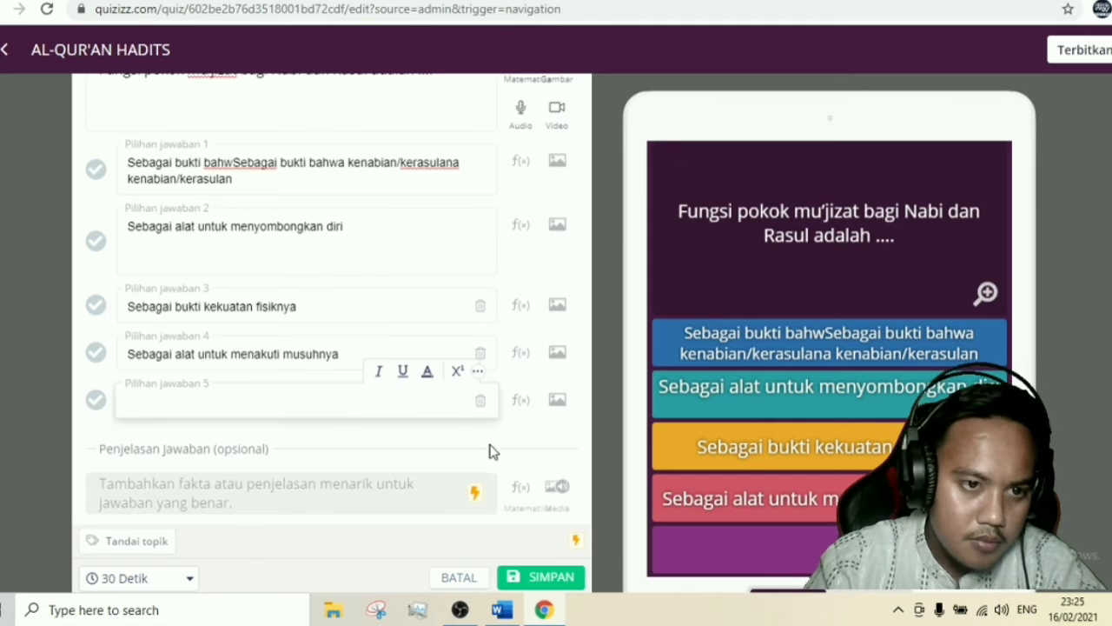
pyautogui.click(501, 611)
pyautogui.moveTo(607, 468); pyautogui.dragTo(380, 467)
pyautogui.hotkey('ctrl', 'c')
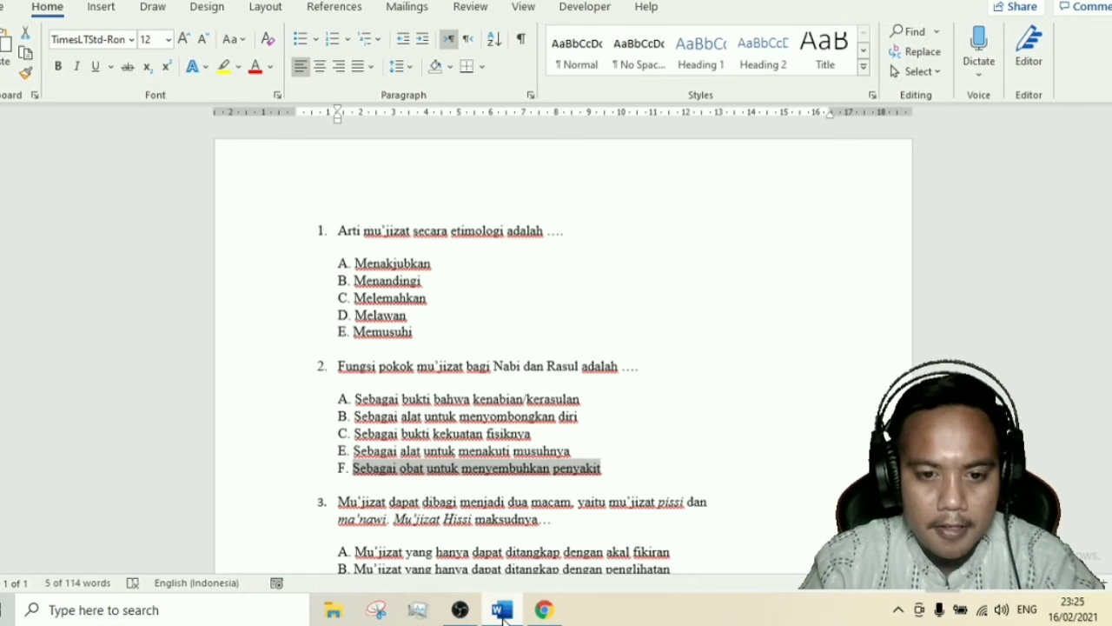
pyautogui.click(543, 610)
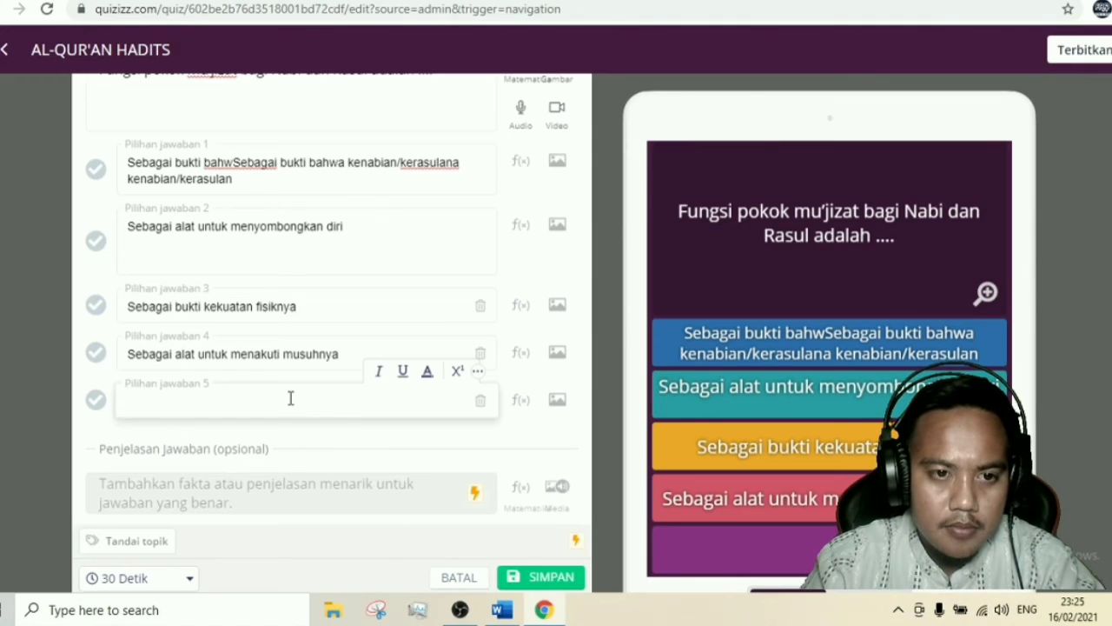
pyautogui.hotkey('ctrl', 'v')
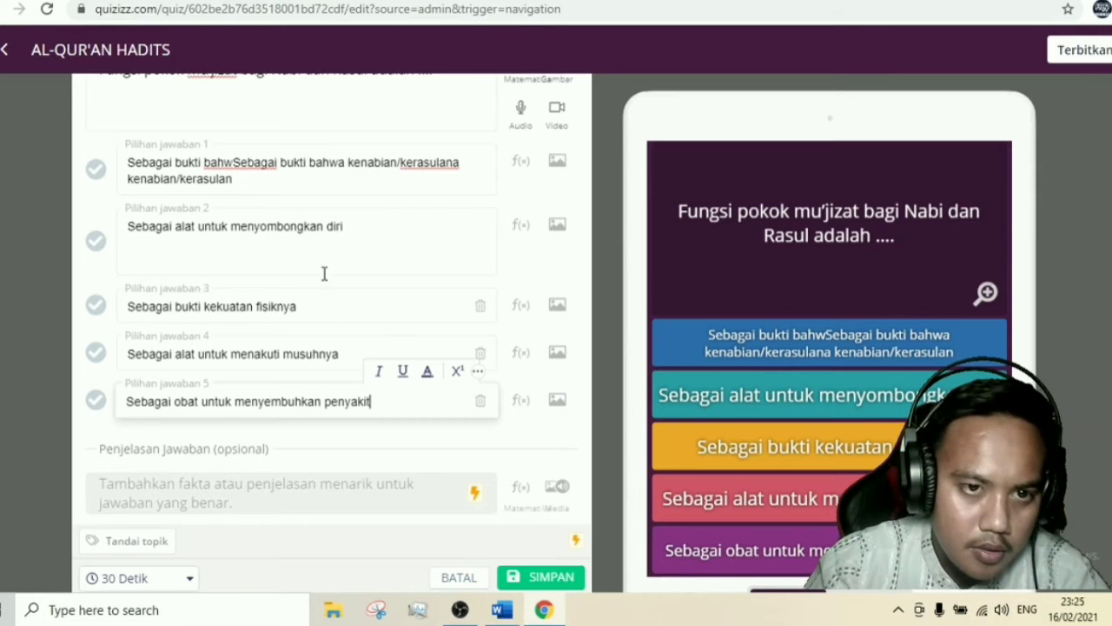
# Remove an extra blank line from the second answer choice and mark the first choice as question 2's correct answer
pyautogui.press('BackSpace')
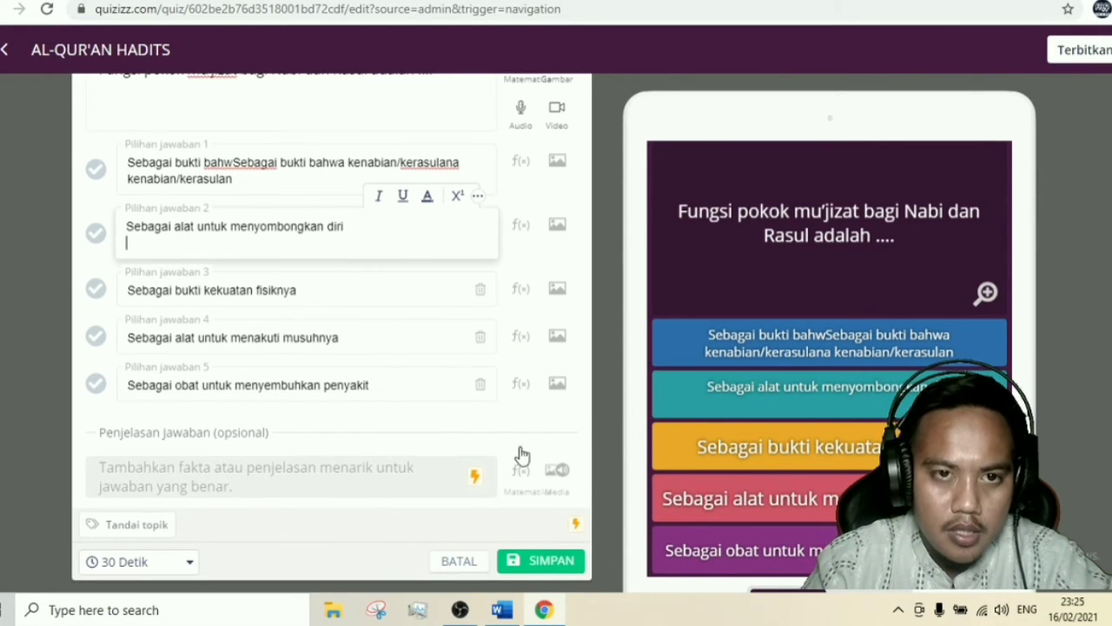
pyautogui.click(352, 510)
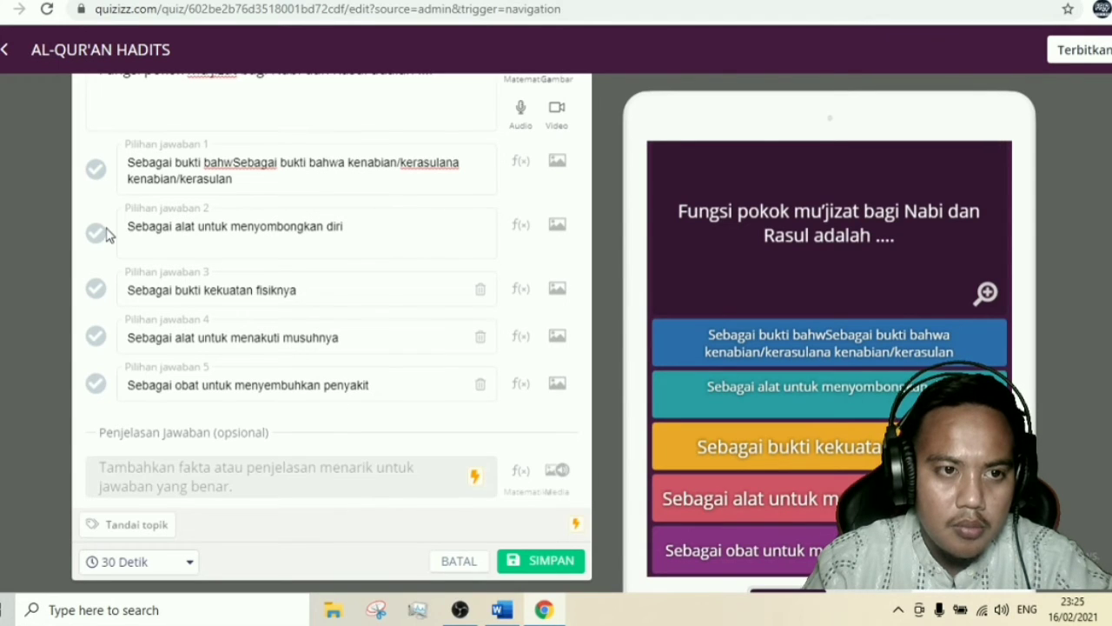
pyautogui.scroll(1, 620, 276)
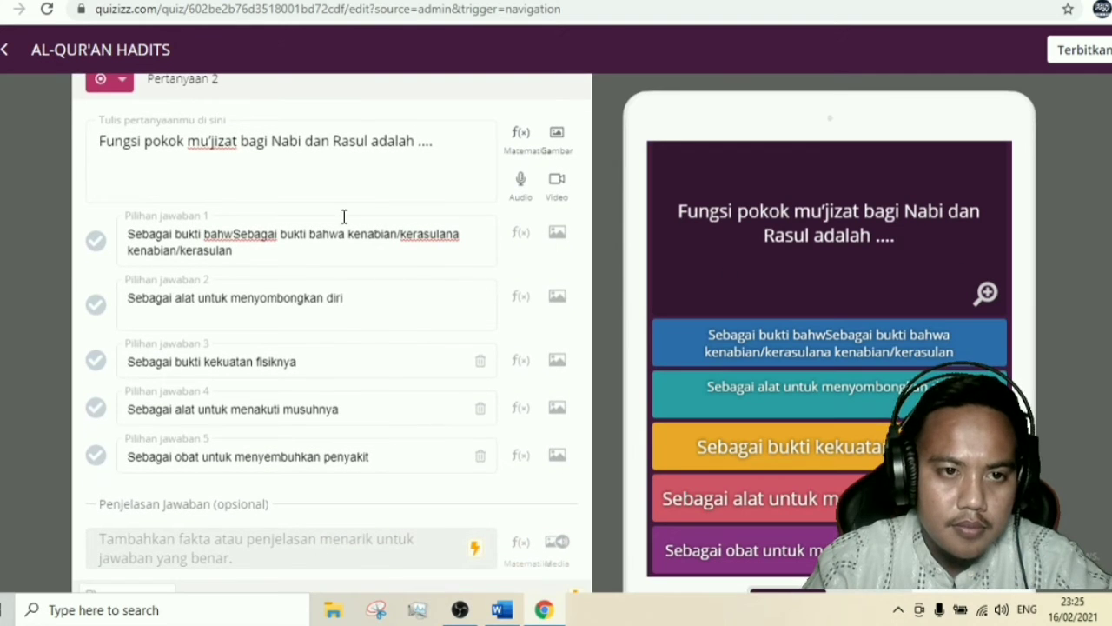
pyautogui.click(96, 243)
pyautogui.scroll(-3, 330, 348)
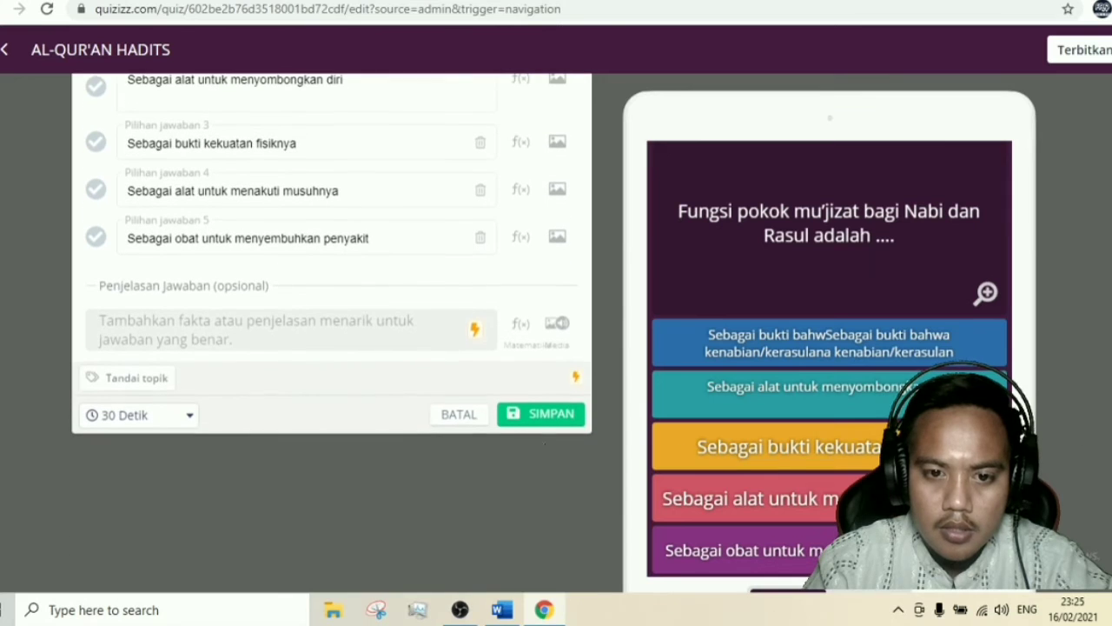
# Save question 2 and review both questions in the quiz editor
pyautogui.click(534, 418)
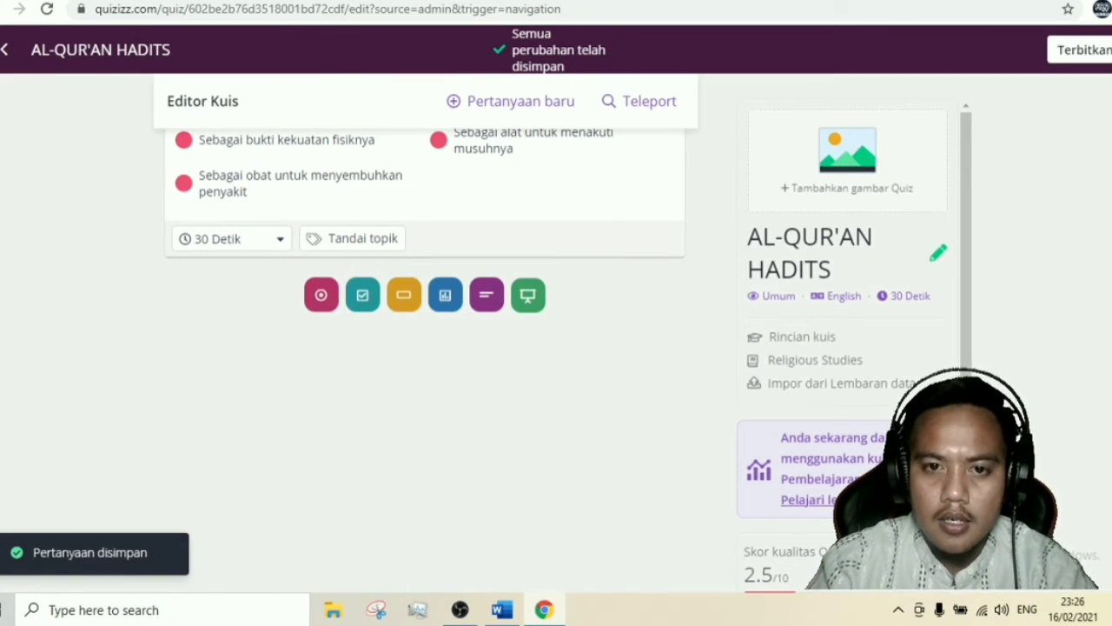
pyautogui.scroll(5, 425, 348)
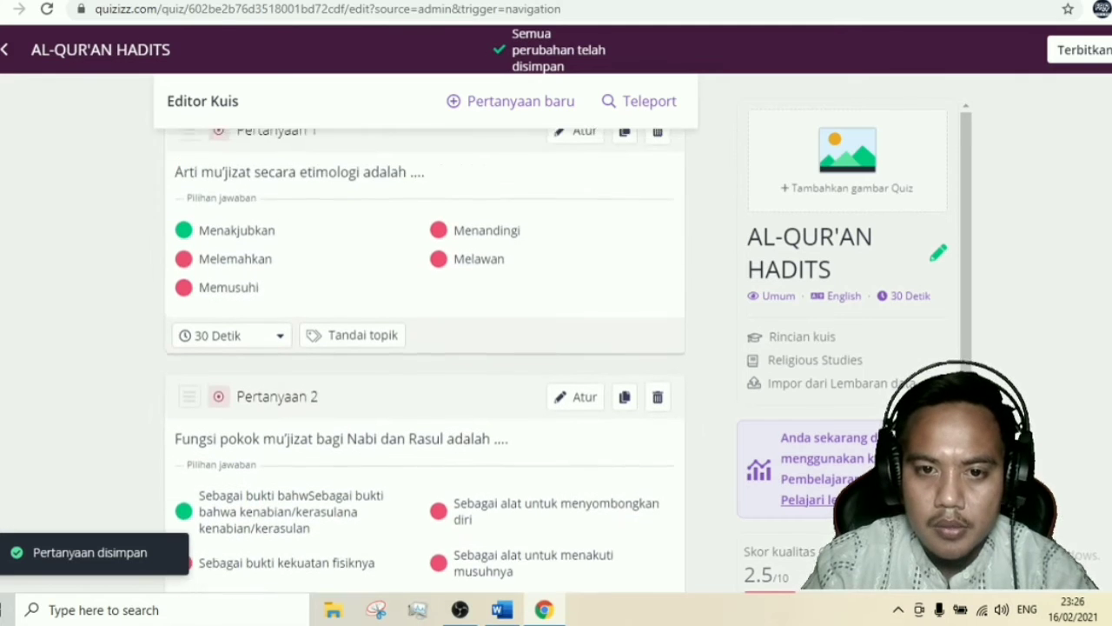
pyautogui.scroll(-5, 426, 347)
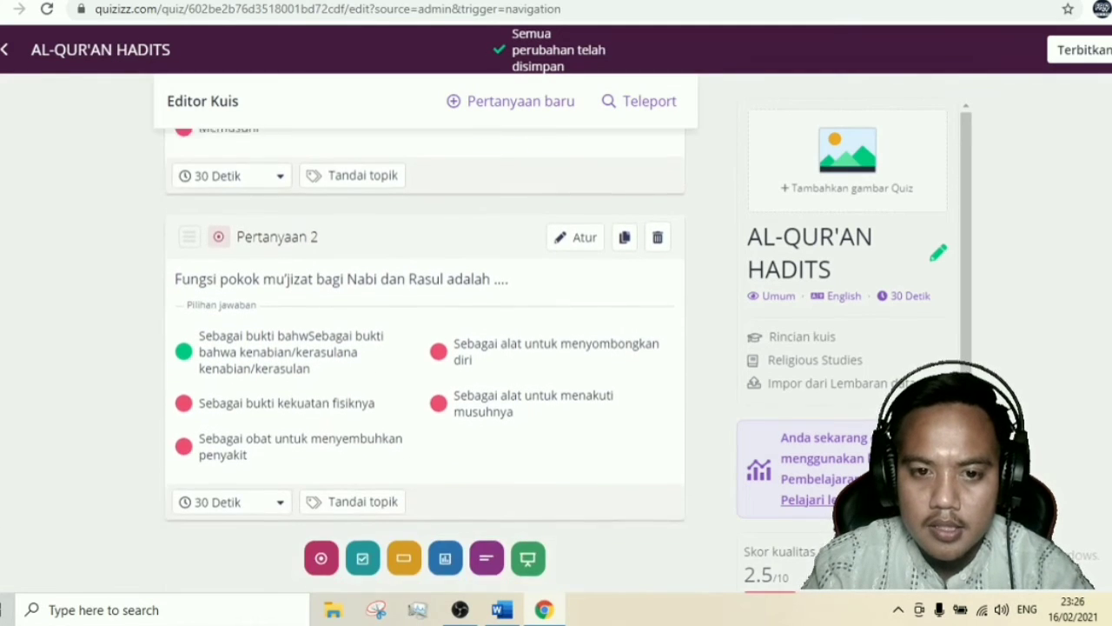
pyautogui.scroll(4, 426, 347)
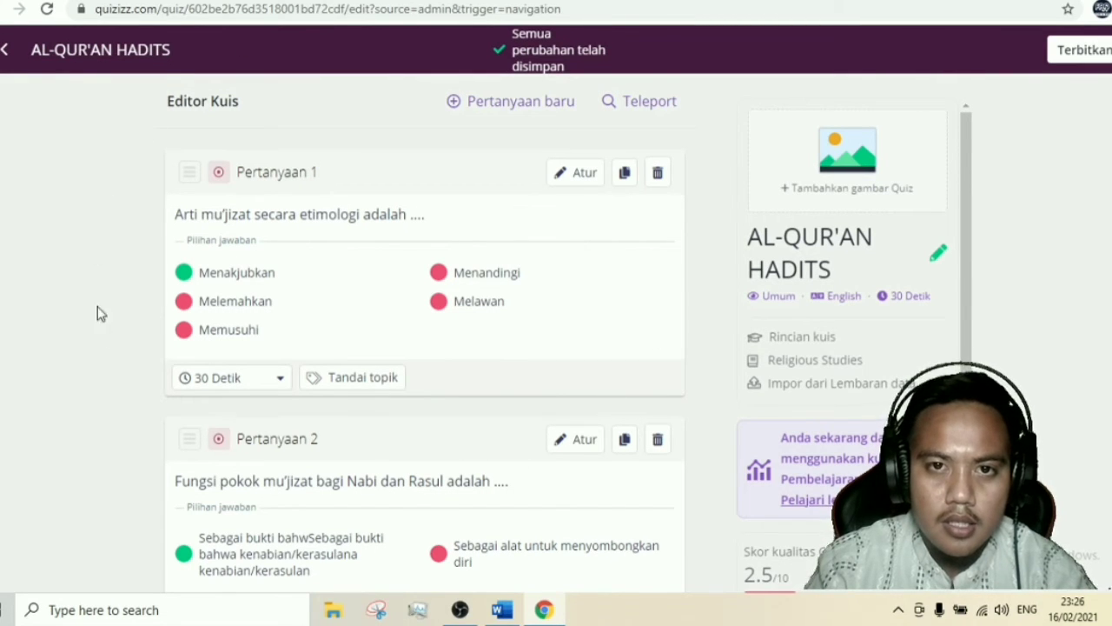
pyautogui.scroll(-5, 618, 261)
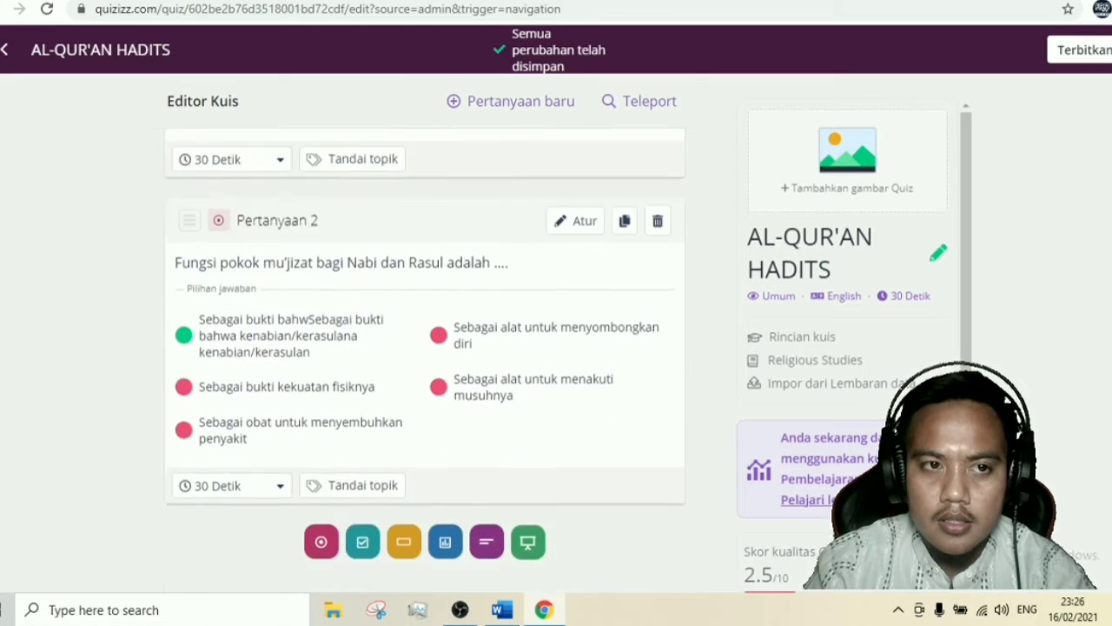
pyautogui.scroll(-3, 426, 347)
pyautogui.scroll(3, 426, 347)
pyautogui.scroll(-2, 425, 348)
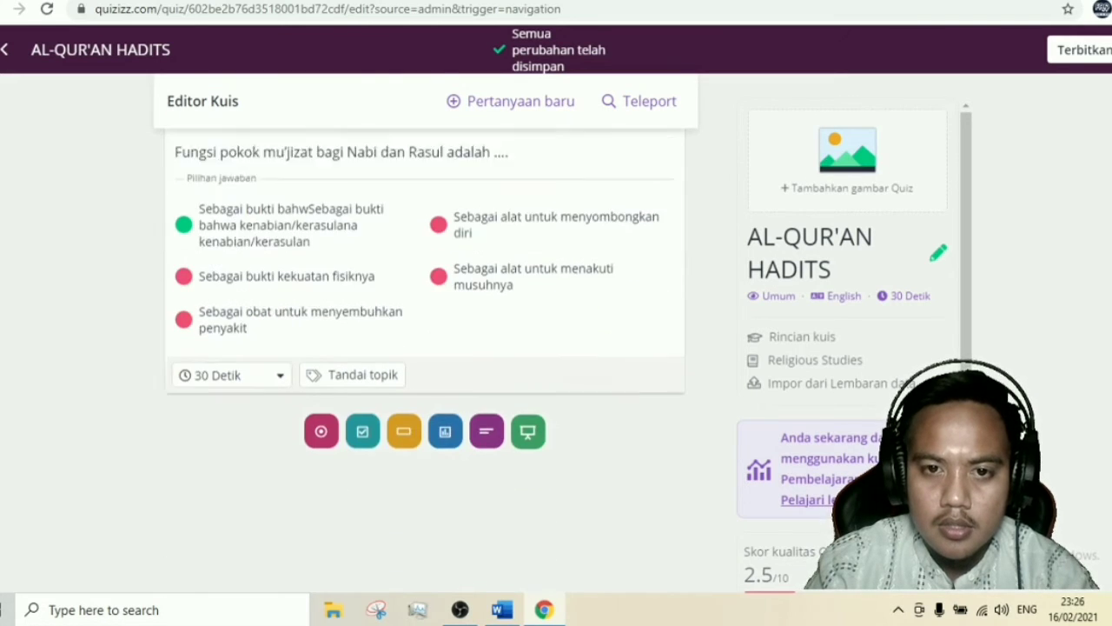
pyautogui.scroll(4, 426, 348)
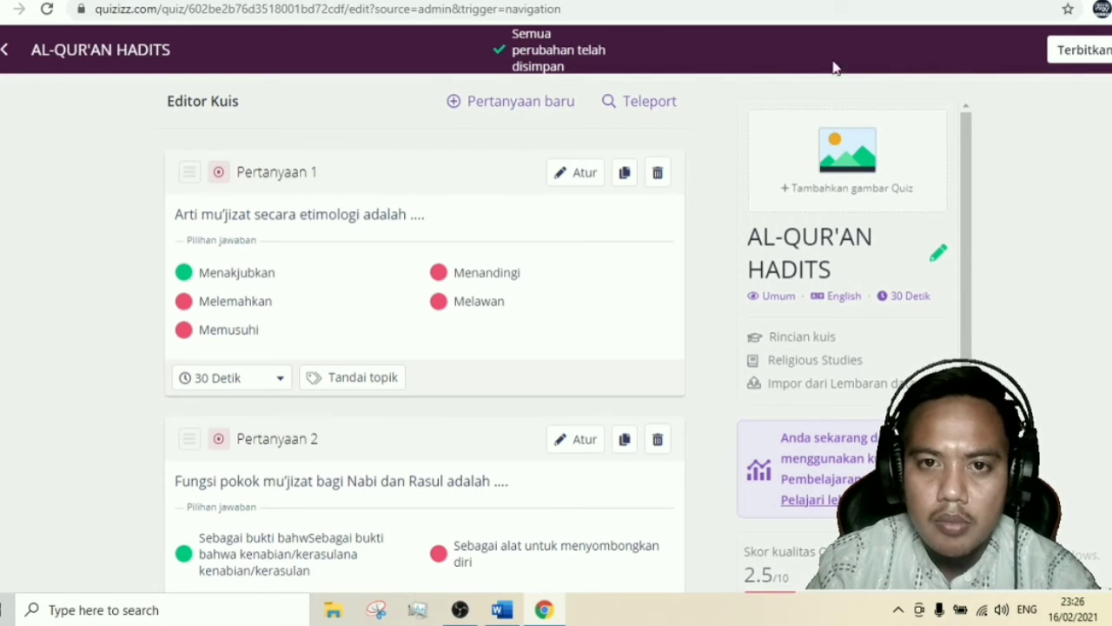
# Teleport the question "Apa yang di maksud dari kata mujahadah an-nafs ?" from the public 15-question AL-QUR'AN HADITS quiz into this quiz
pyautogui.click(644, 115)
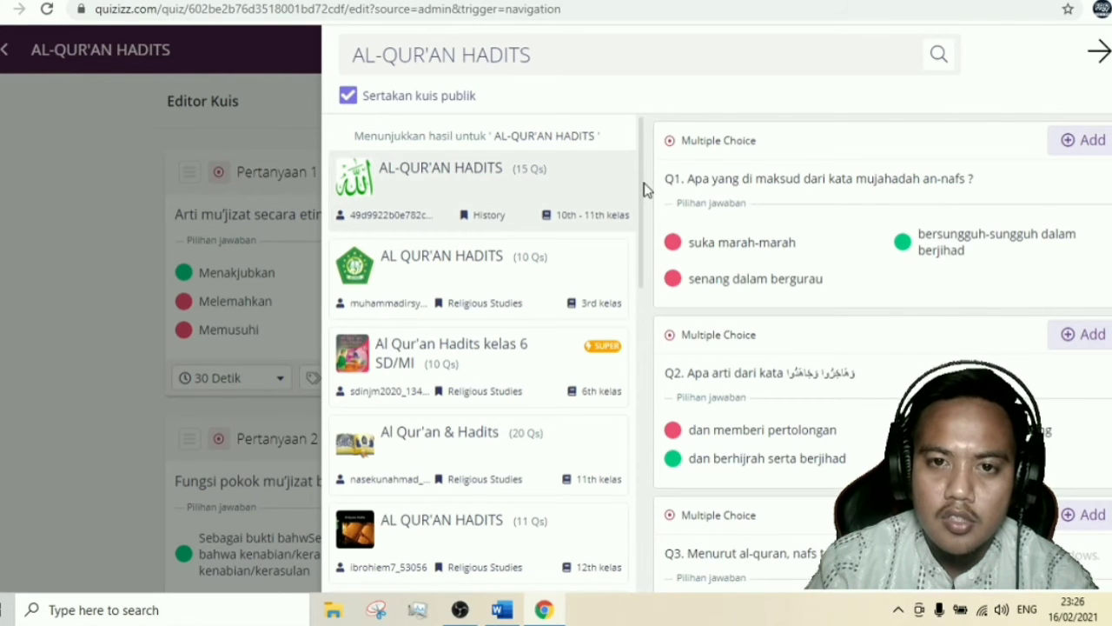
pyautogui.moveTo(644, 186); pyautogui.dragTo(650, 156)
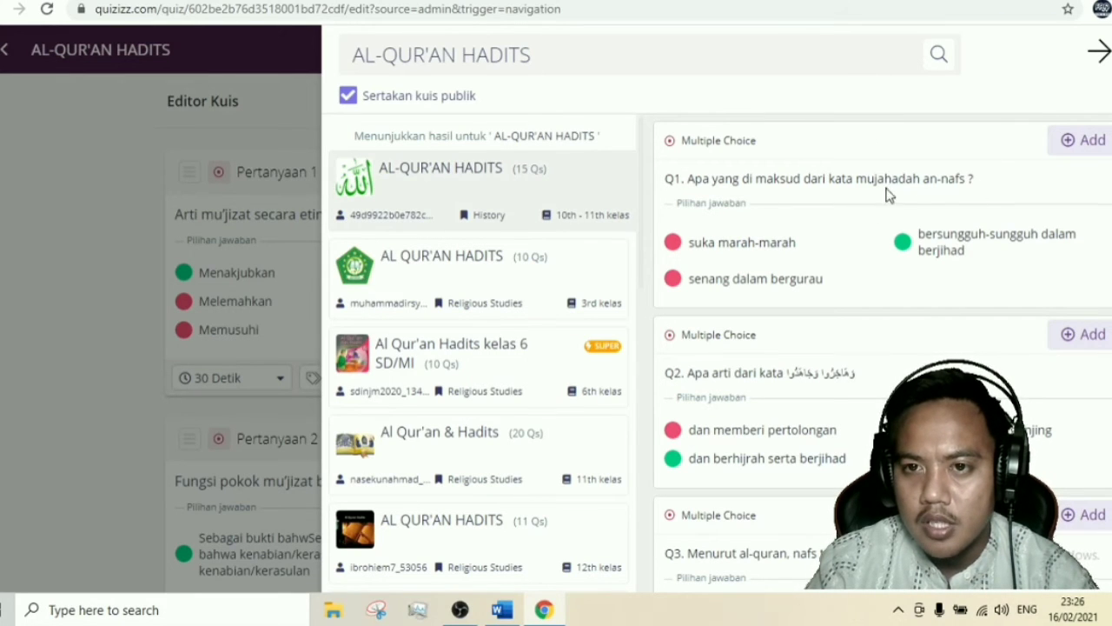
pyautogui.click(1078, 149)
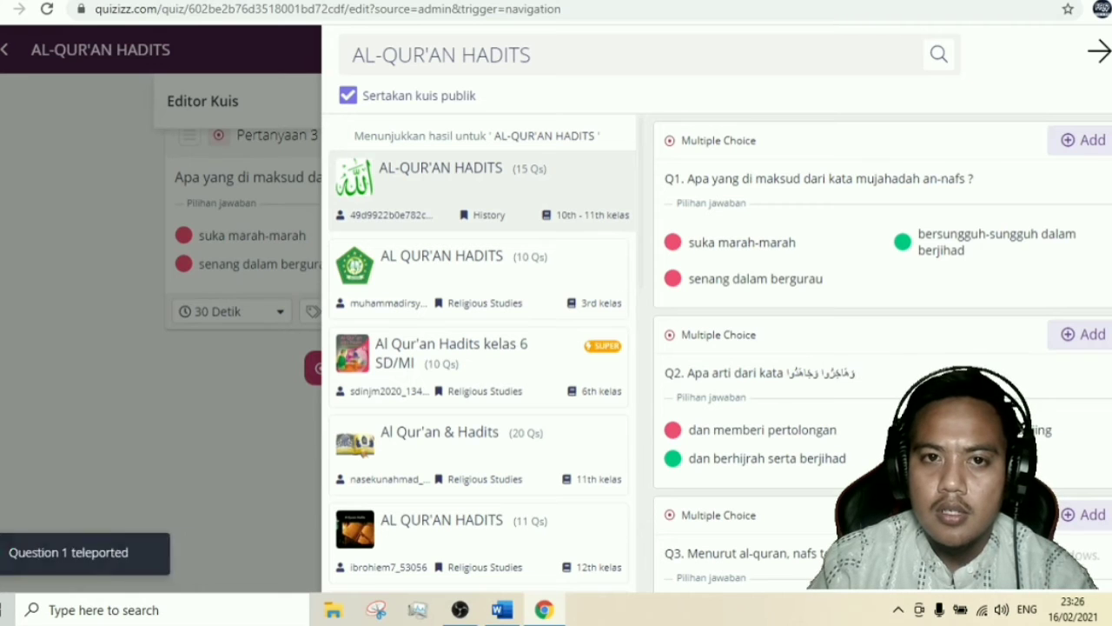
pyautogui.click(1101, 50)
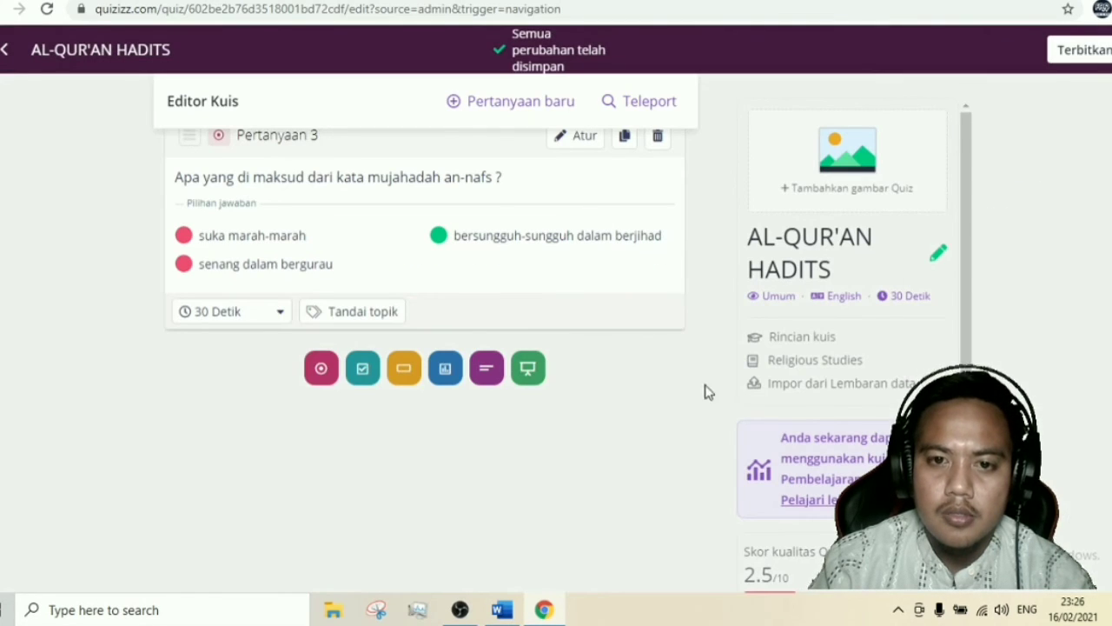
pyautogui.scroll(3, 206, 543)
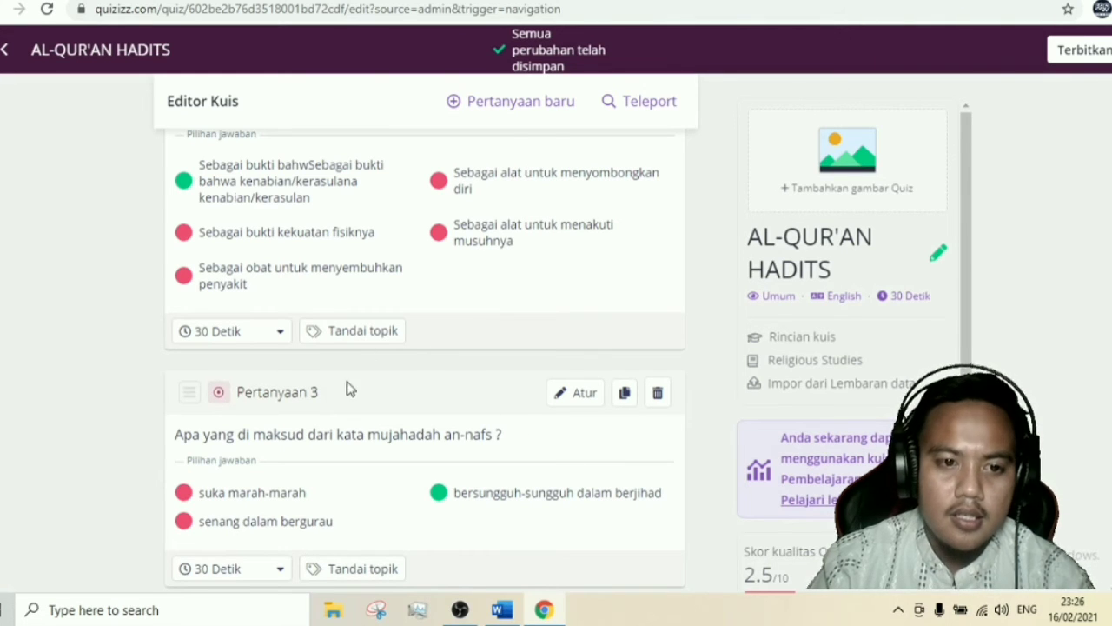
pyautogui.scroll(4, 425, 348)
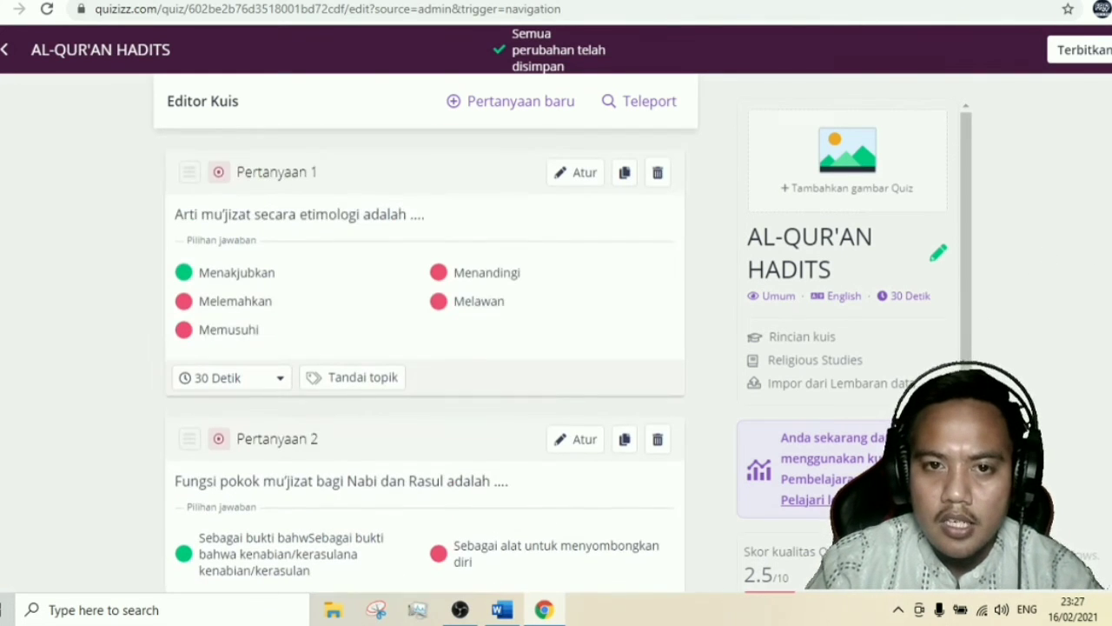
# Start publishing the quiz and set its language to Indonesian
pyautogui.click(1099, 51)
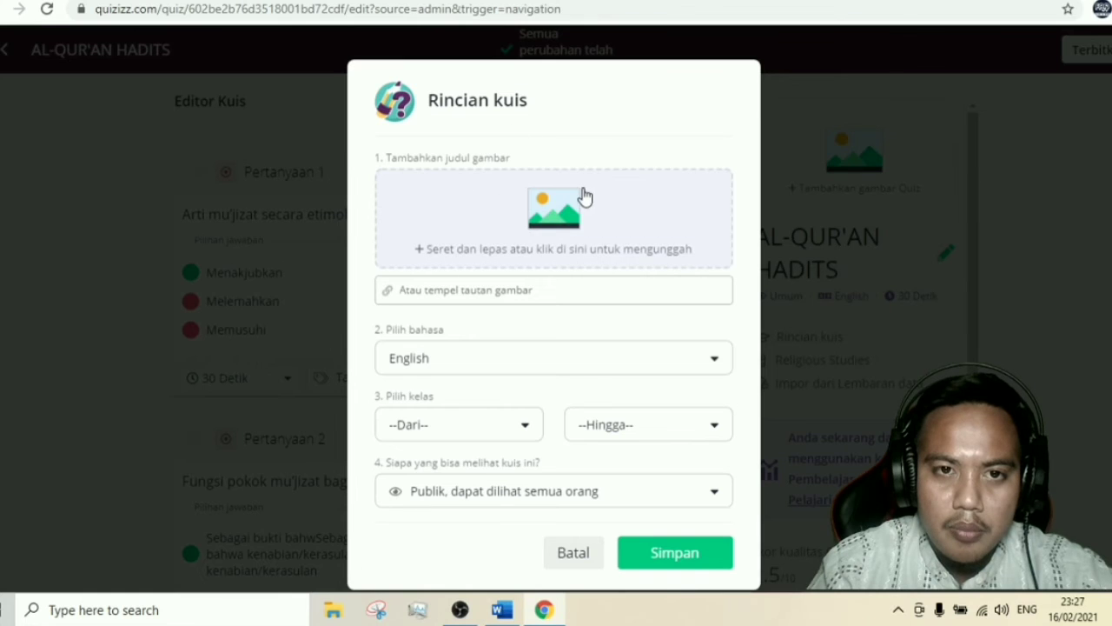
pyautogui.click(504, 358)
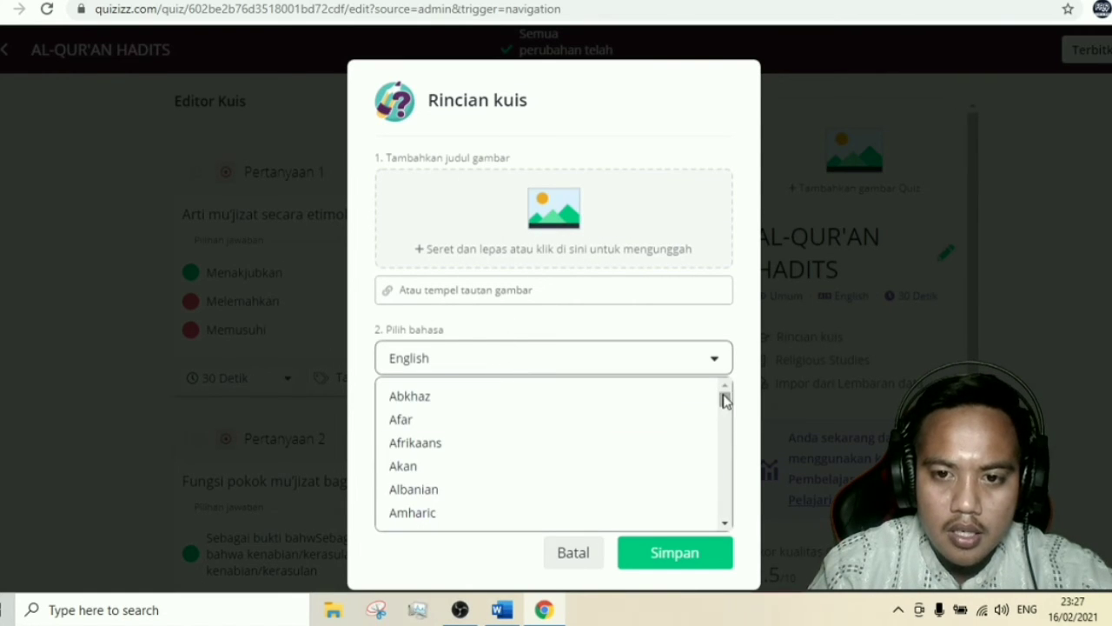
pyautogui.moveTo(725, 400); pyautogui.dragTo(720, 437)
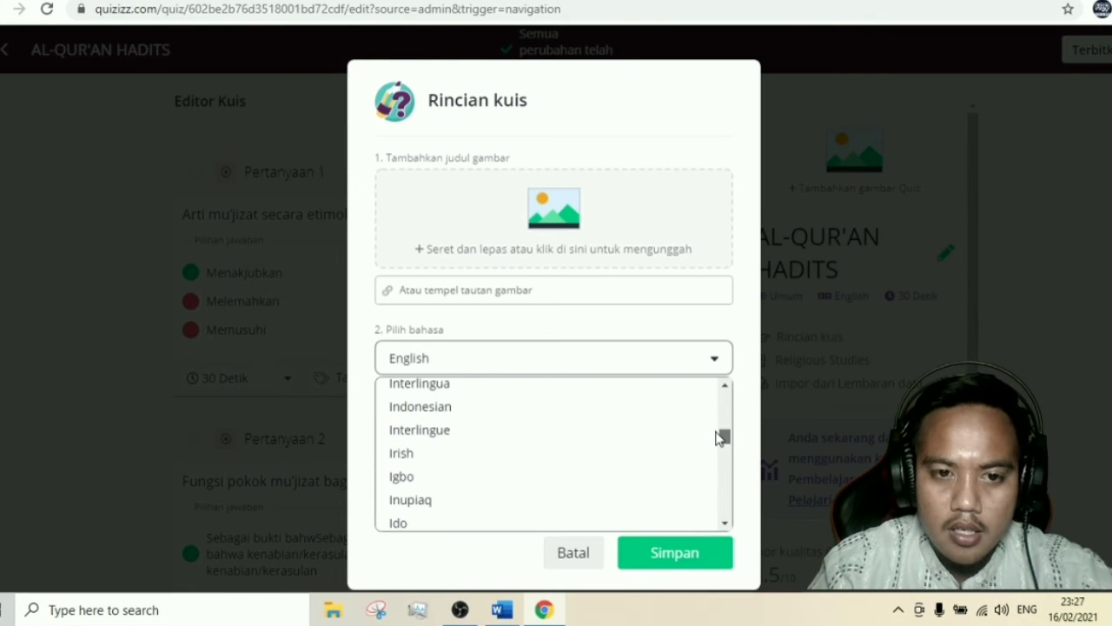
pyautogui.click(439, 405)
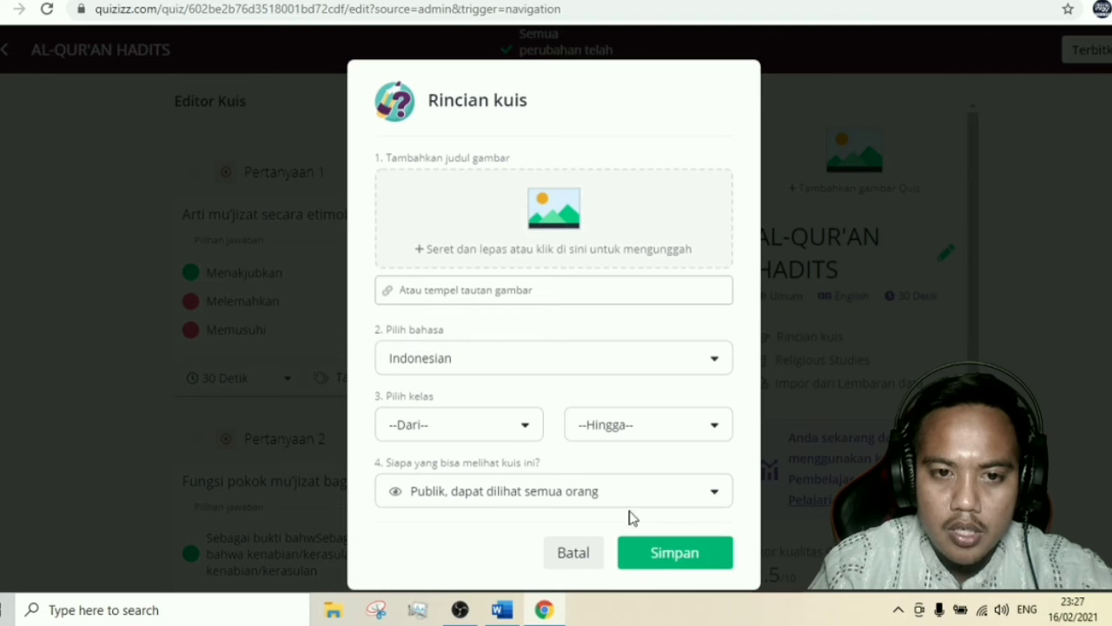
# Set the quiz's grade range from 10th to 10th
pyautogui.click(506, 434)
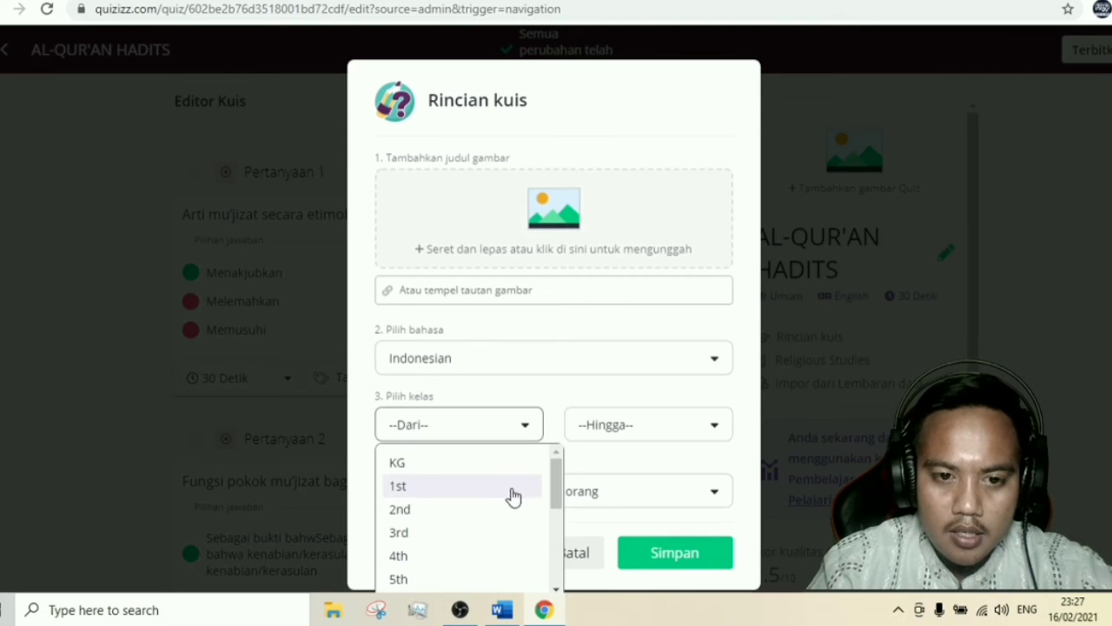
pyautogui.moveTo(556, 473); pyautogui.dragTo(555, 536)
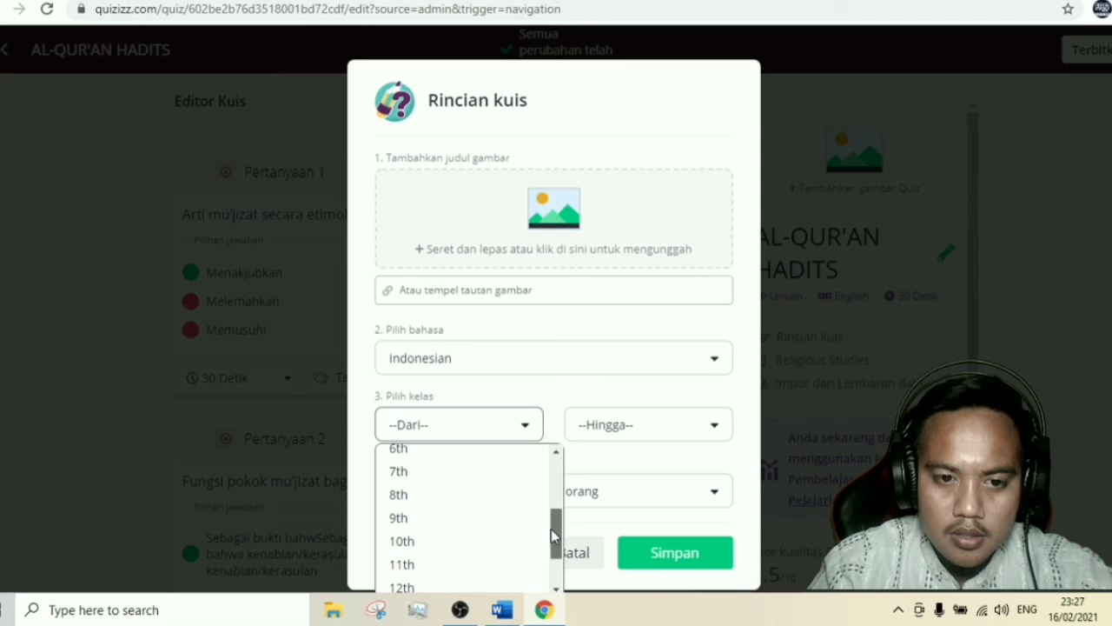
pyautogui.click(402, 542)
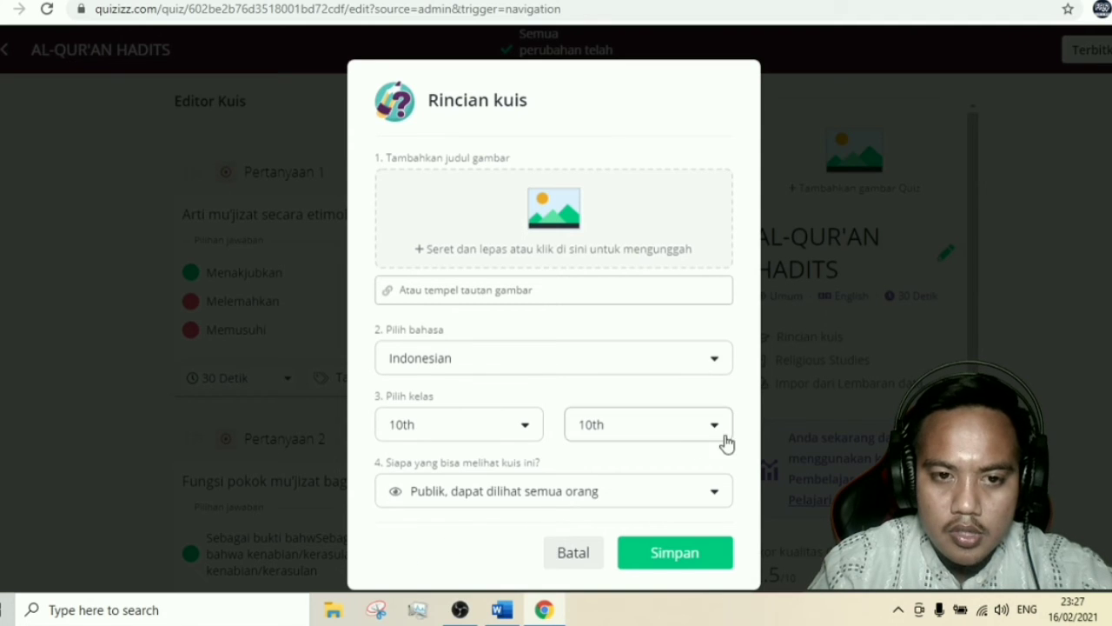
pyautogui.click(659, 439)
pyautogui.click(645, 392)
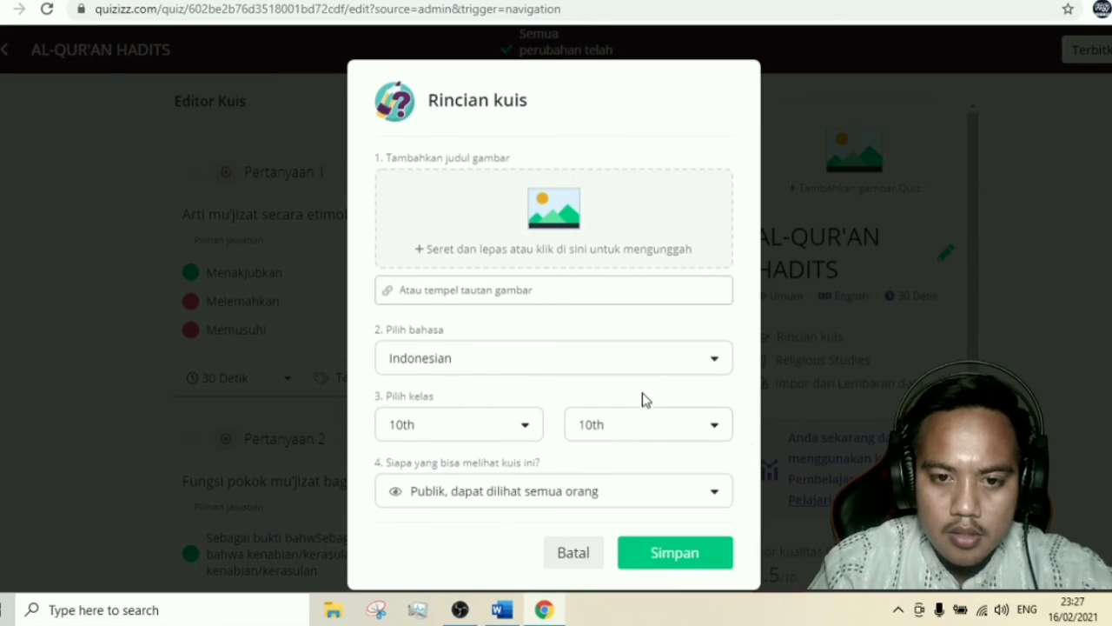
# Choose public visibility, "Publik, dapat dilihat semua orang", and save the quiz details
pyautogui.click(552, 504)
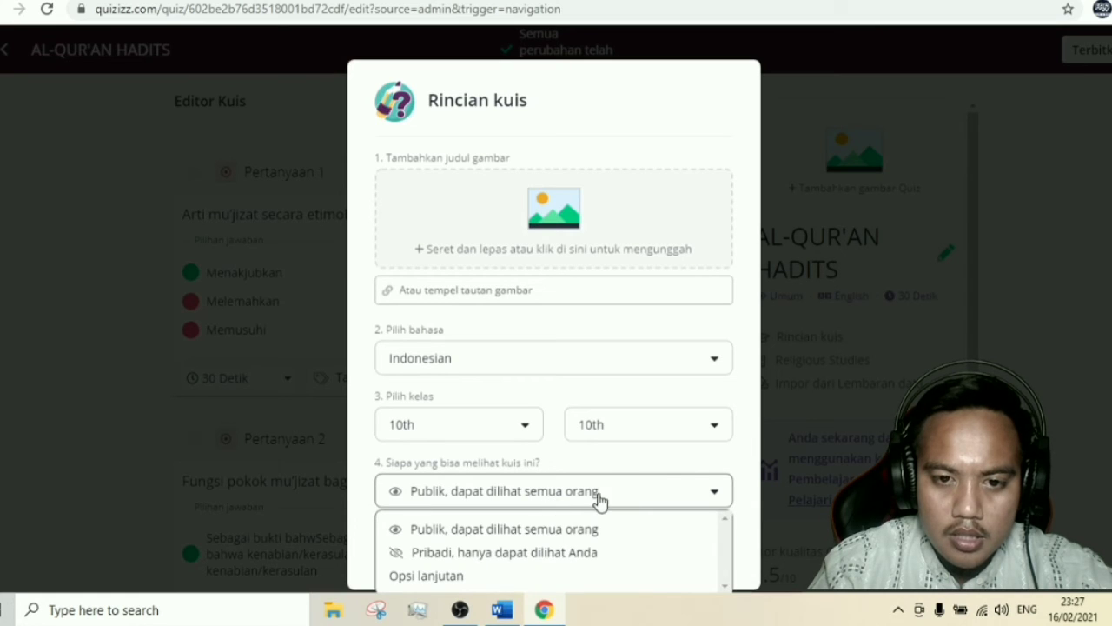
pyautogui.click(551, 529)
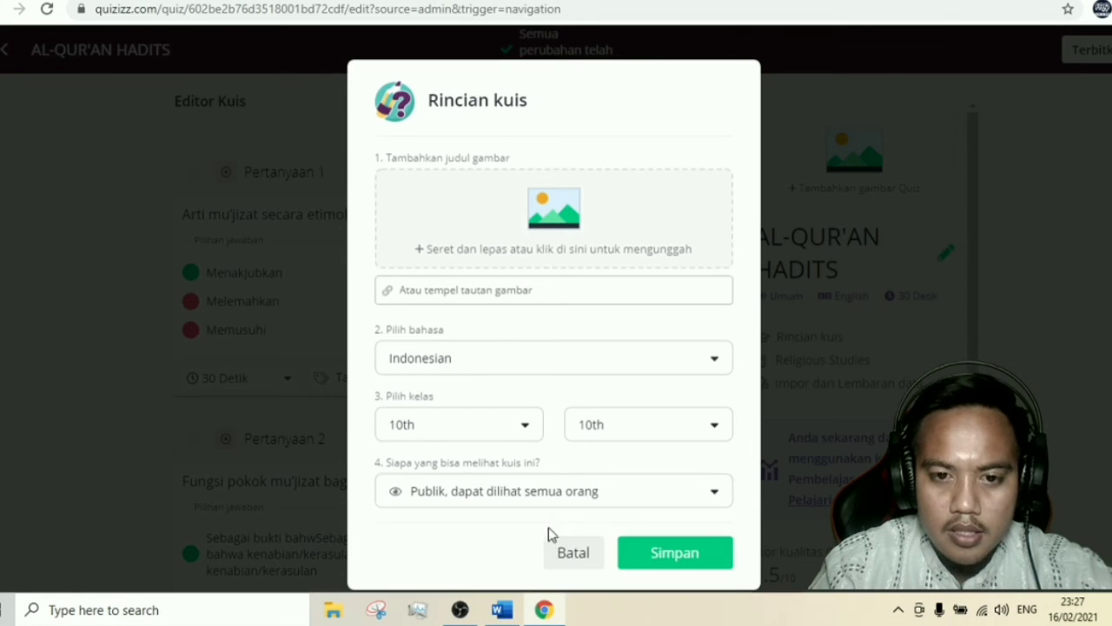
pyautogui.click(676, 561)
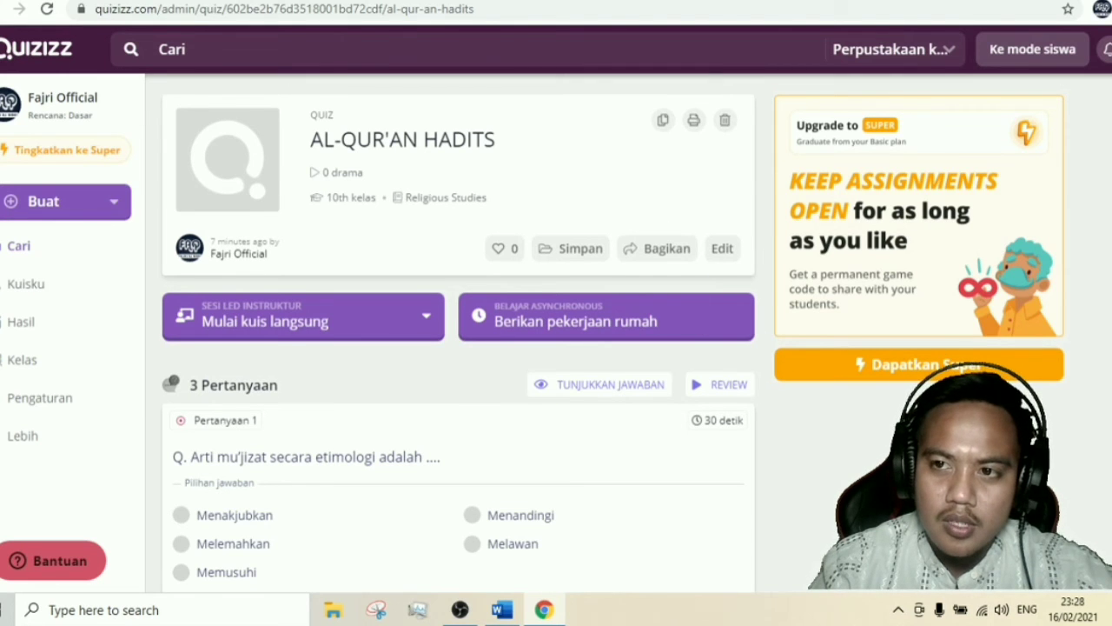
# Look over the published quiz's questions and start a solo review game of it
pyautogui.scroll(-4, 458, 348)
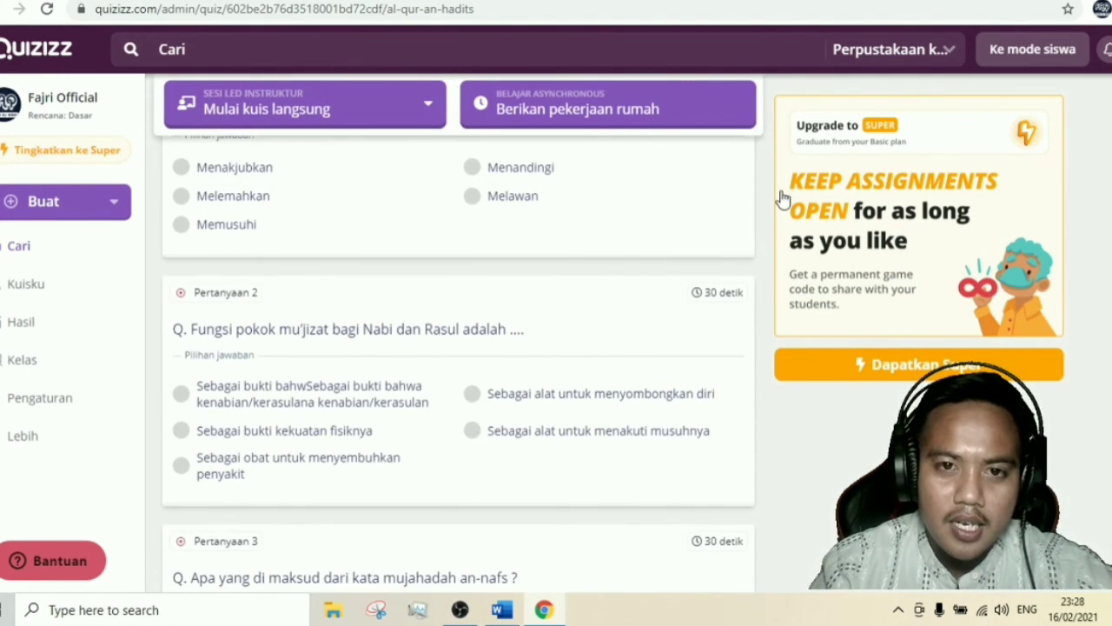
pyautogui.scroll(4, 458, 348)
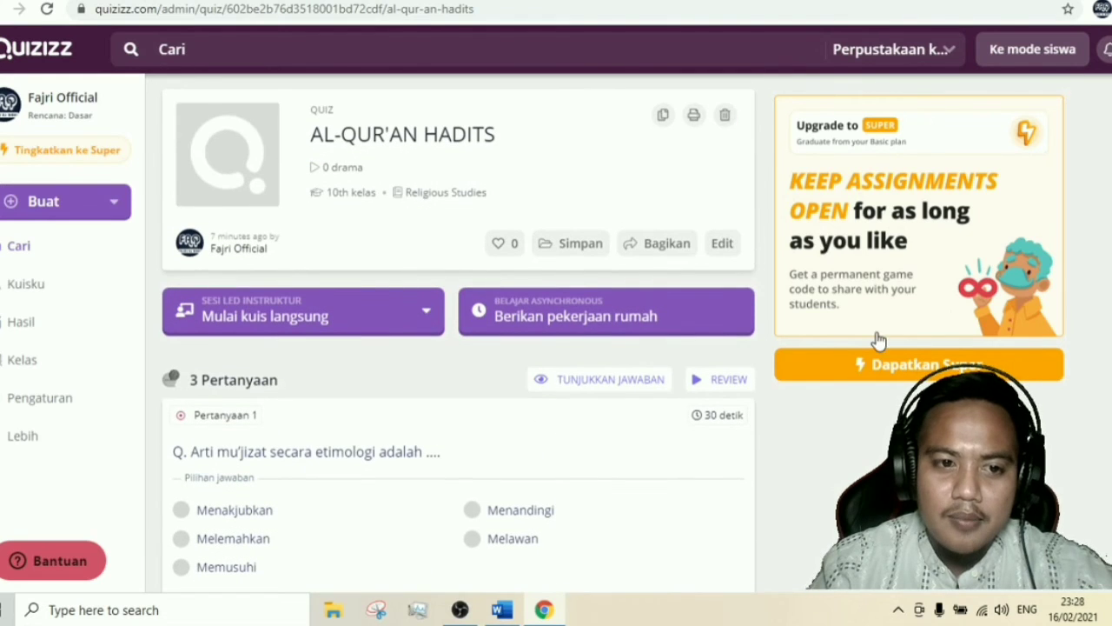
pyautogui.click(730, 392)
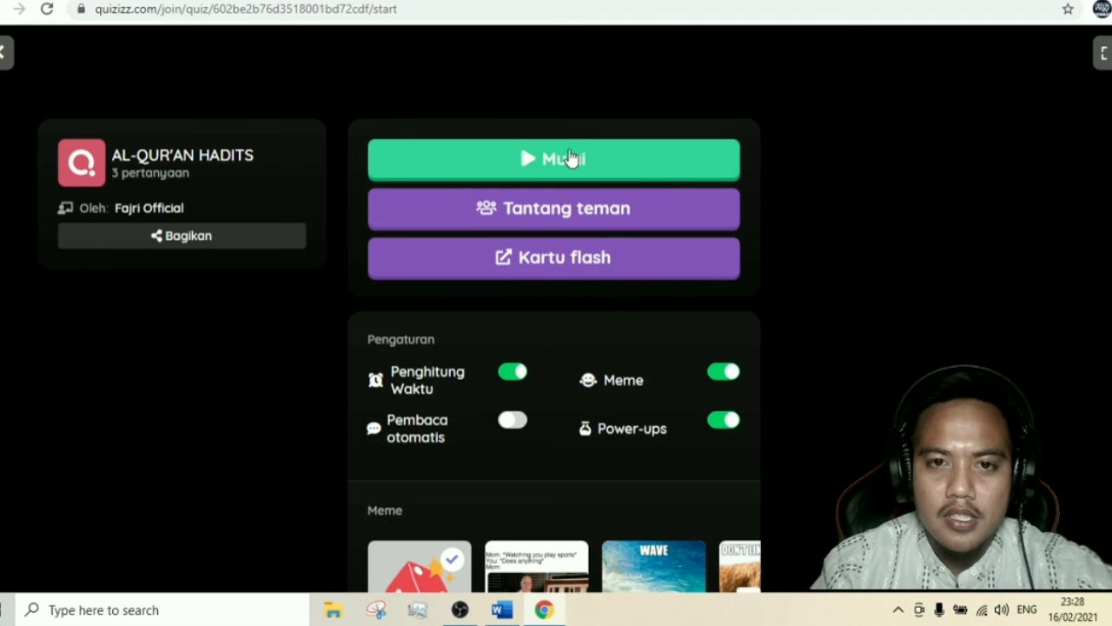
pyautogui.click(518, 171)
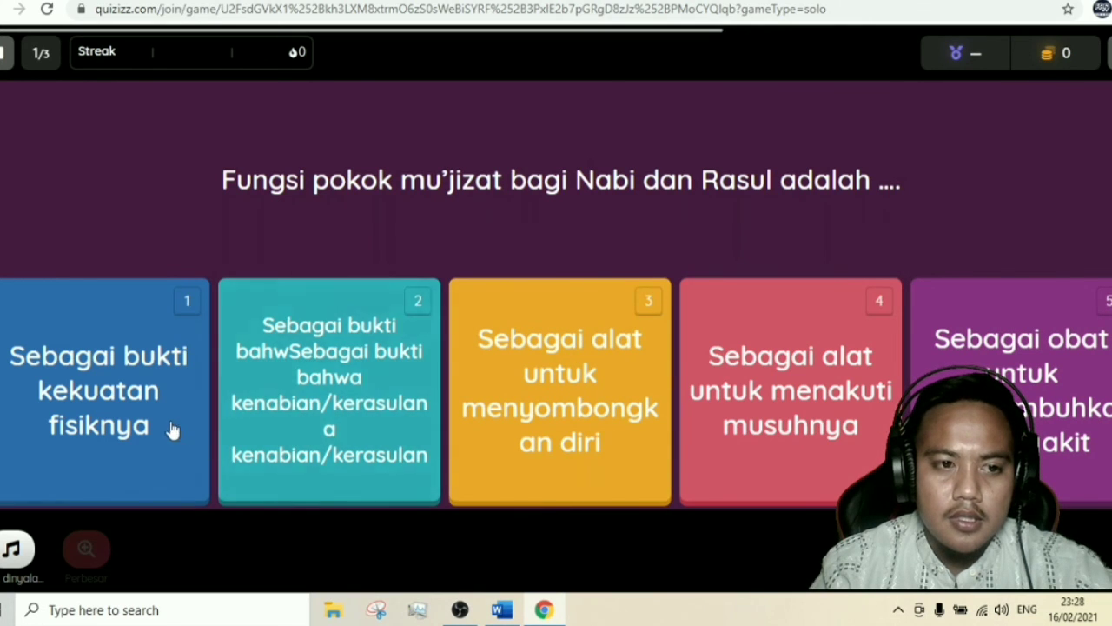
# Answer the mu'jizat function question with the kenabian/kerasulan choice, save and exit the game, and return to the quiz's page
pyautogui.click(270, 409)
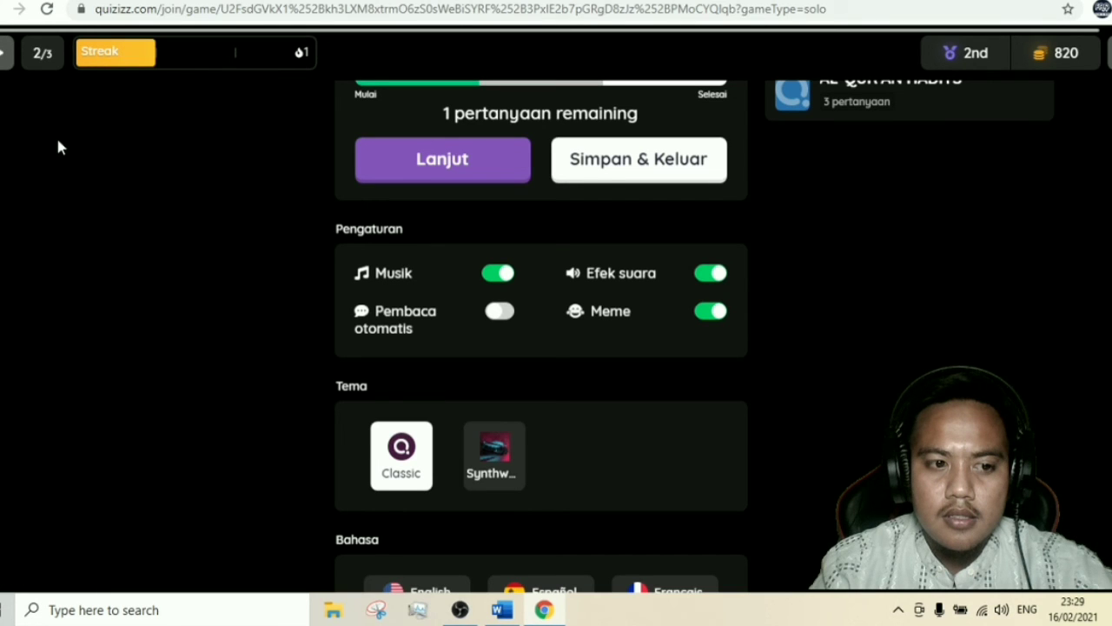
pyautogui.click(636, 161)
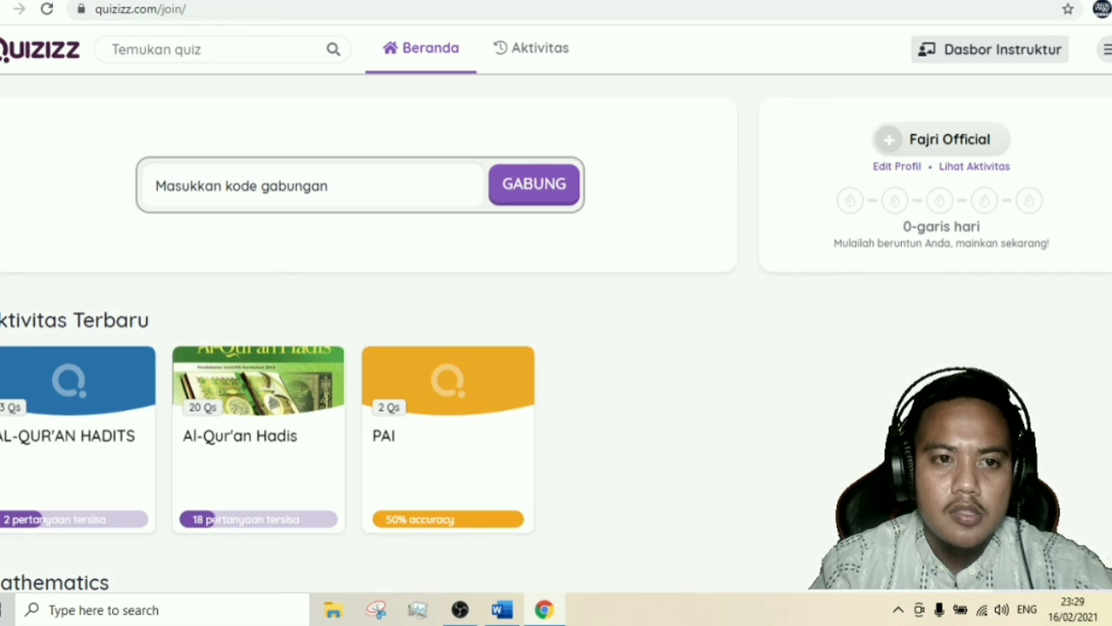
pyautogui.click(374, 1)
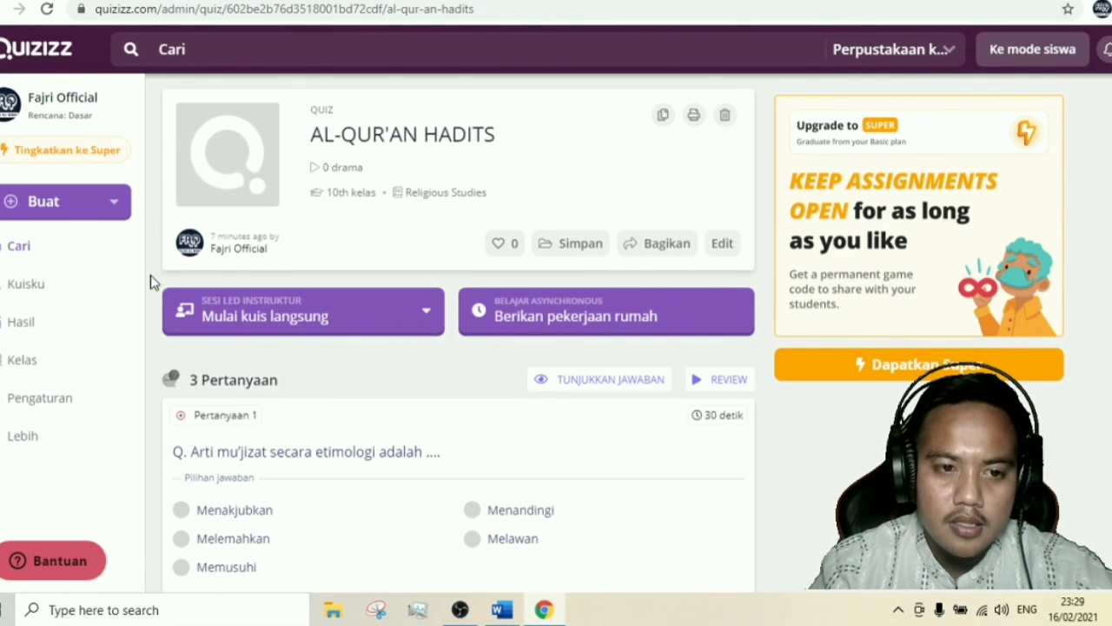
# Set up an instructor-led live session of the quiz in Klasik mode and continue to its waiting lobby
pyautogui.scroll(-2, 786, 310)
pyautogui.scroll(2, 786, 310)
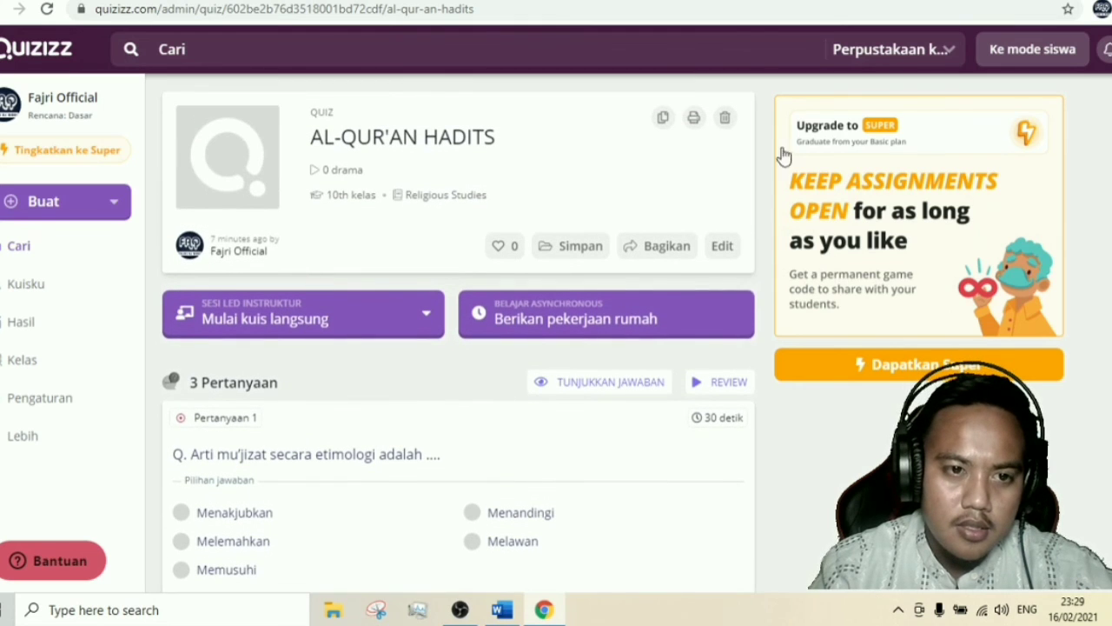
pyautogui.click(292, 335)
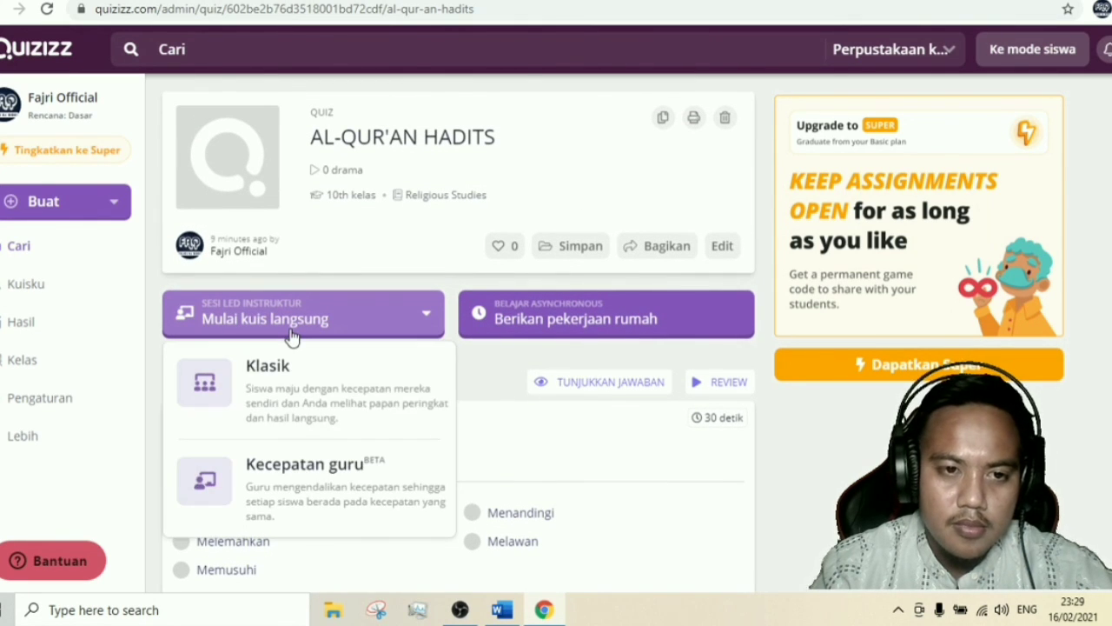
pyautogui.click(298, 393)
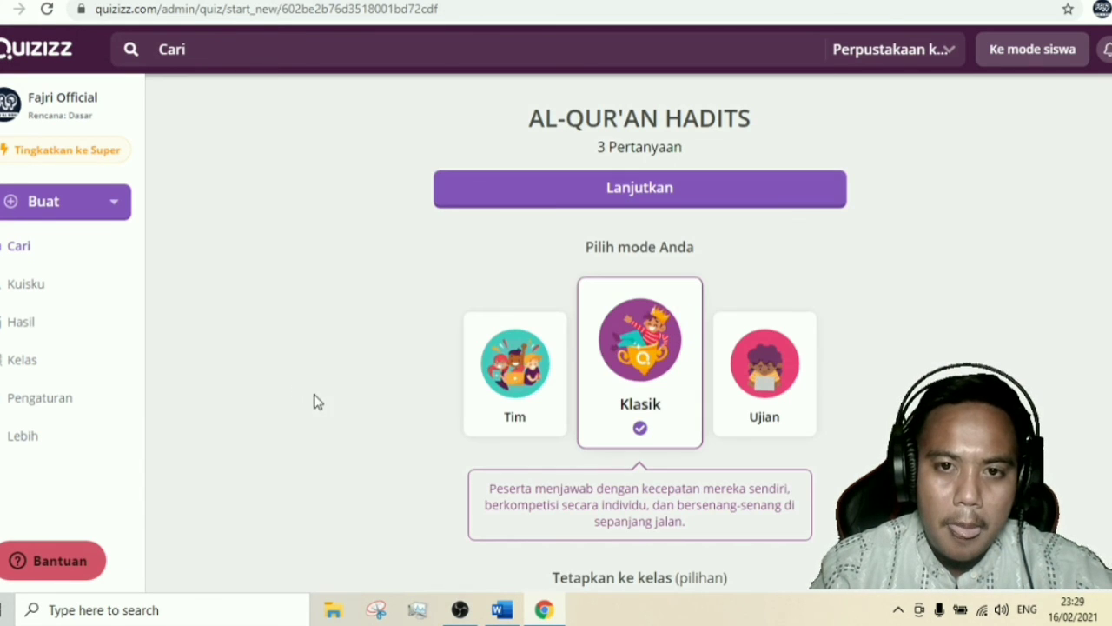
pyautogui.scroll(-2, 604, 258)
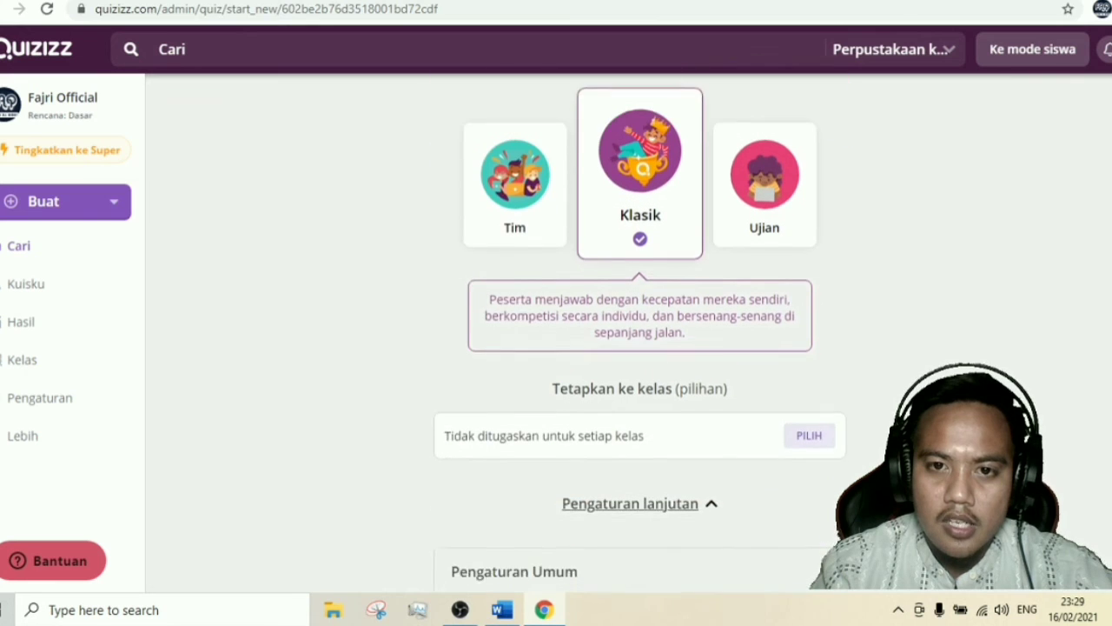
pyautogui.scroll(2, 640, 331)
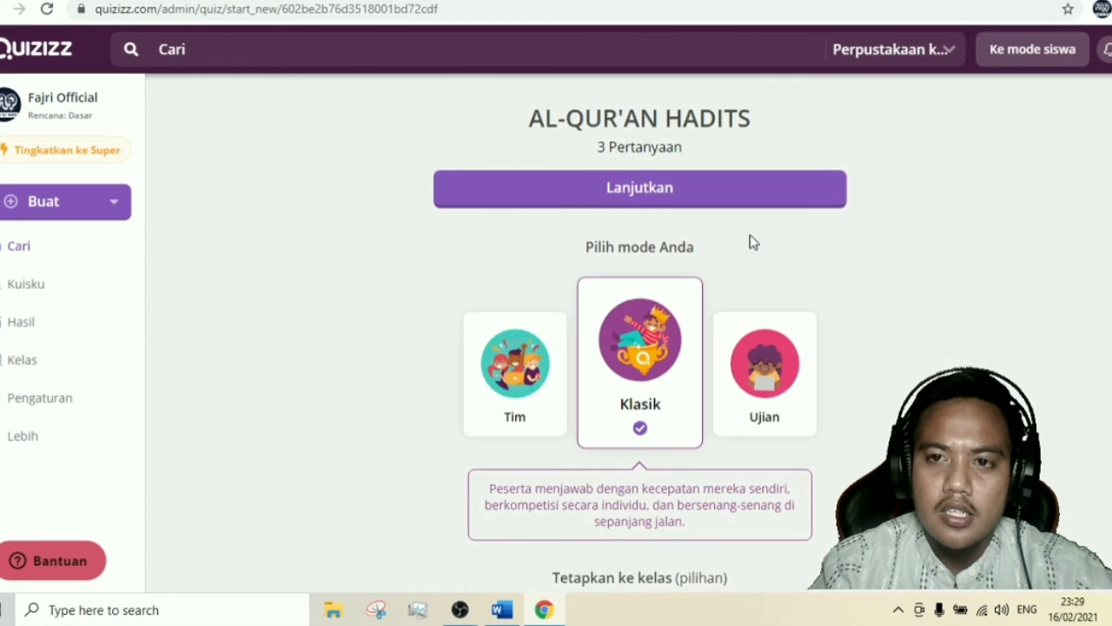
pyautogui.click(725, 206)
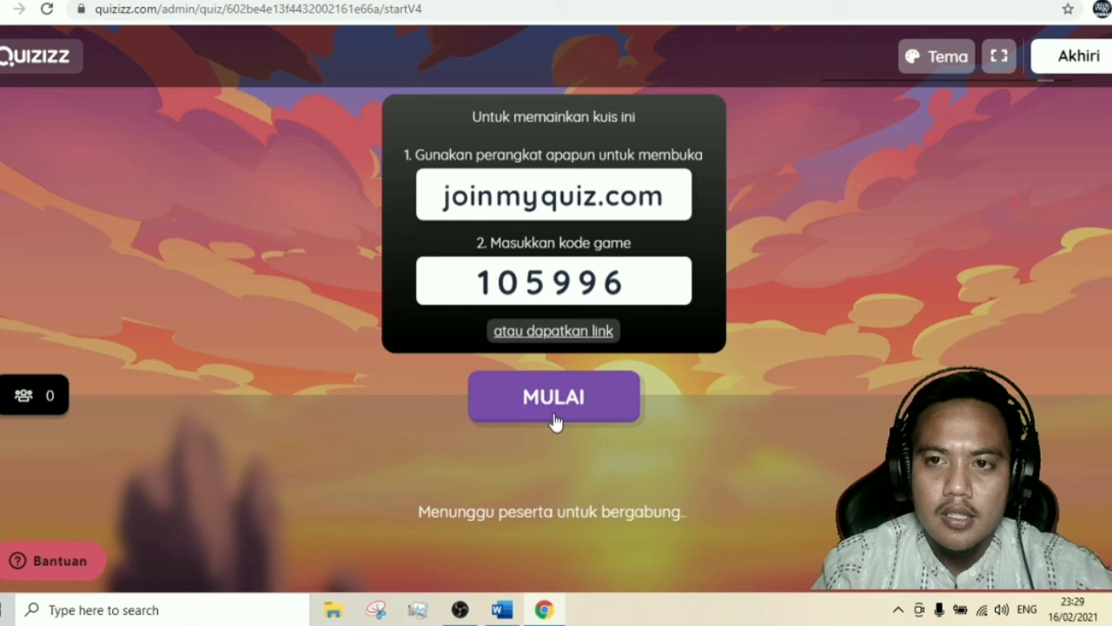
# End the live session and minimize the open windows to show the desktop
pyautogui.click(1061, 69)
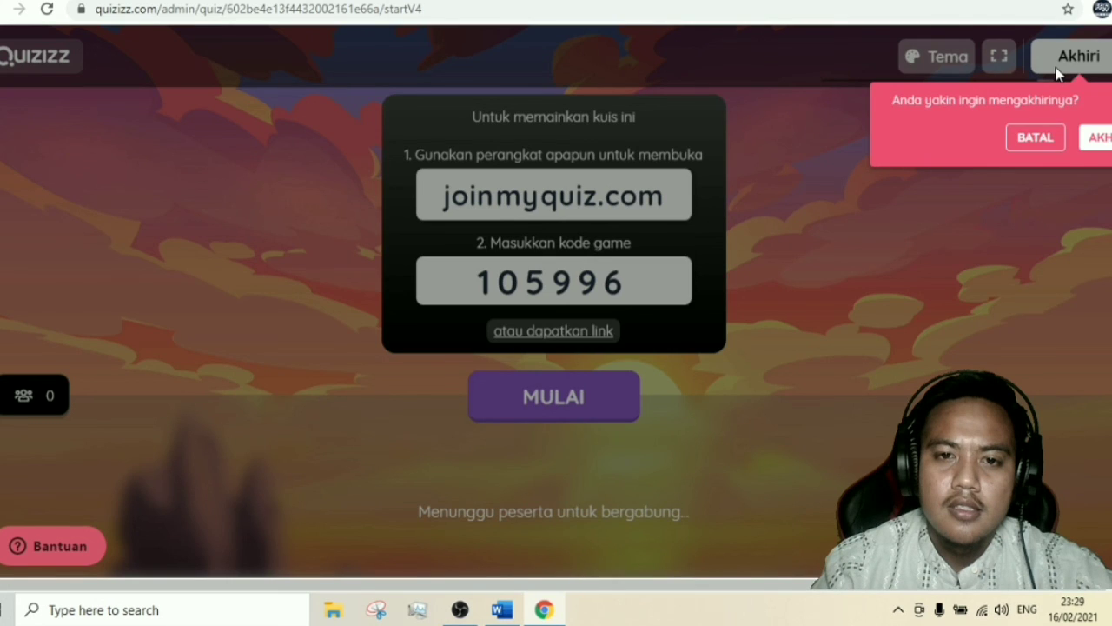
pyautogui.click(1058, 139)
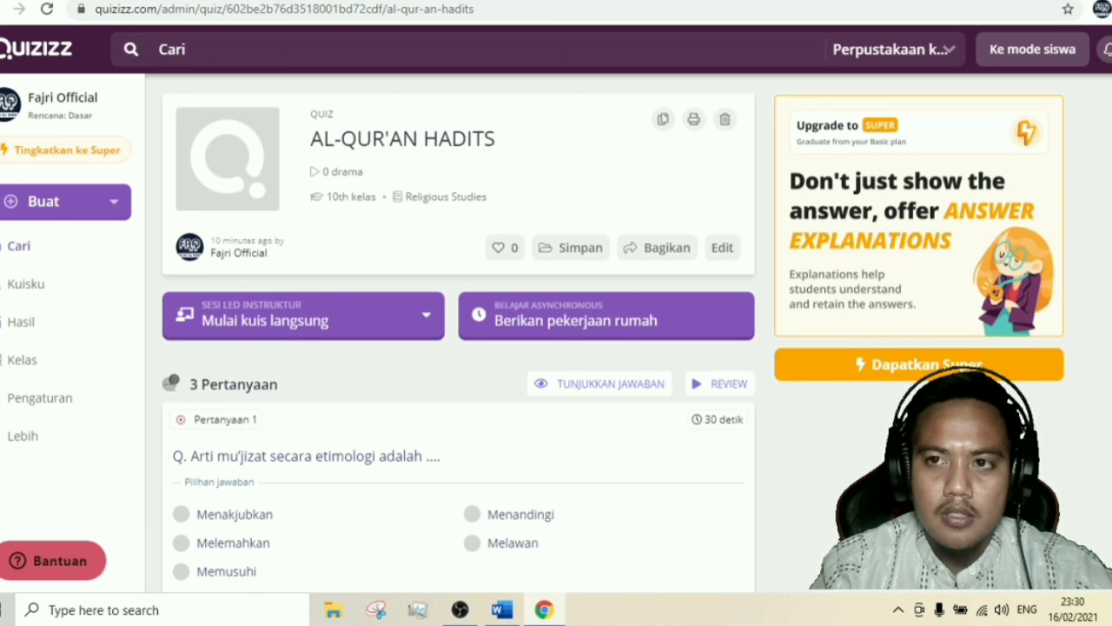
pyautogui.click(1050, 1)
pyautogui.click(1050, 1)
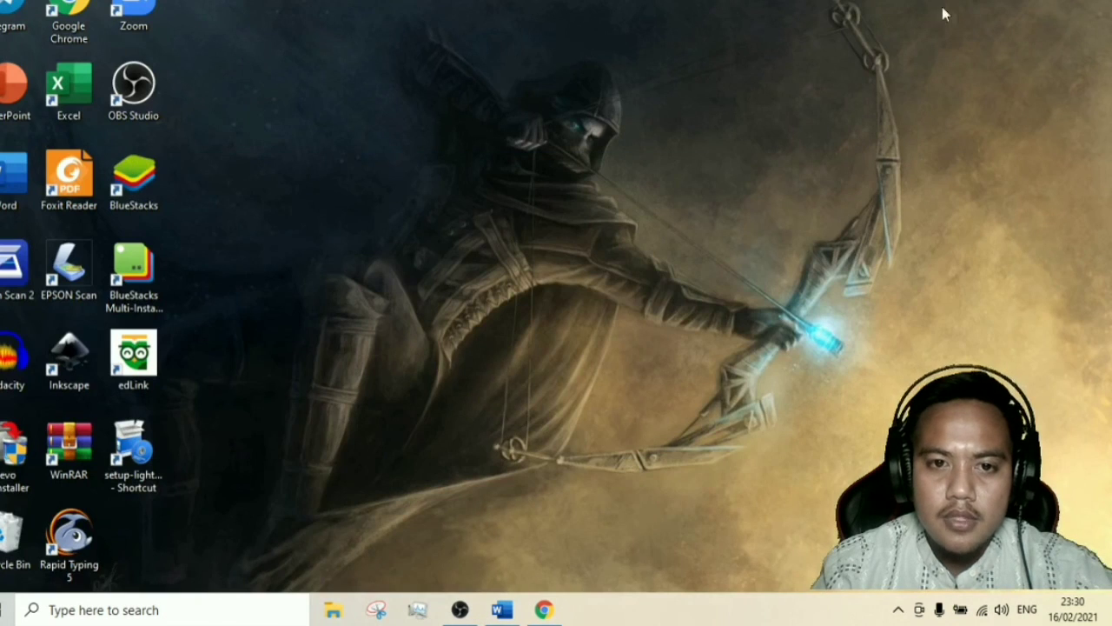